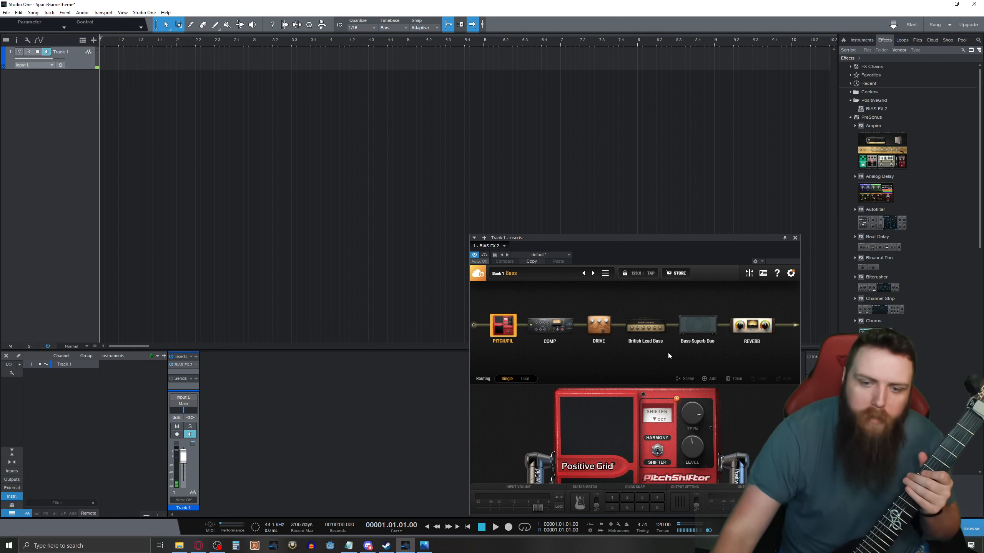
# Play the empty song while trying out the bass tone, stop playback and return the playback cursor to the start.
pyautogui.click(497, 528)
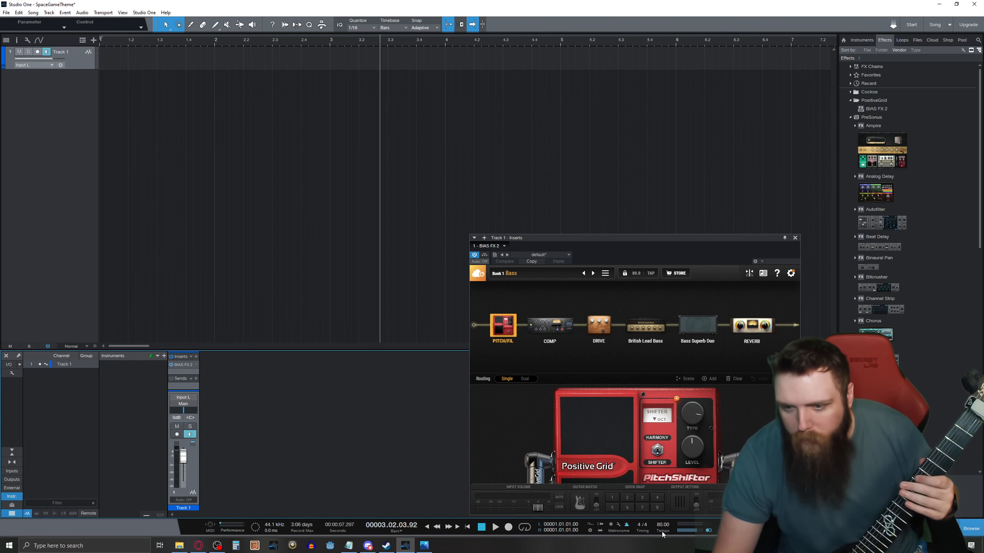
pyautogui.click(468, 527)
pyautogui.click(498, 529)
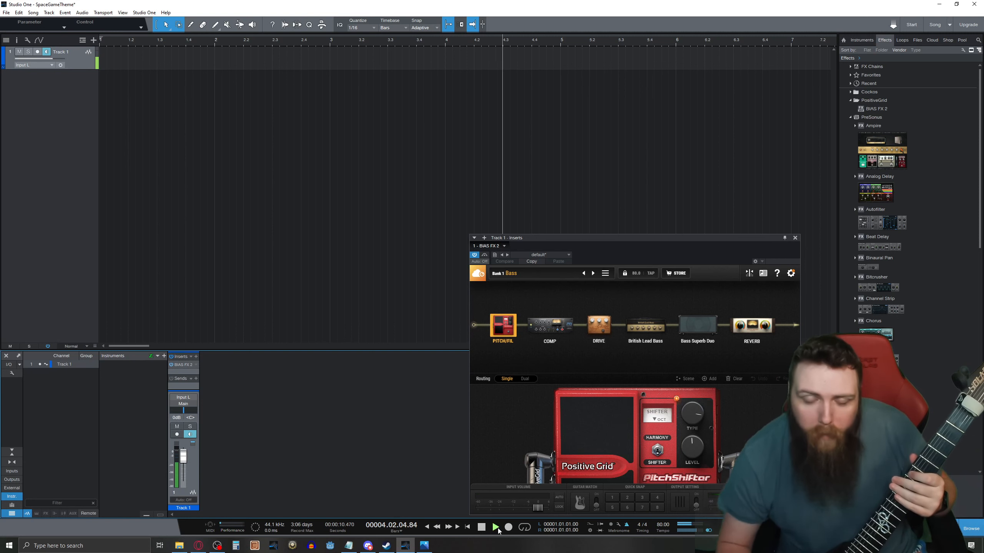
pyautogui.click(481, 527)
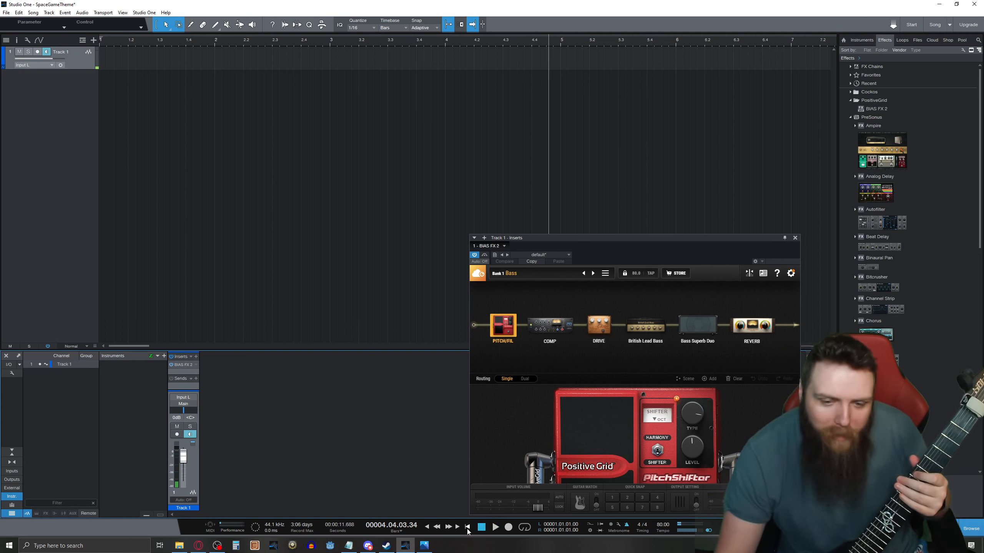
pyautogui.click(467, 527)
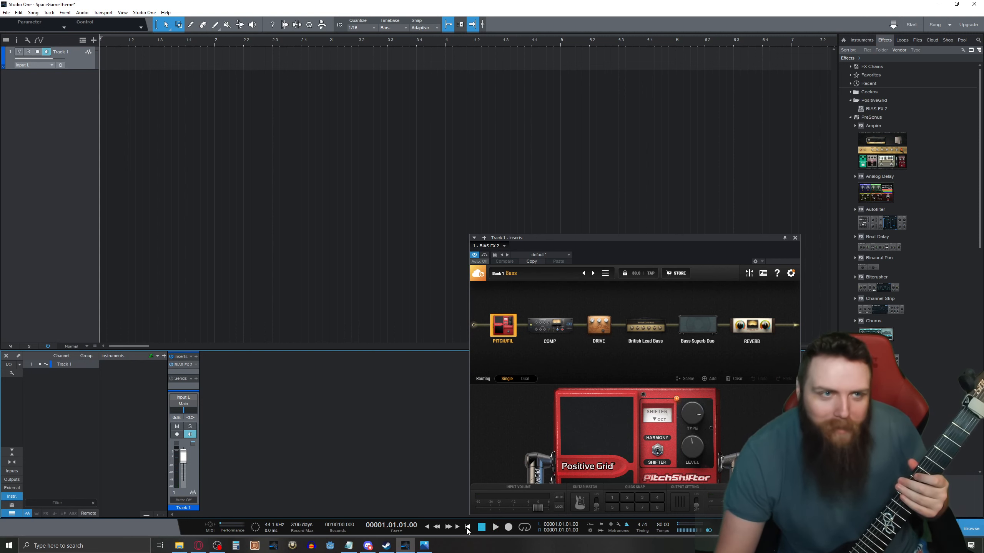
# Add the Toontrack EZdrummer instrument from the browser as a new track above Track 1.
pyautogui.click(862, 41)
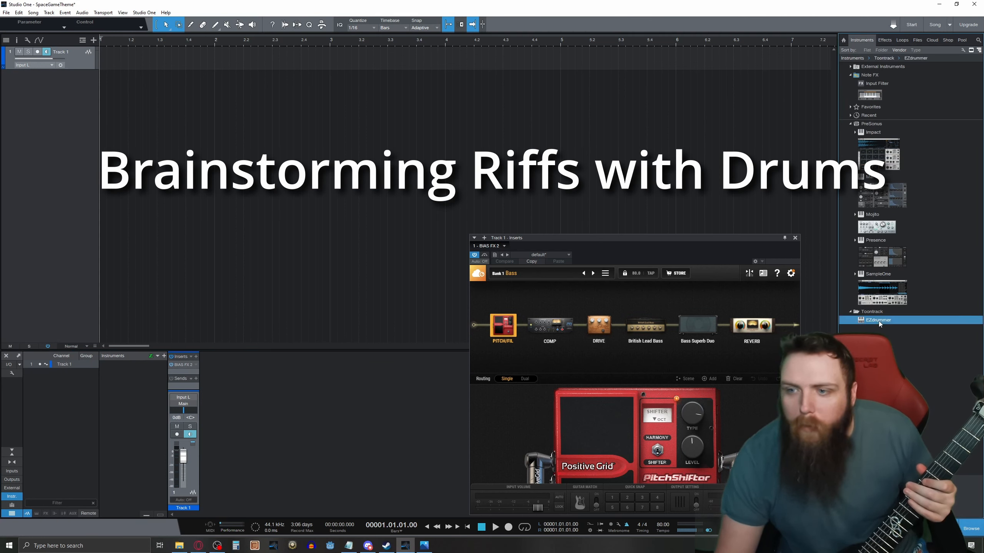
pyautogui.moveTo(878, 322); pyautogui.dragTo(67, 113)
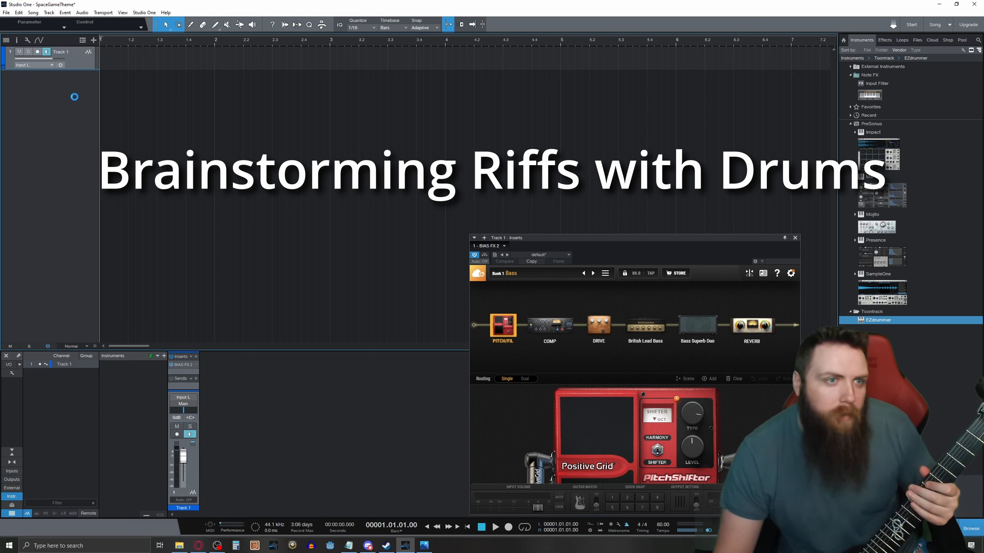
pyautogui.moveTo(79, 84); pyautogui.dragTo(75, 50)
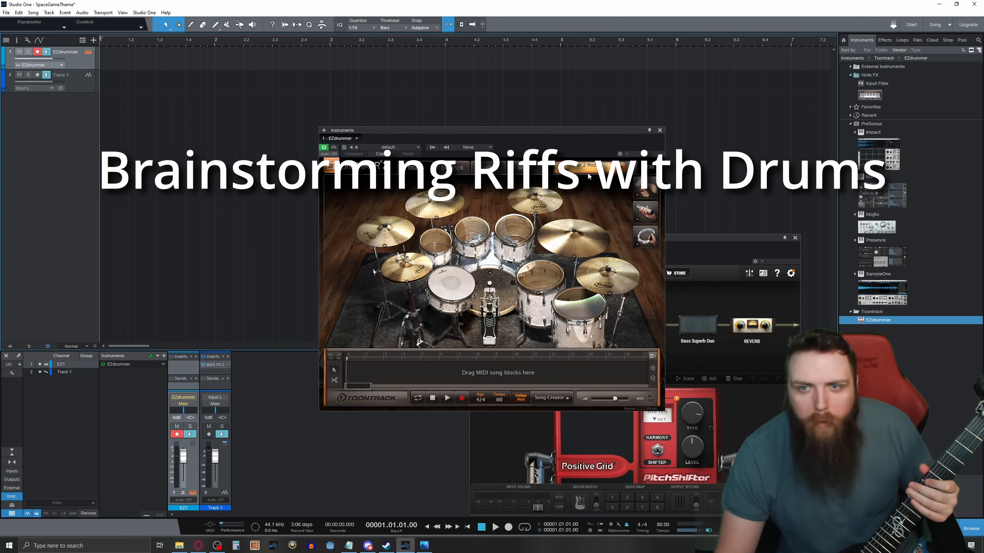
# Load the Axe preset of the Drums of Destruction library in EZdrummer.
pyautogui.click(607, 170)
pyautogui.moveTo(589, 179)
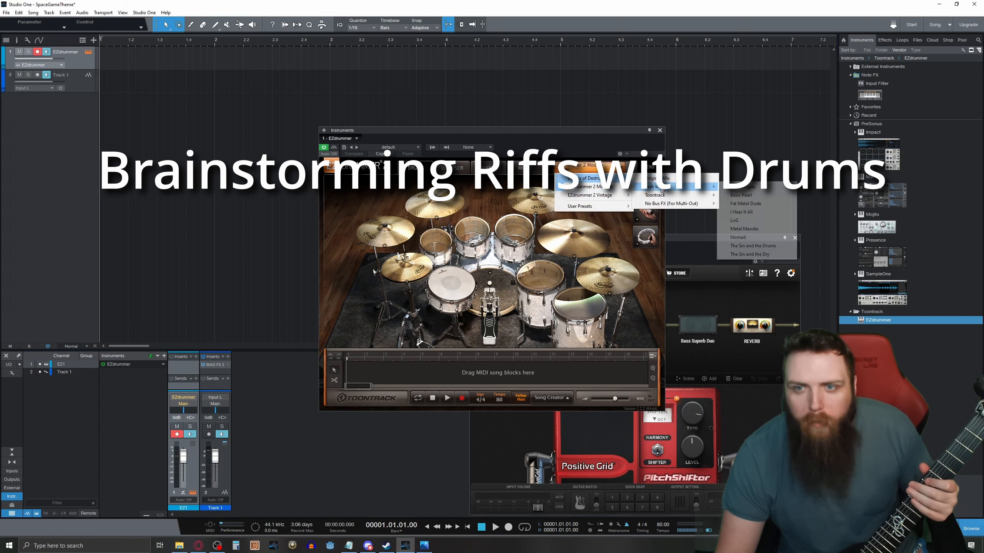
pyautogui.moveTo(659, 195)
pyautogui.click(735, 205)
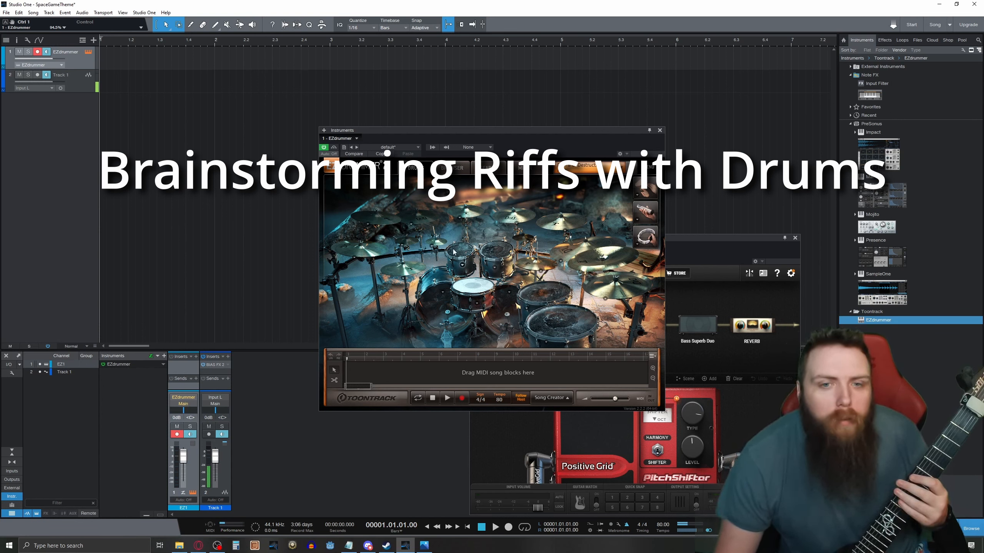
# Open EZdrummer's groove browser and compare the folders of The Metal Foundry and EZX Drums of Destruction.
pyautogui.click(444, 163)
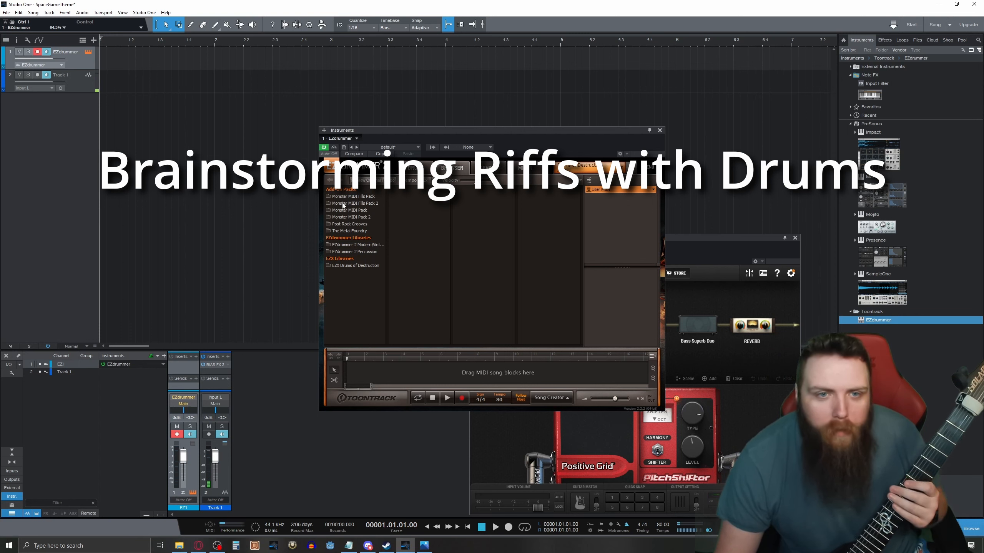
pyautogui.click(352, 230)
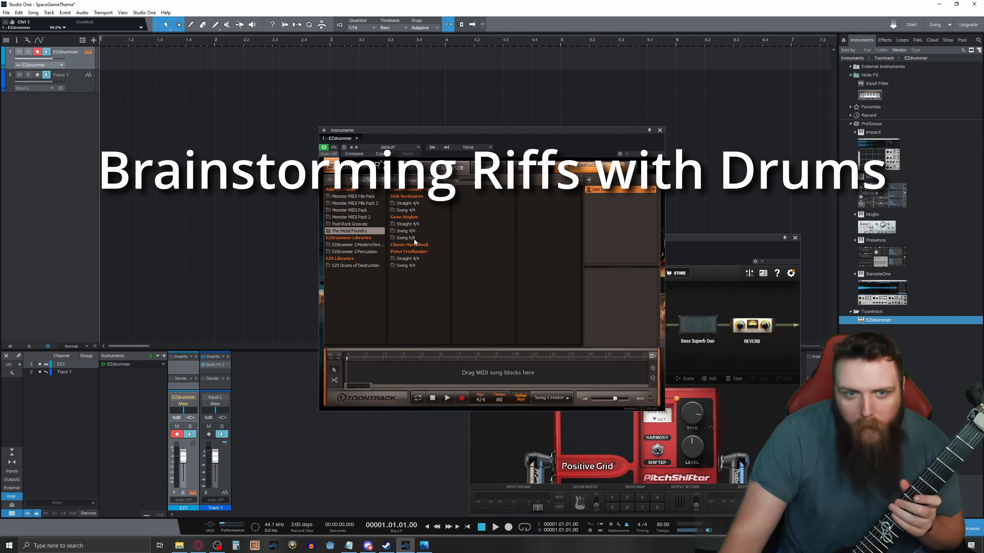
pyautogui.click(360, 266)
pyautogui.scroll(-2, 416, 224)
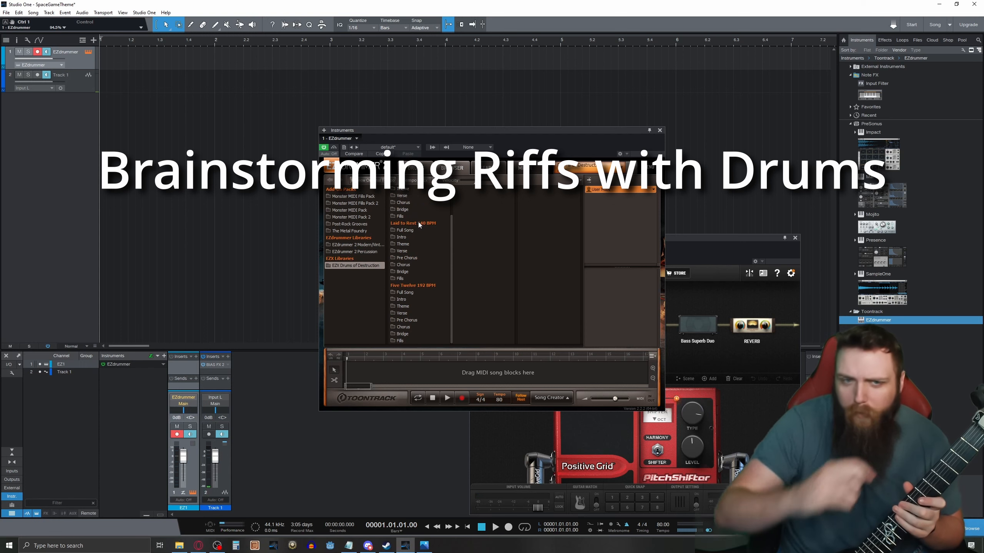
pyautogui.scroll(2, 436, 266)
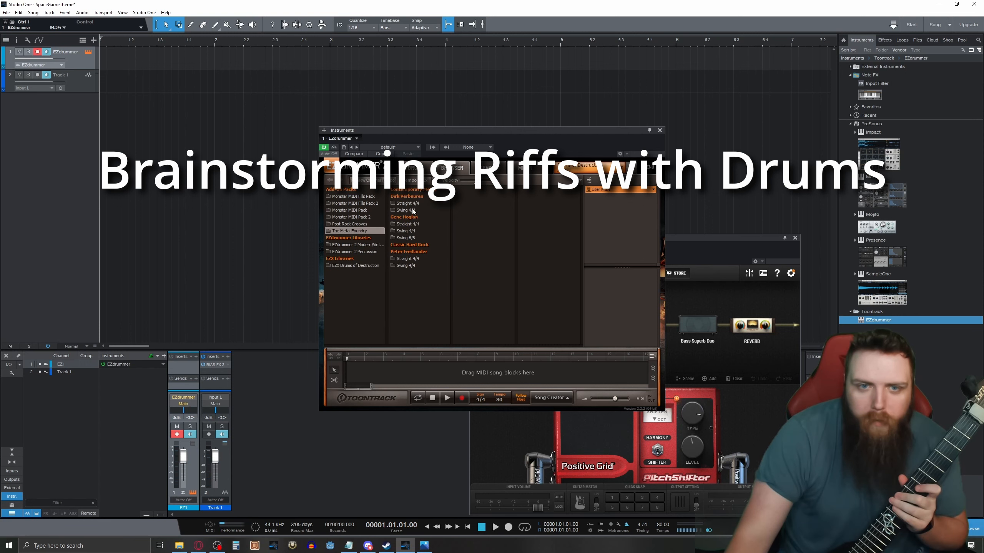
# Audition Dirk Verbeuren's Straight 4/4 grooves in The Metal Foundry, from Song 01's Intro Fills to Song 02's Hats Open Variations 03.
pyautogui.click(406, 203)
pyautogui.click(469, 223)
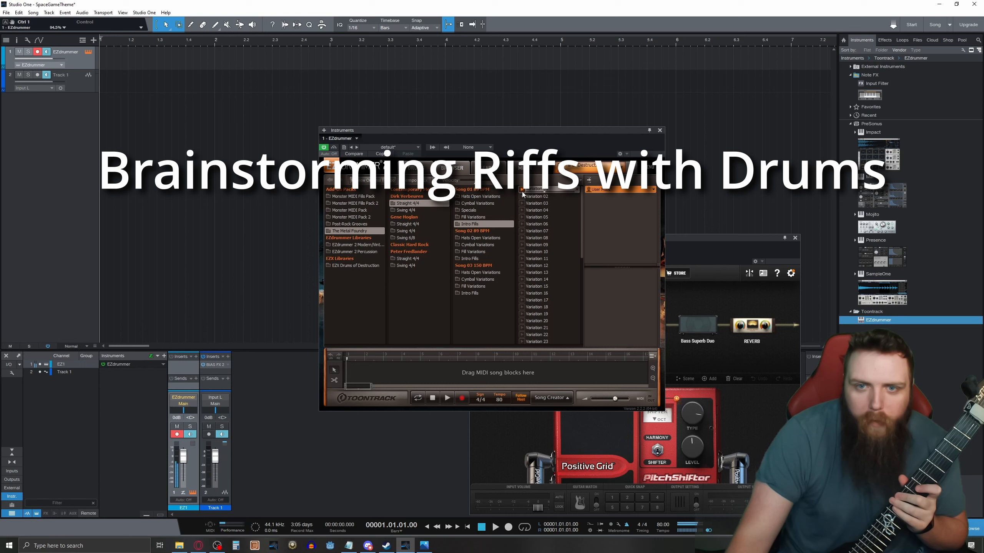
pyautogui.click(481, 238)
pyautogui.click(521, 197)
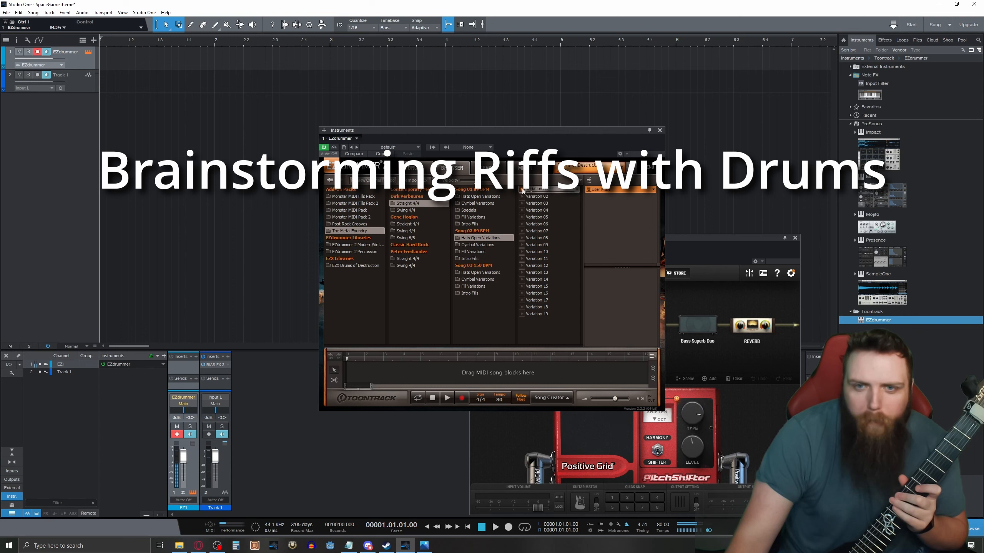
pyautogui.click(522, 203)
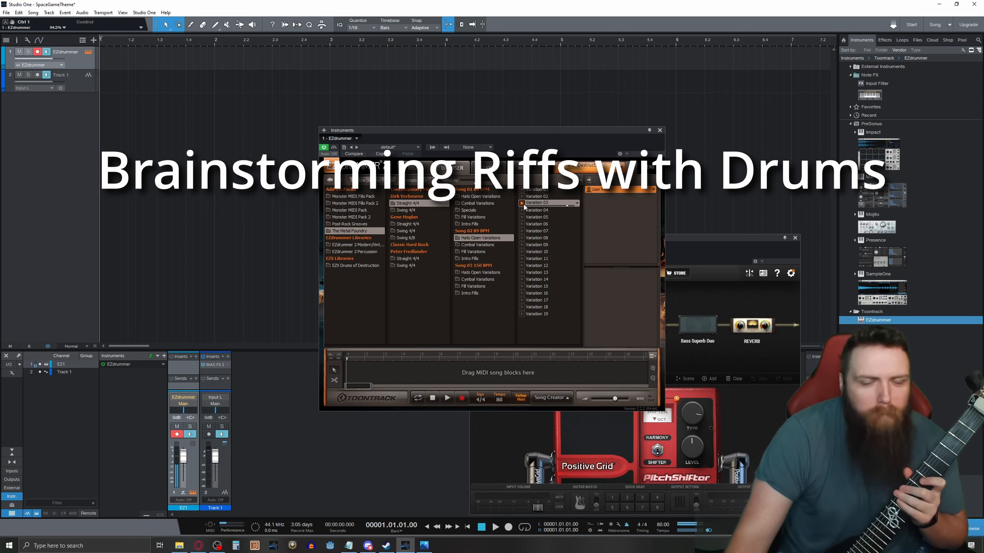
# Place Hats Open Variation 03 on the EZdrummer track at bar 1 and play it back briefly.
pyautogui.moveTo(511, 195); pyautogui.dragTo(323, 49)
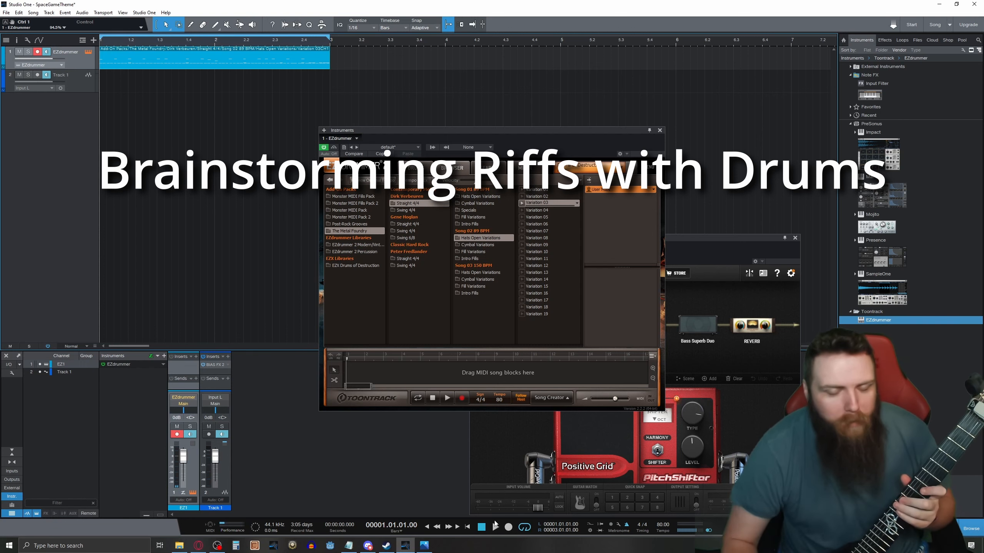
pyautogui.click(497, 527)
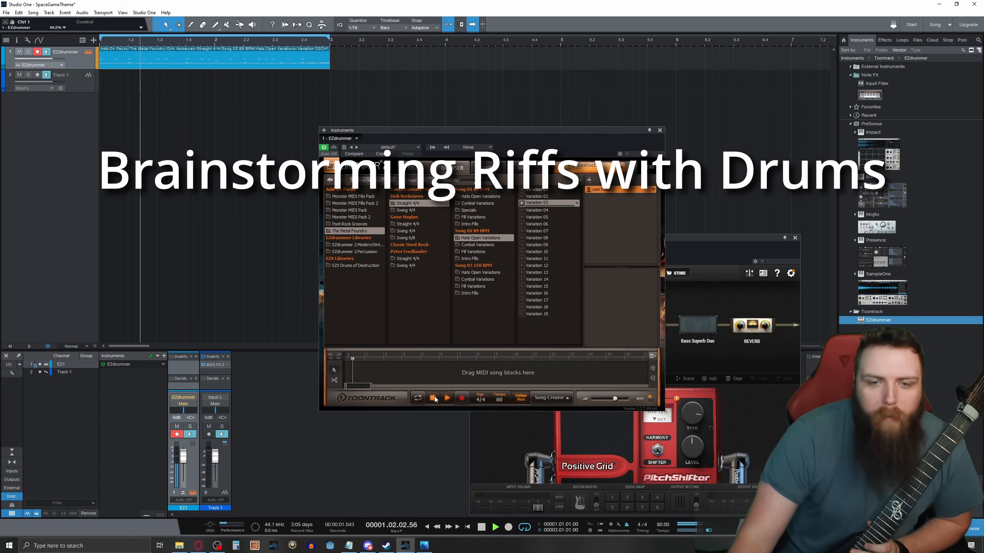
pyautogui.click(491, 528)
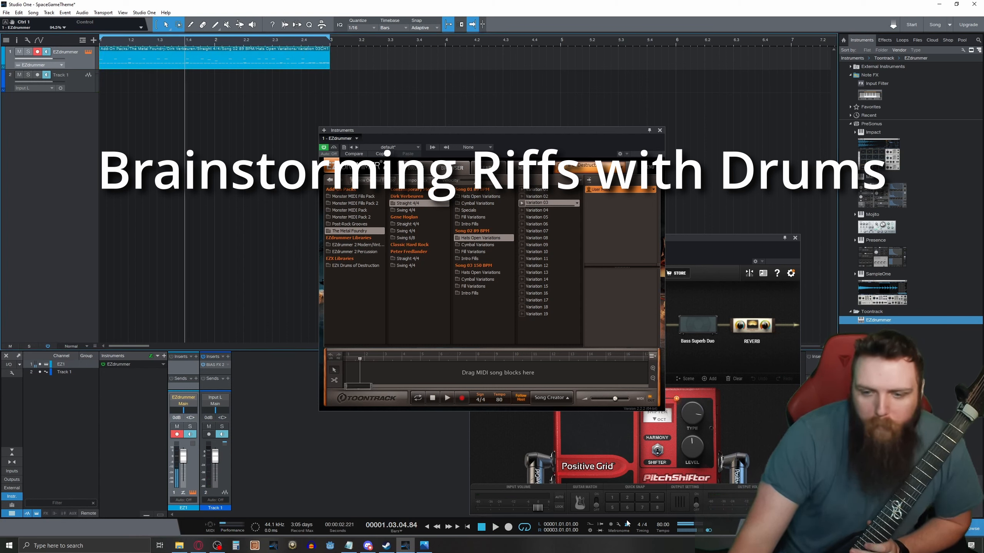
# Select Track 1, move the EZdrummer window below the tracks and bring the BIAS FX 2 window to the front.
pyautogui.click(68, 75)
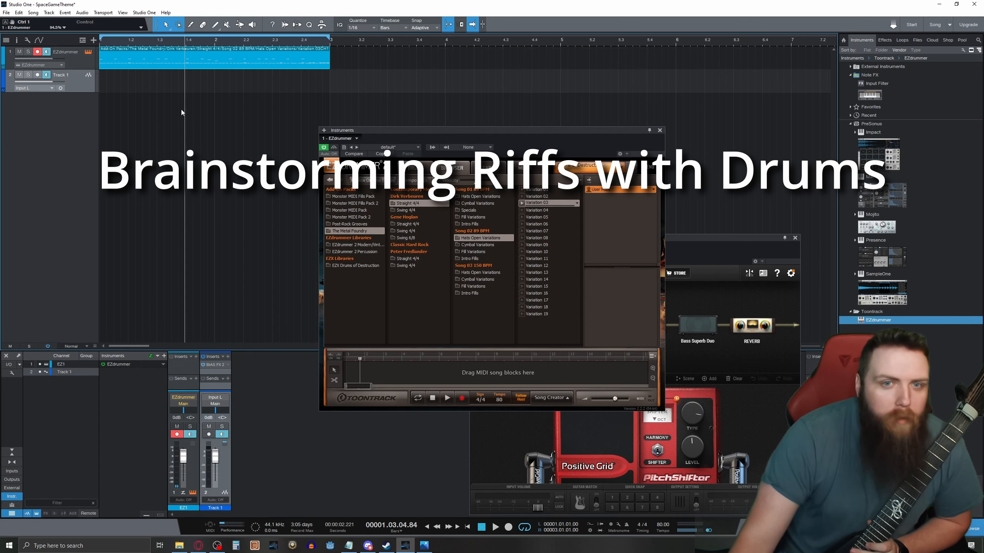
pyautogui.click(717, 237)
pyautogui.moveTo(590, 131); pyautogui.dragTo(531, 245)
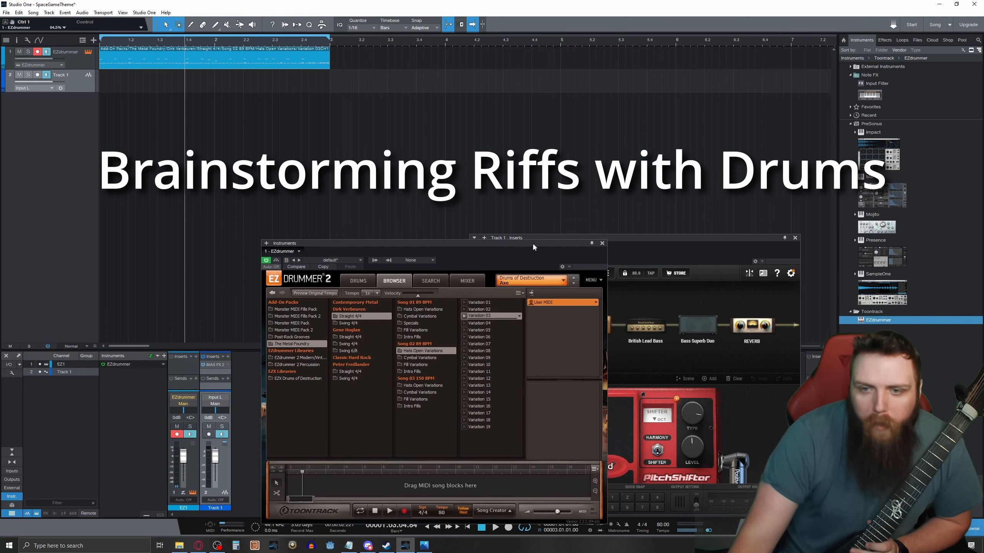
pyautogui.click(669, 236)
# Load the Modern Djent tone preset from Bank 1 in BIAS FX 2 and start playback.
pyautogui.click(519, 276)
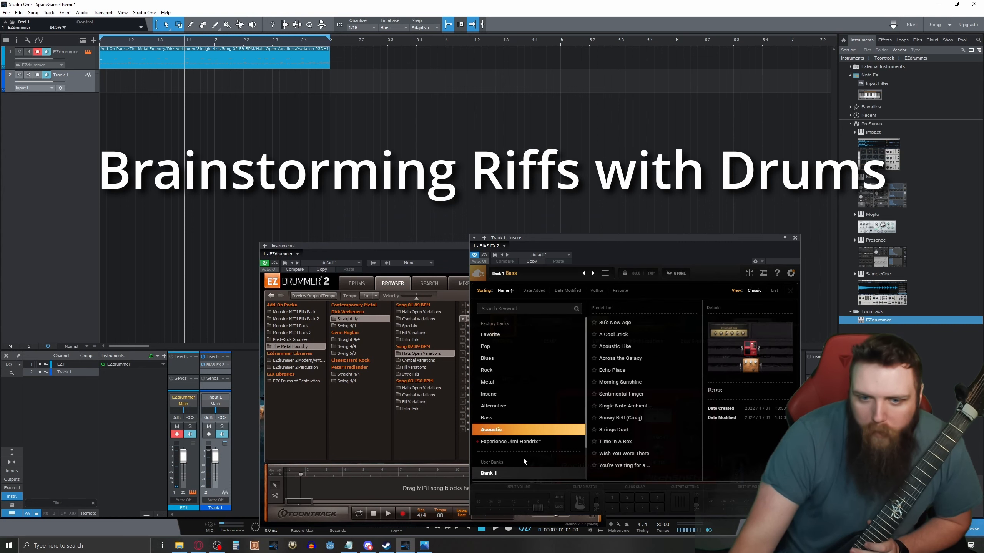
pyautogui.scroll(-3, 515, 442)
pyautogui.click(511, 444)
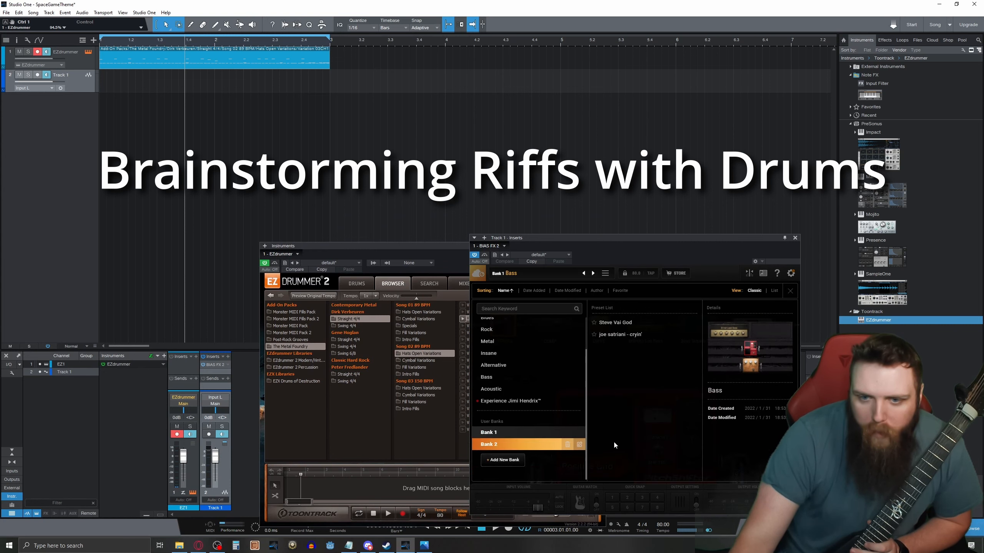
pyautogui.click(553, 432)
pyautogui.click(635, 407)
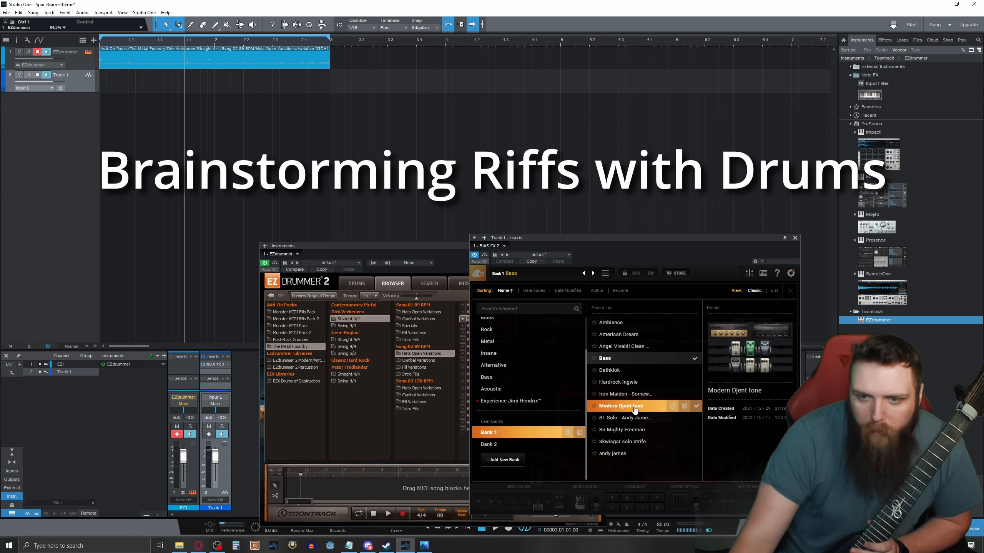
pyautogui.doubleClick(634, 407)
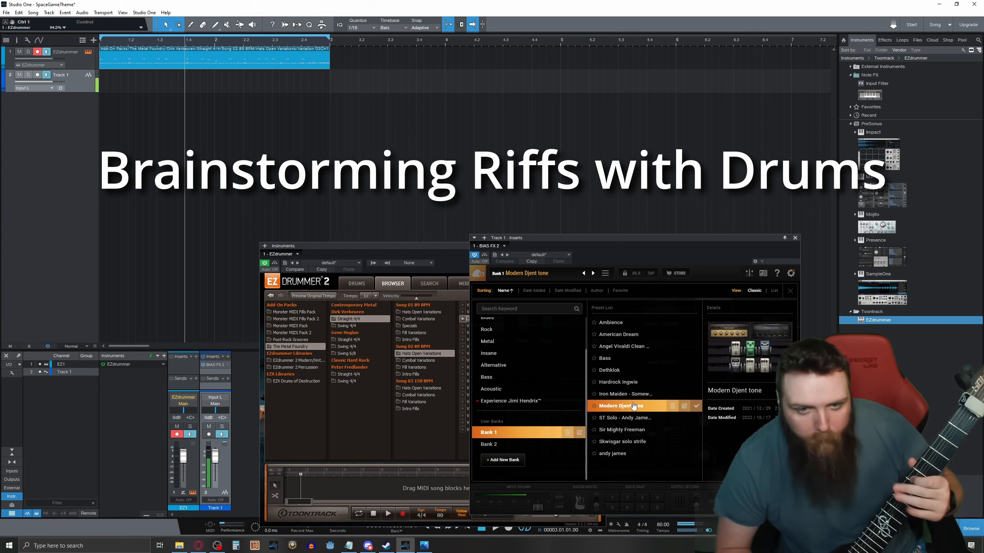
pyautogui.click(497, 530)
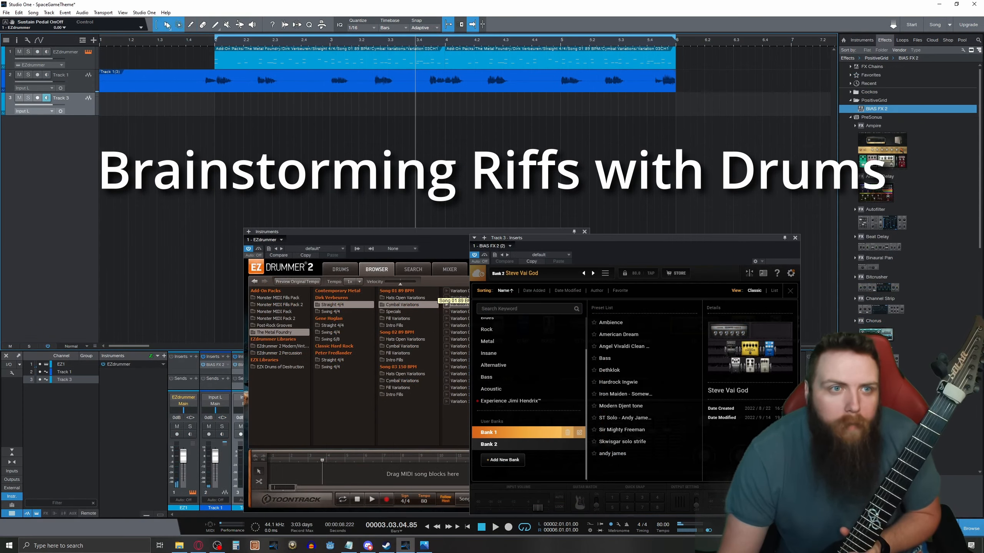
# Delete the recorded guitar clip on Track 1 and both drum clips on the EZdrummer track.
pyautogui.click(278, 89)
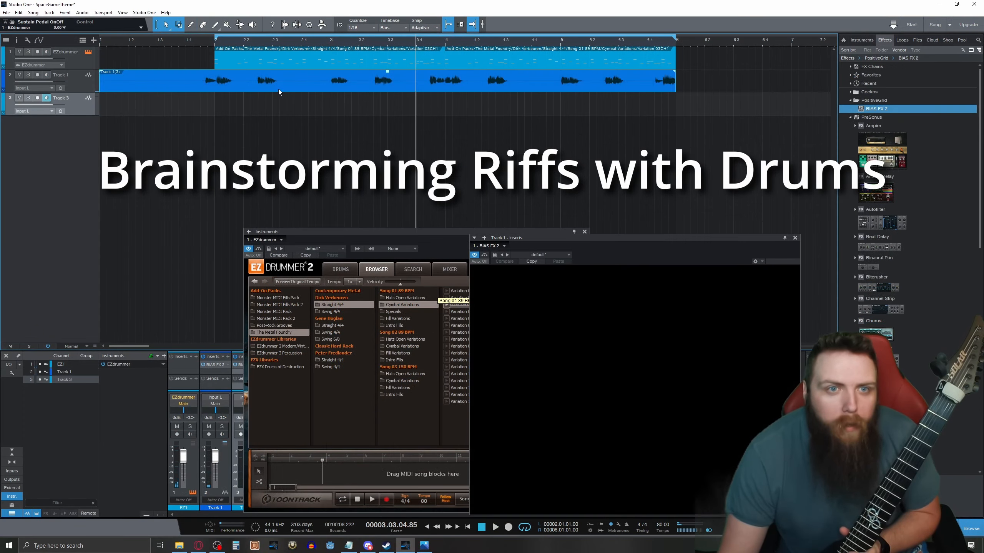
pyautogui.press('Delete')
pyautogui.click(467, 63)
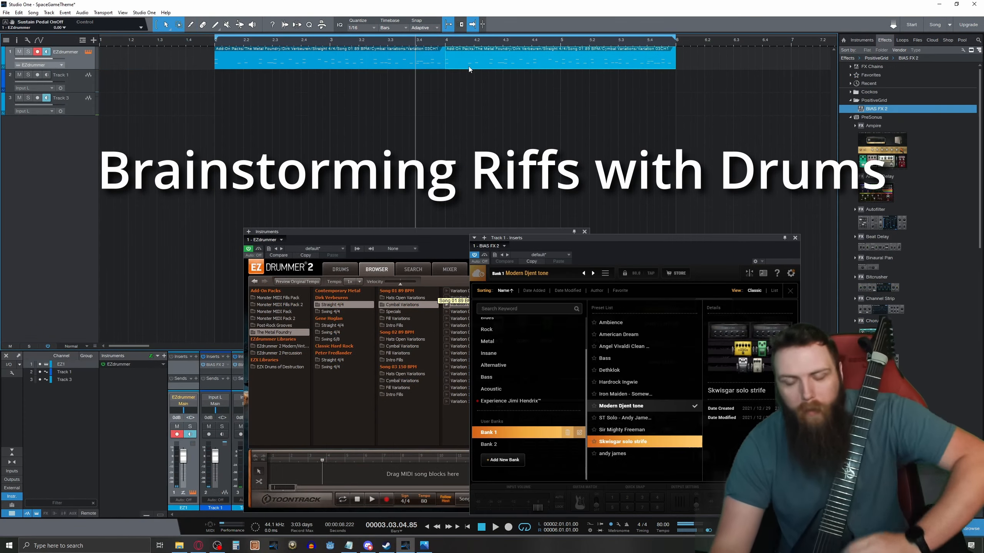
pyautogui.press('Delete')
pyautogui.press('Delete')
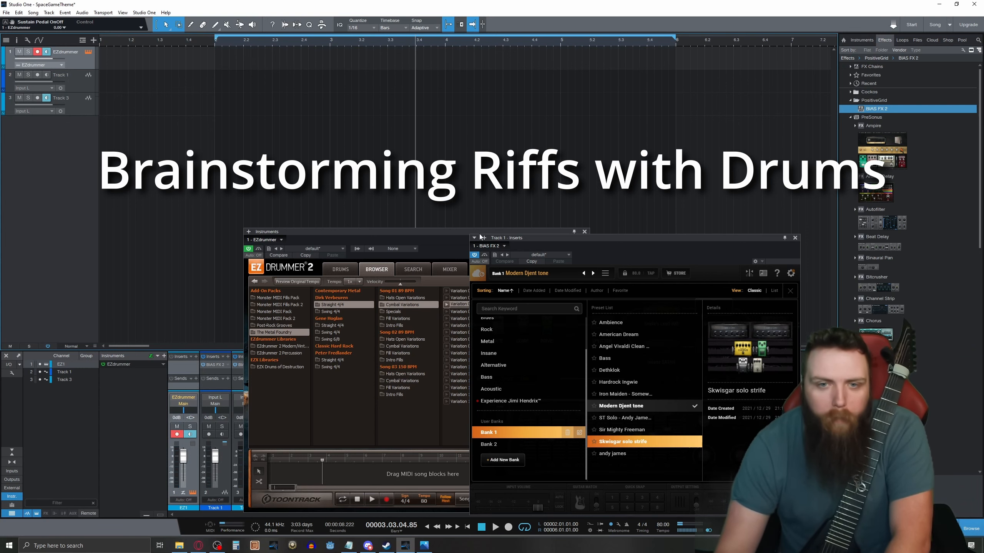
# Audition Variation 03 from the Cymbal Variations of Song 01 160 BPM in Gene Hoglan's Straight 4/4 folder.
pyautogui.click(459, 233)
pyautogui.click(330, 326)
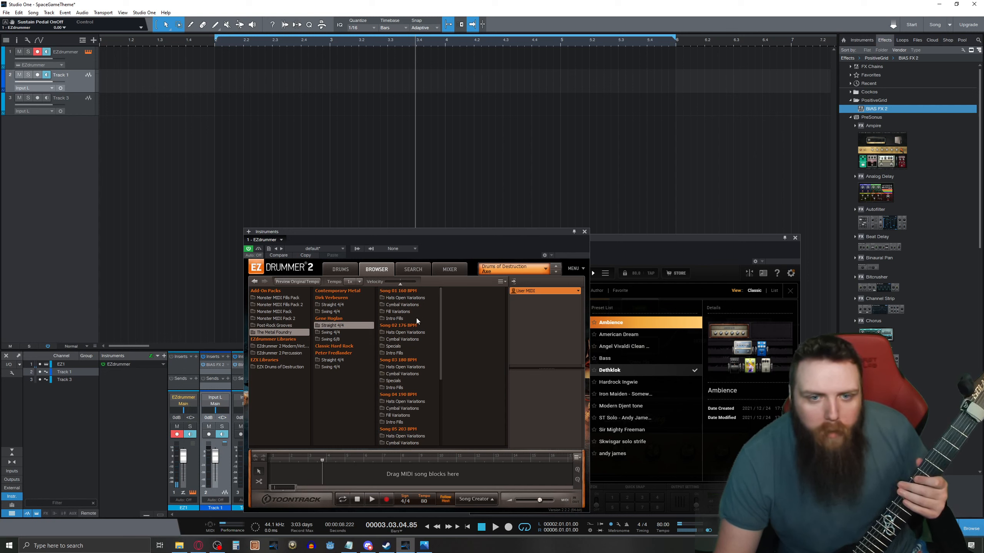
pyautogui.click(401, 306)
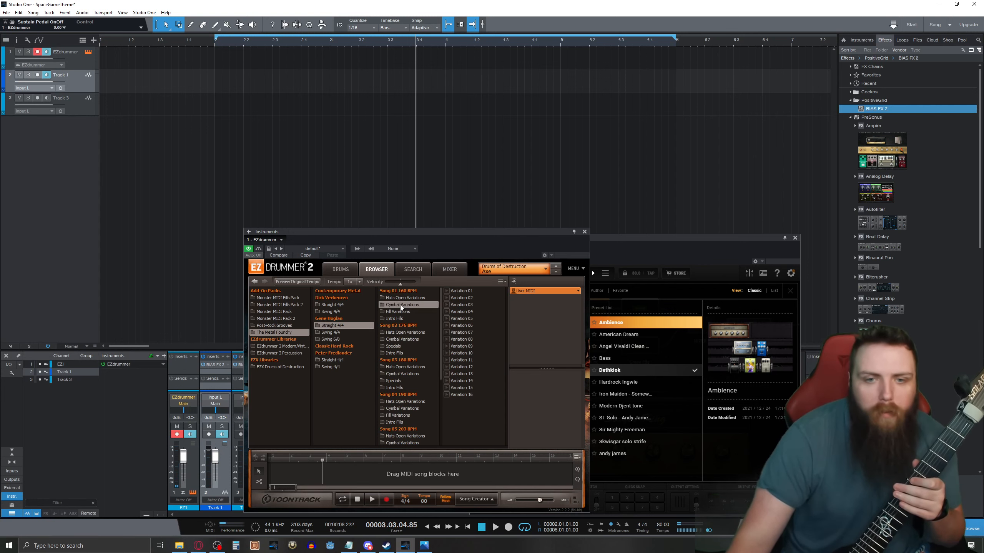
pyautogui.click(447, 305)
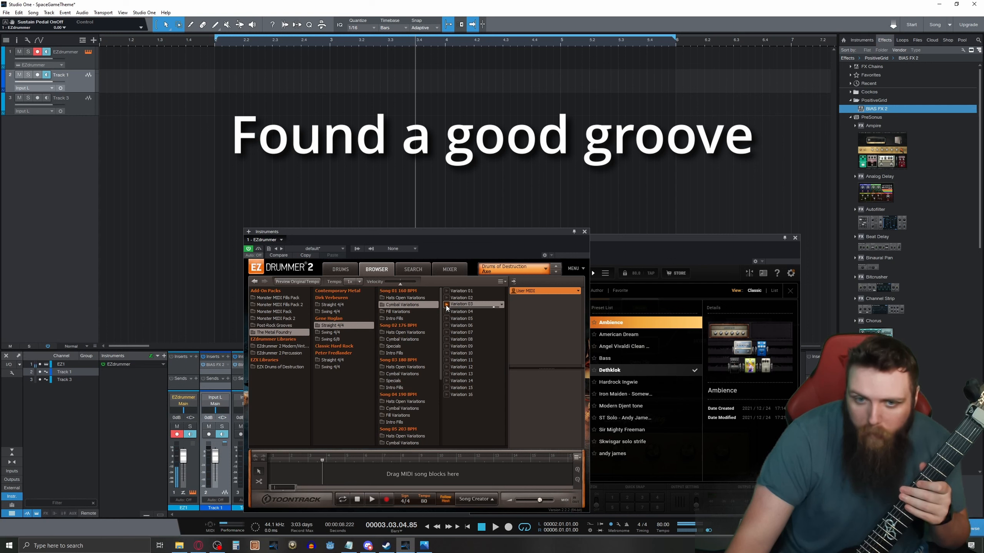
# Place Cymbal Variation 03 twice end to end on the EZdrummer track from bar 2 to bar 6 and toggle loop playback.
pyautogui.moveTo(458, 308); pyautogui.dragTo(234, 53)
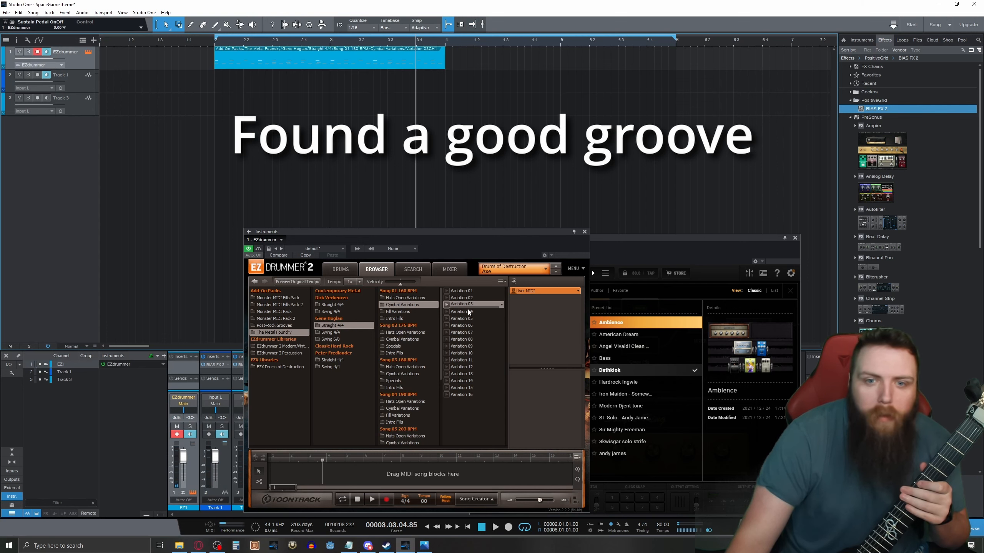
pyautogui.moveTo(464, 305); pyautogui.dragTo(461, 62)
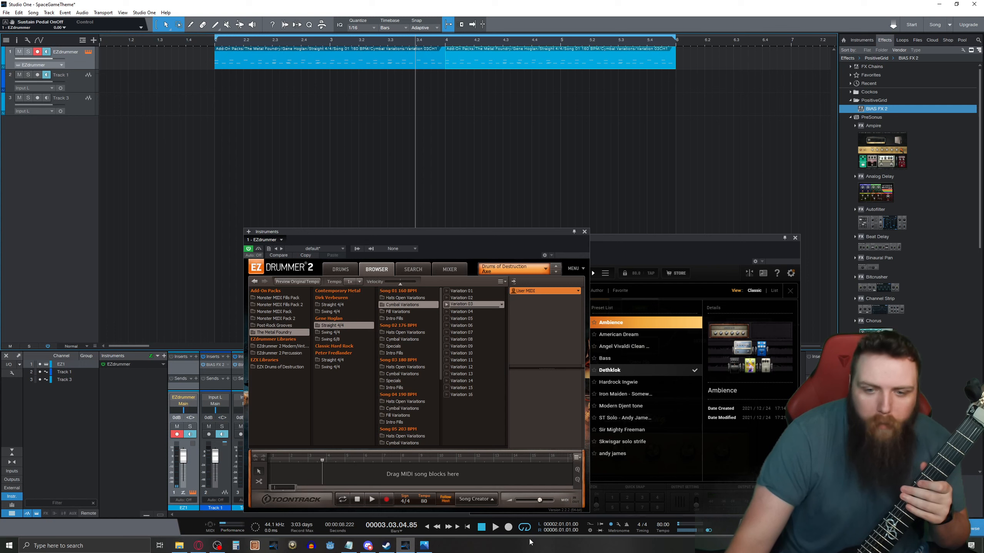
pyautogui.click(525, 527)
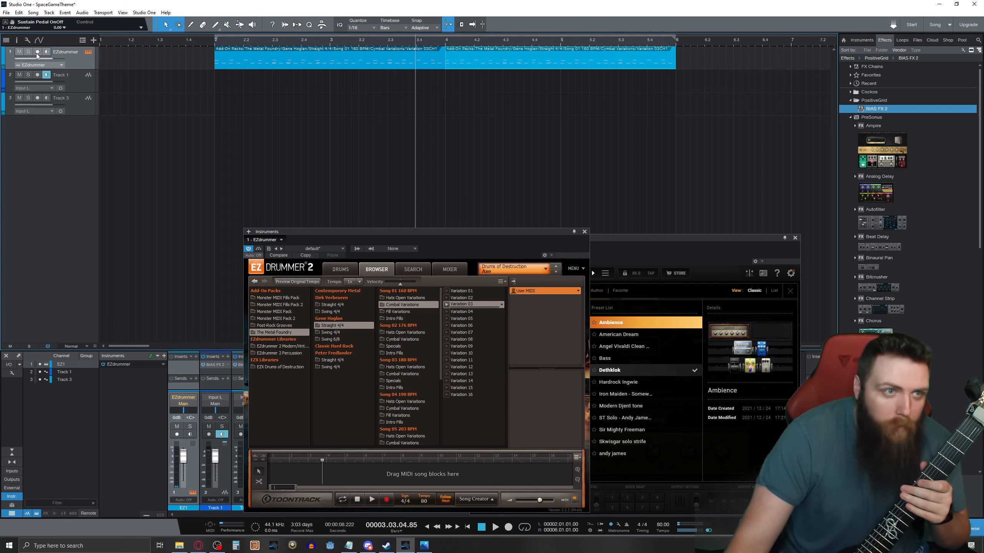
# Arm Track 1 for recording, enable looping over bars 2 to 6 and play the drums from the song start to rehearse.
pyautogui.click(38, 76)
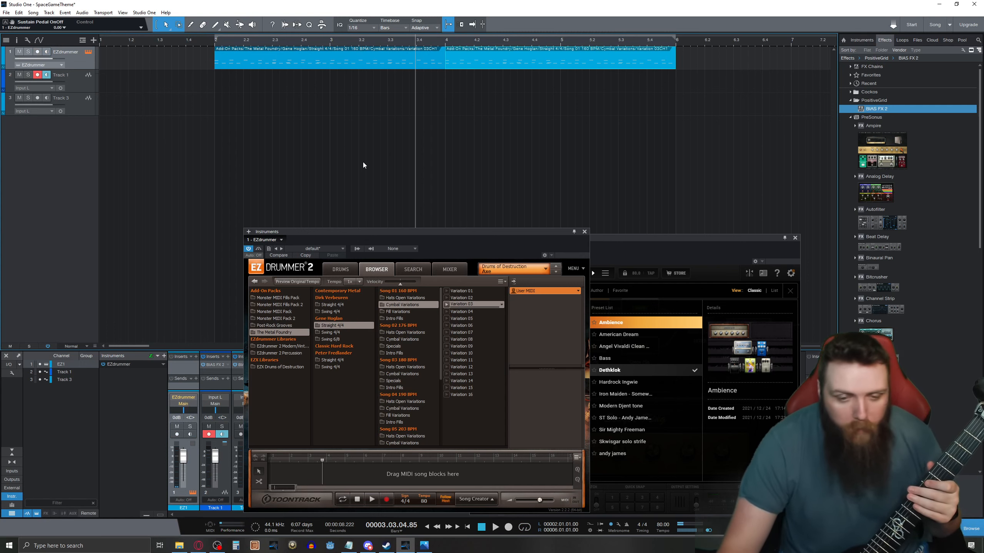
pyautogui.click(524, 528)
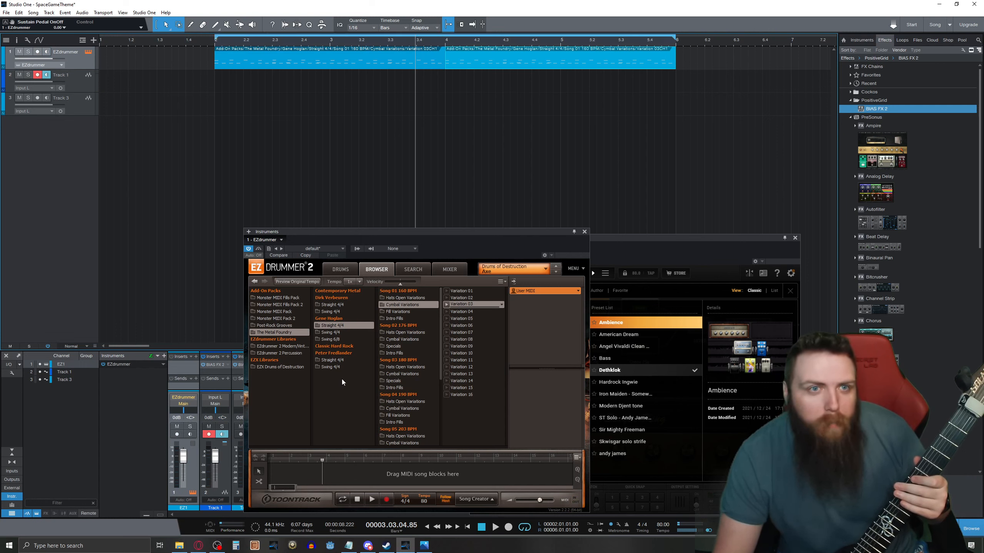
pyautogui.click(468, 527)
pyautogui.click(495, 527)
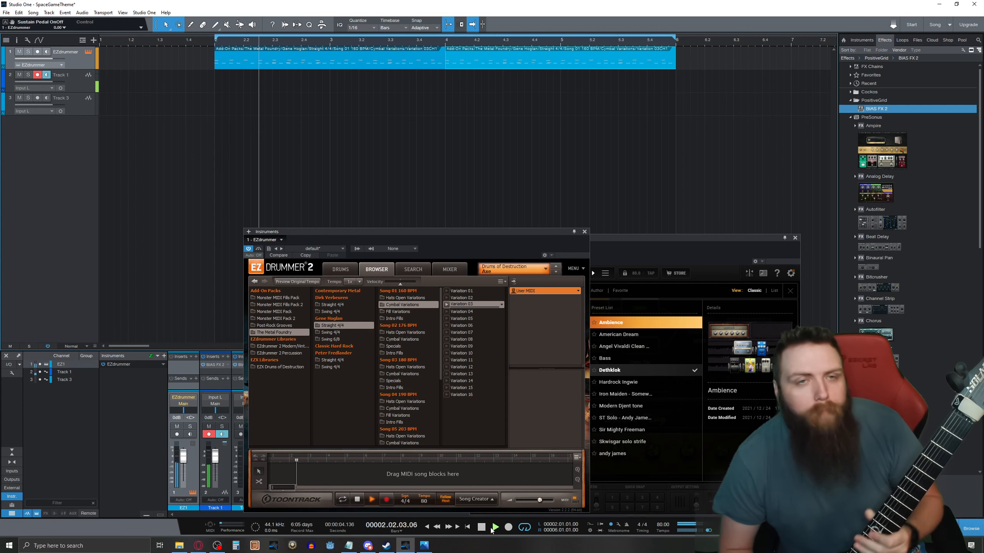
pyautogui.press('space')
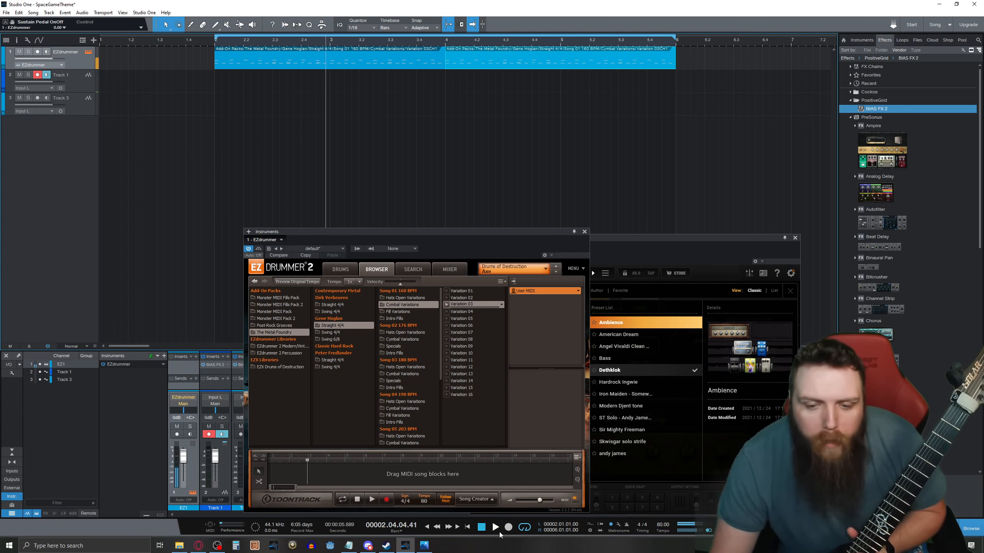
# Disable looping and record a guitar take on Track 1 from the song start until past bar 6.
pyautogui.click(525, 527)
pyautogui.click(466, 528)
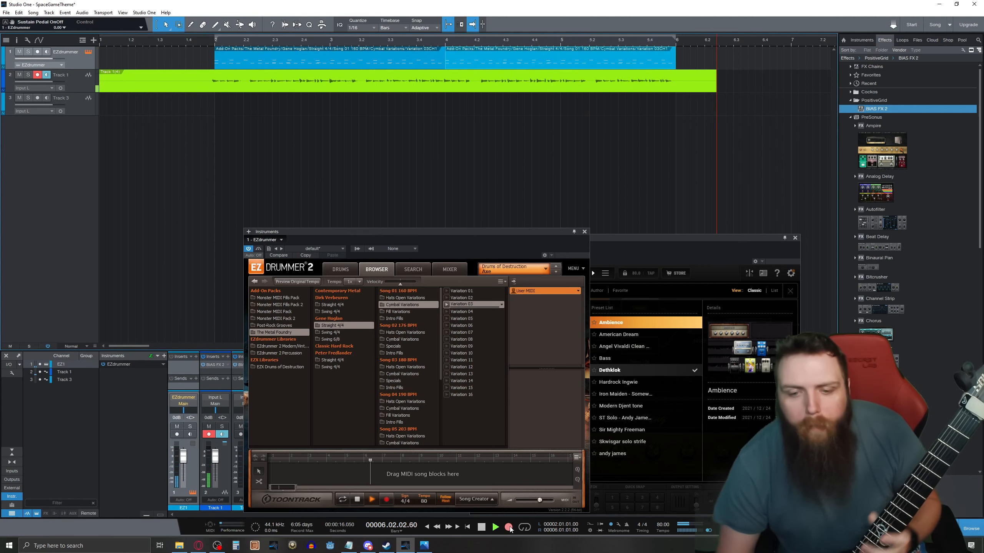
pyautogui.click(482, 528)
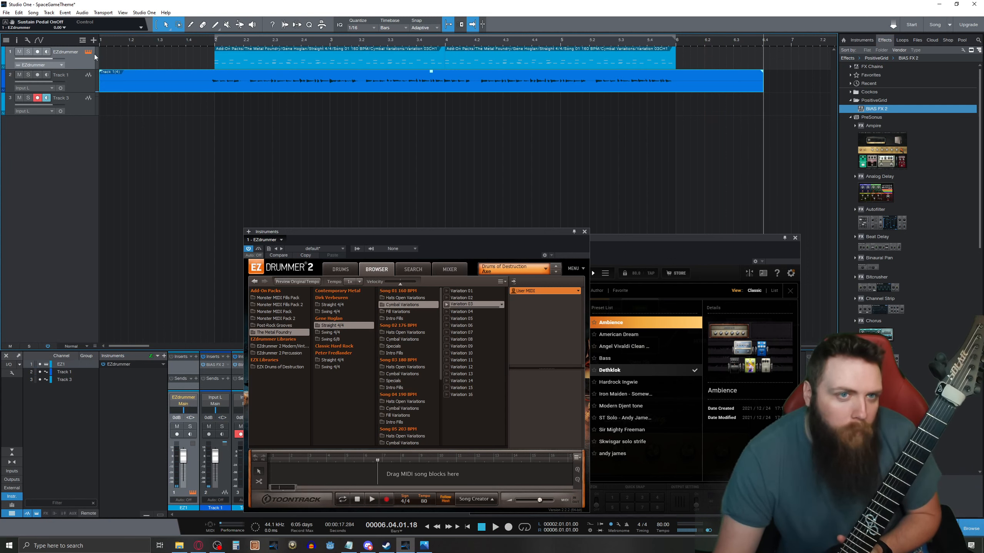
# Enable looping over bars 2 to 6 and play back the recorded riff with Track 3 armed to try out ideas.
pyautogui.click(524, 528)
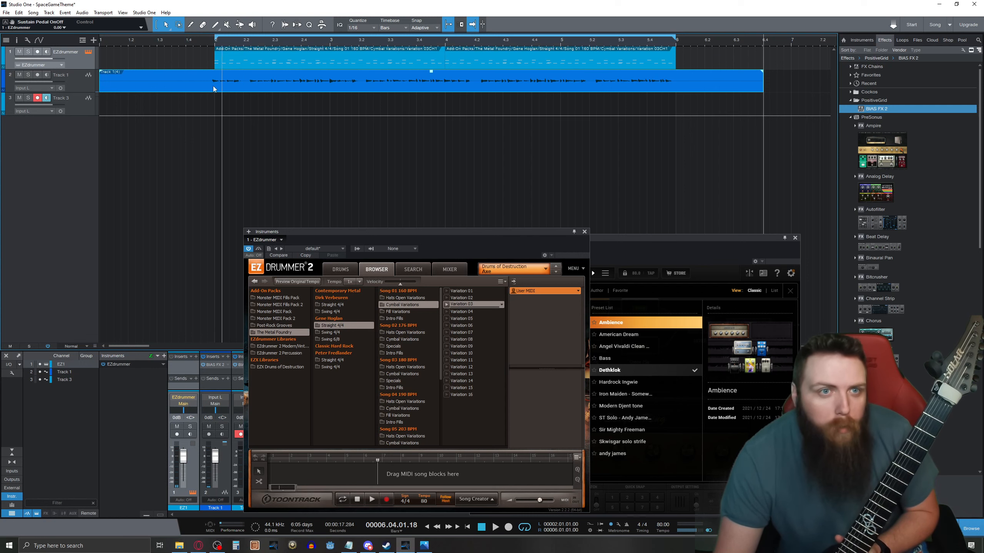
pyautogui.click(495, 527)
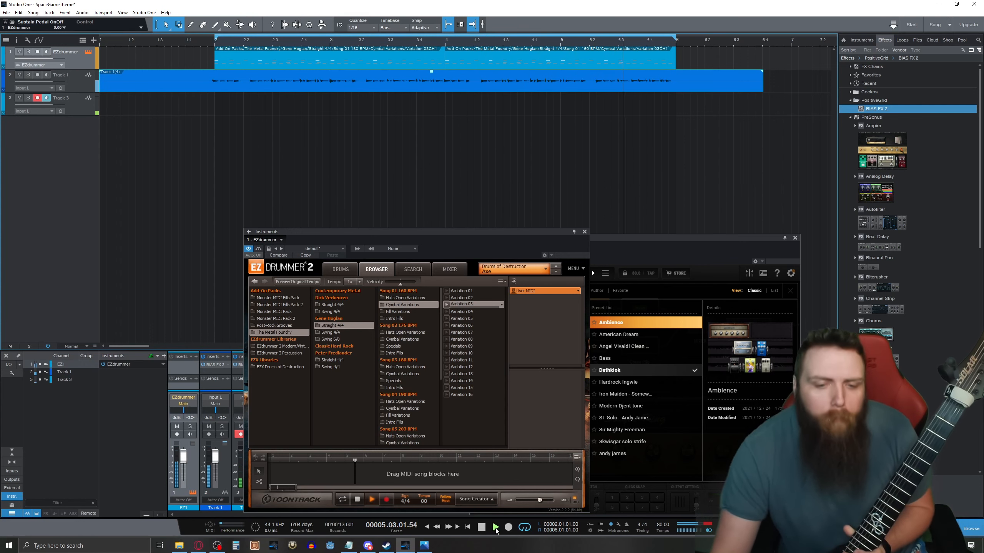
pyautogui.click(482, 528)
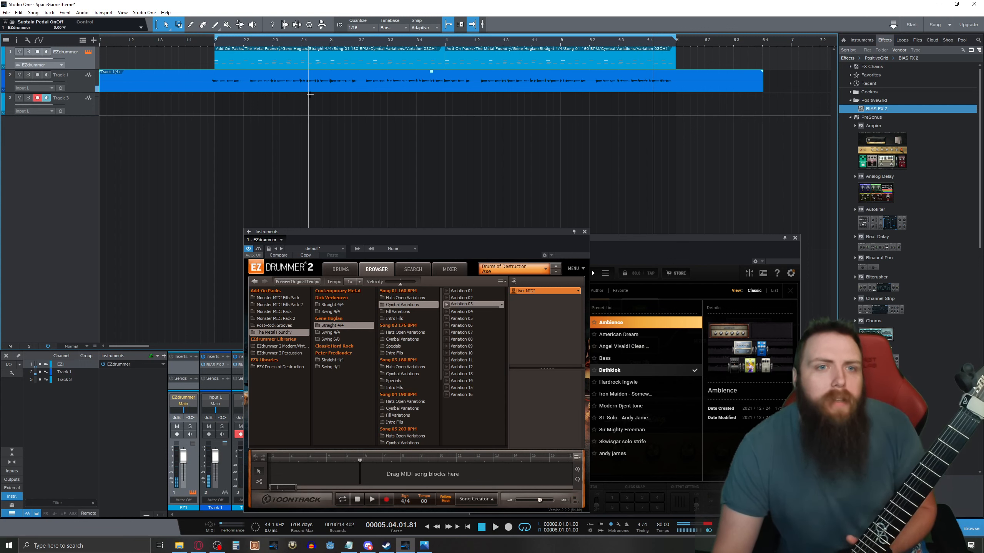
# Load the Modern Djent tone preset from Bank 1 in Track 1's BIAS FX 2 and return the playhead to the song start.
pyautogui.click(66, 87)
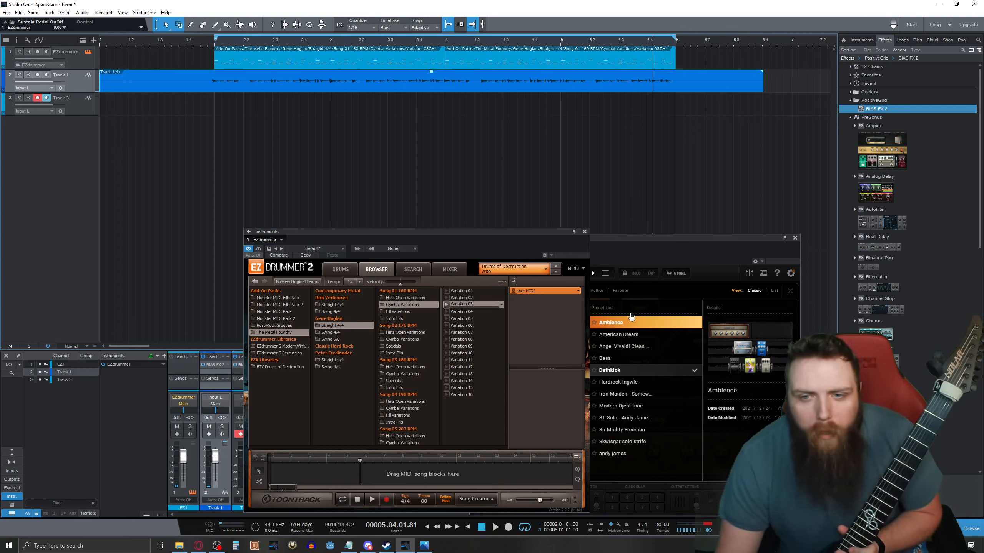
pyautogui.click(638, 242)
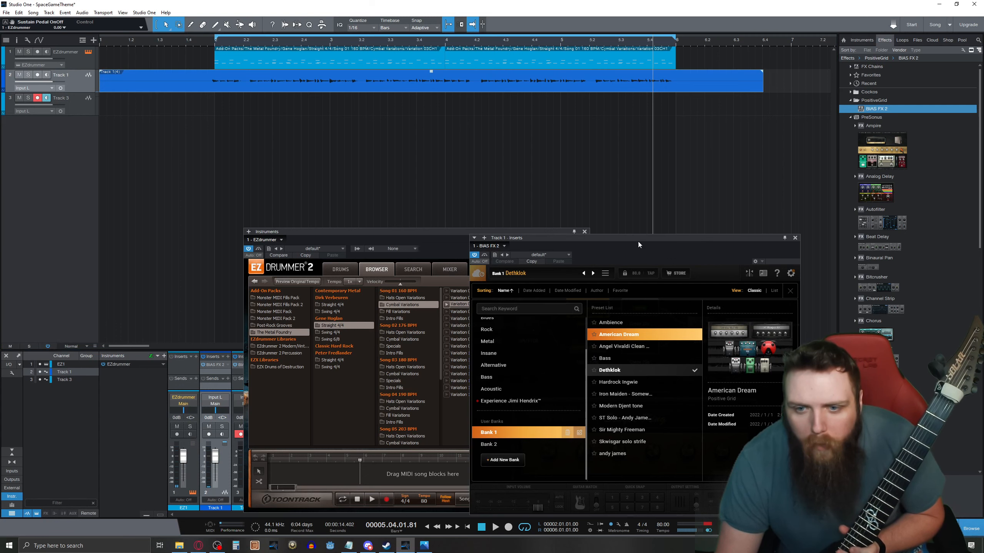
pyautogui.click(624, 406)
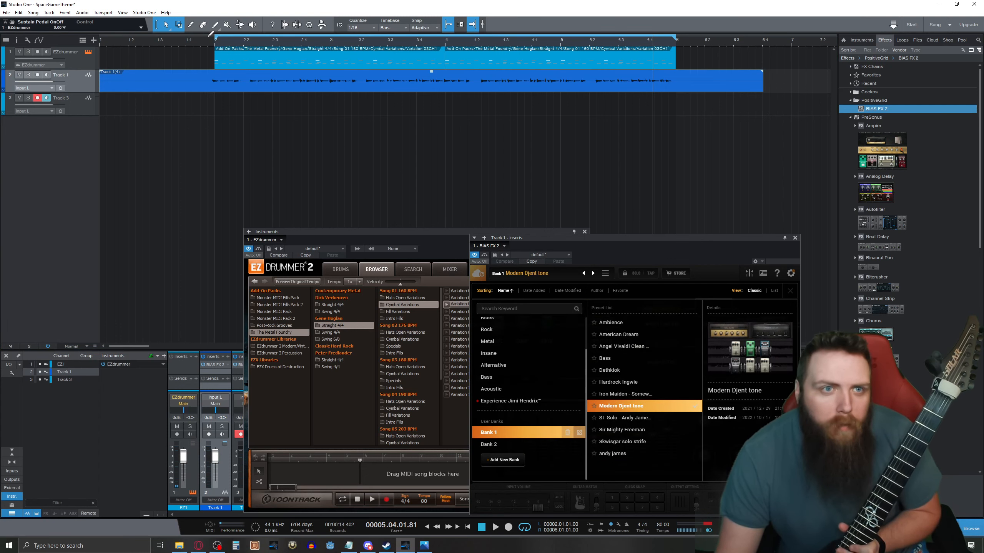
pyautogui.click(465, 528)
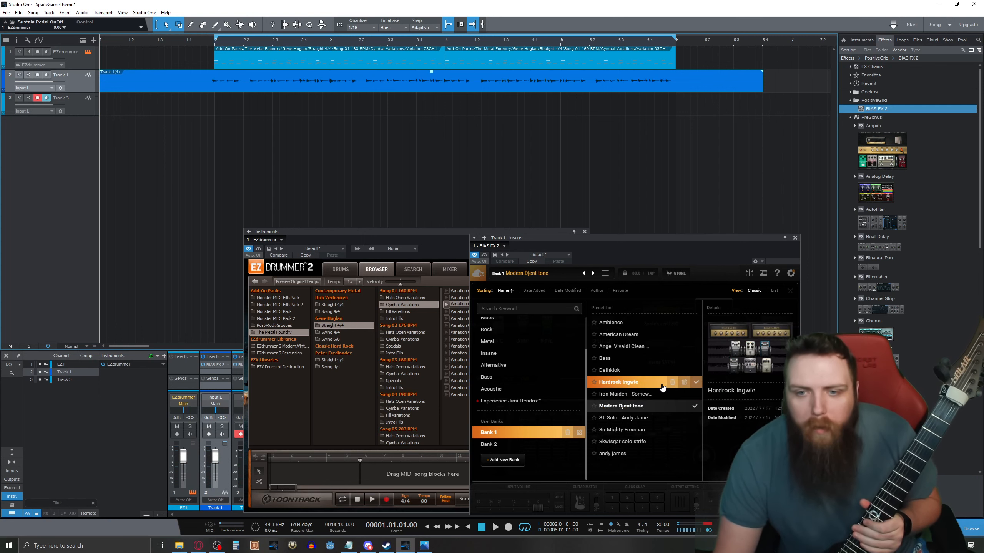
pyautogui.click(631, 327)
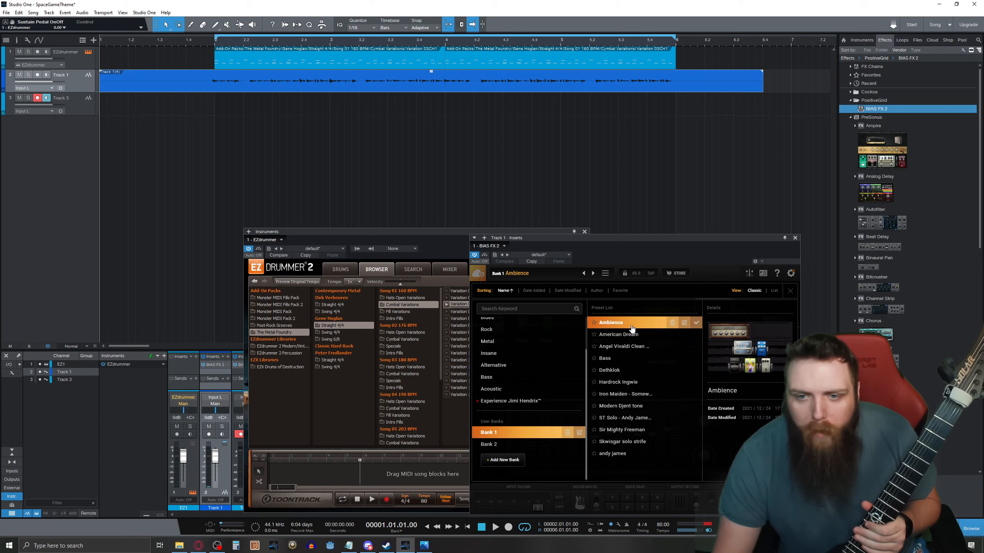
pyautogui.click(628, 406)
# Load the Ambience preset from Bank 1 in Track 3's BIAS FX 2.
pyautogui.click(77, 110)
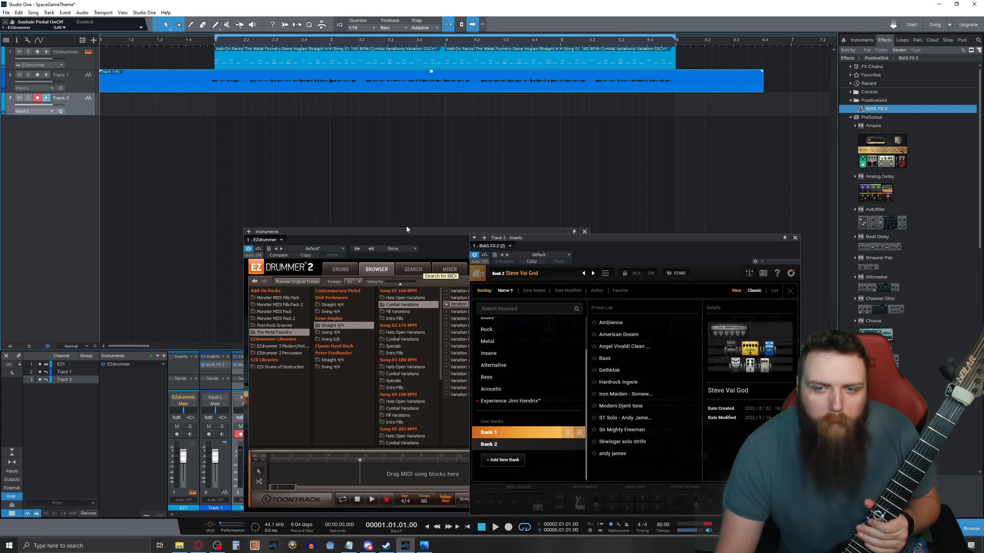
pyautogui.click(489, 432)
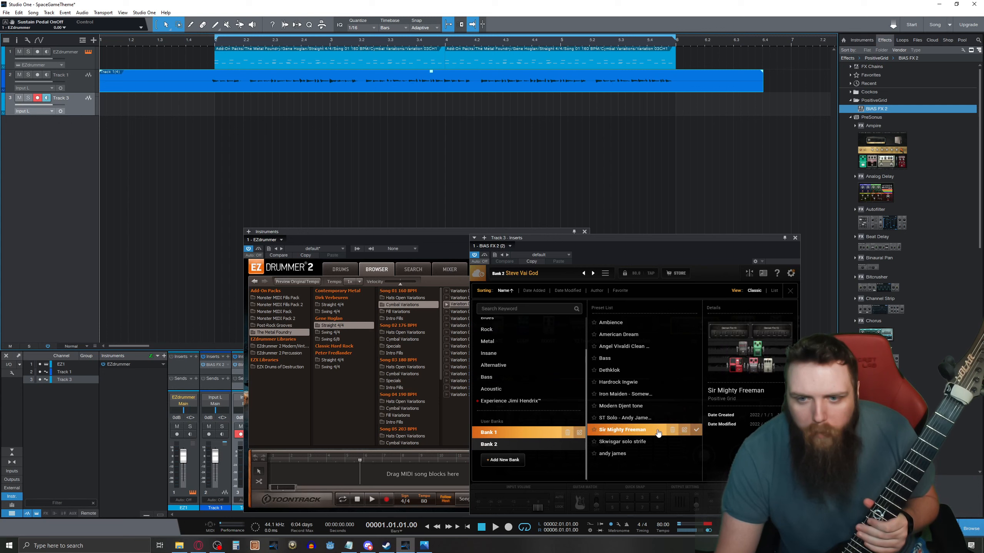
pyautogui.click(625, 323)
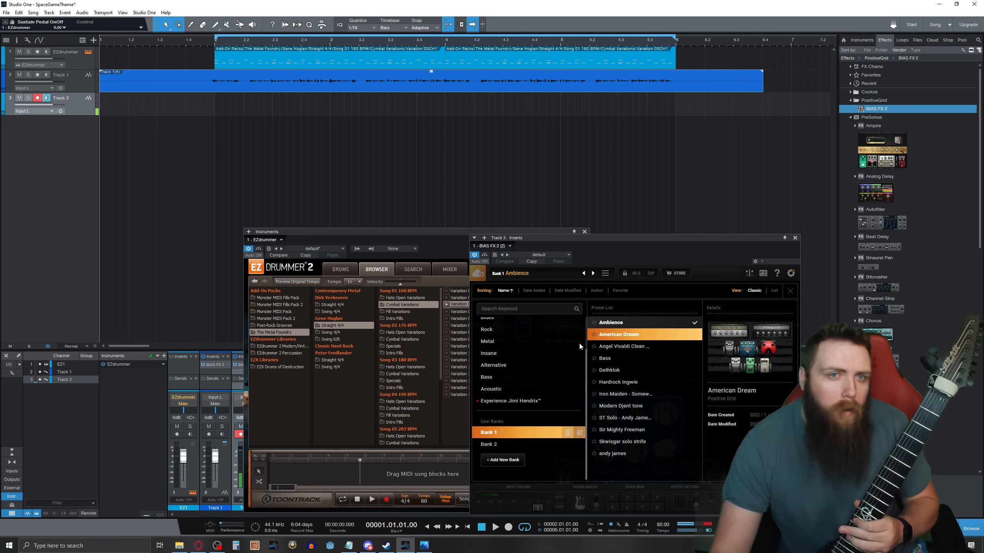
pyautogui.click(577, 330)
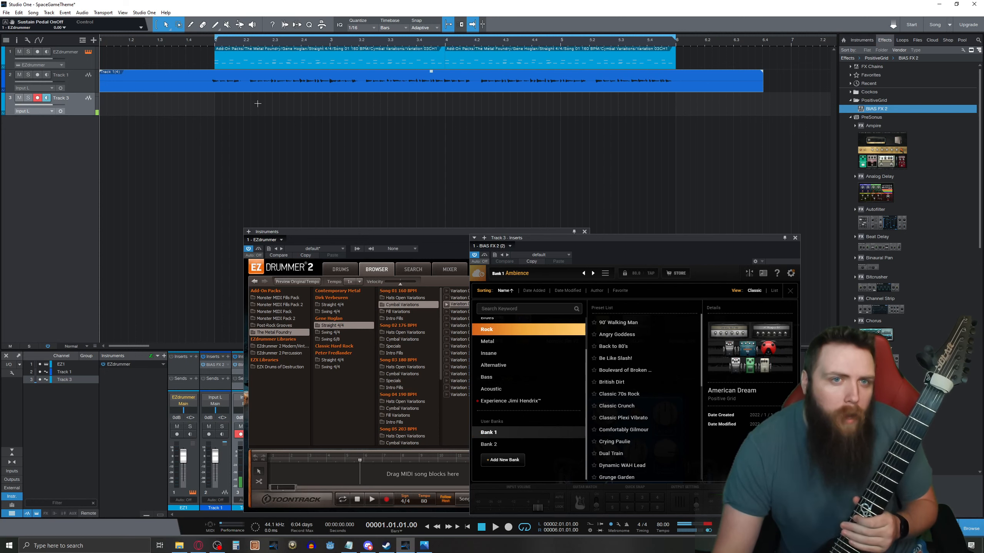
# Record an ambient guitar take on Track 3 from the song start until past bar 6 and re-enable looping.
pyautogui.click(507, 528)
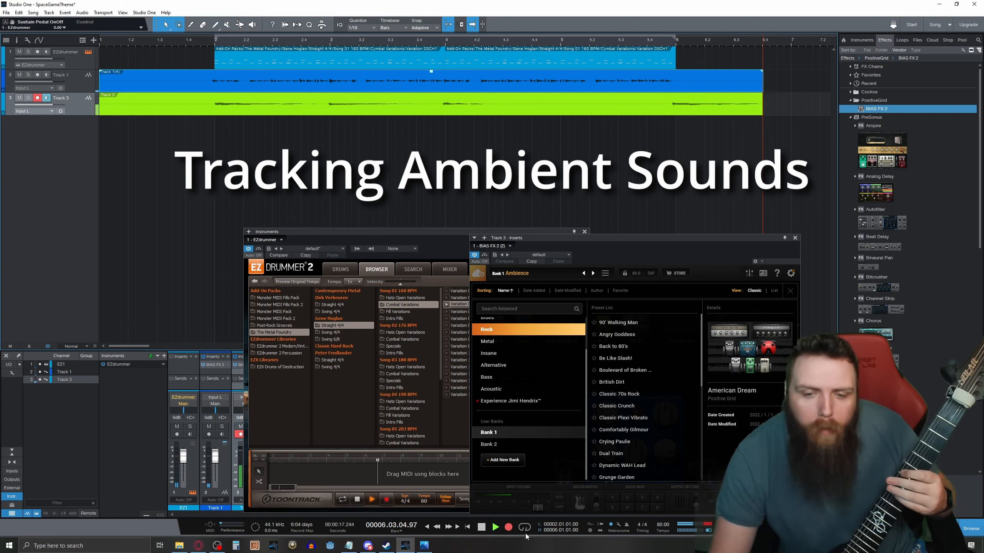
pyautogui.click(482, 528)
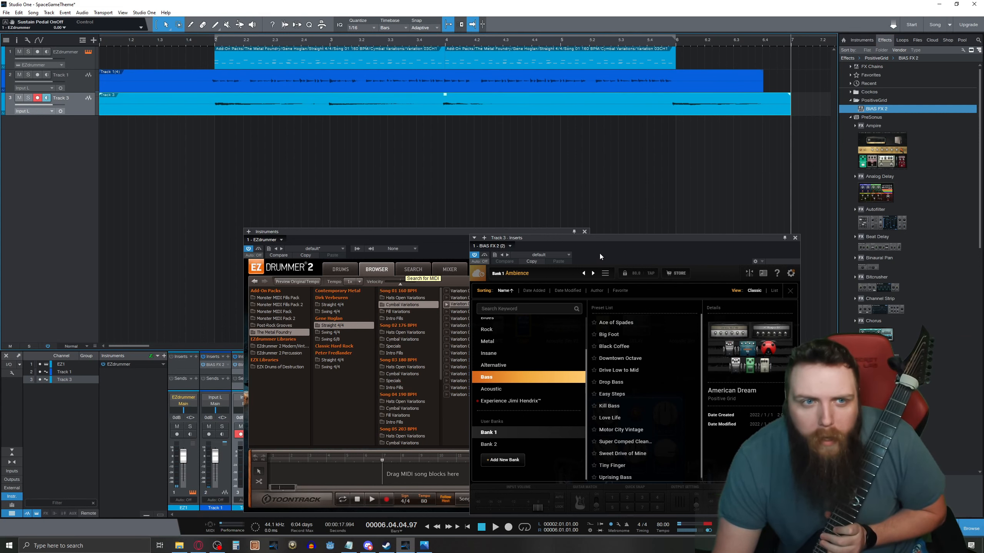
pyautogui.click(525, 528)
# Add BIAS FX 2 on a new Track 4 and load the Steve Vai God preset from Bank 2.
pyautogui.click(494, 444)
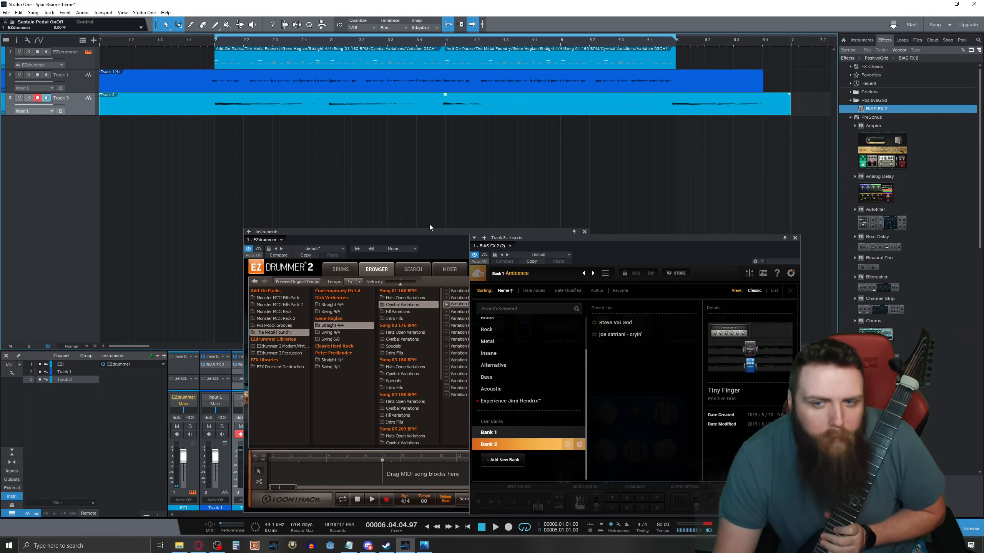
pyautogui.moveTo(867, 128); pyautogui.dragTo(71, 144)
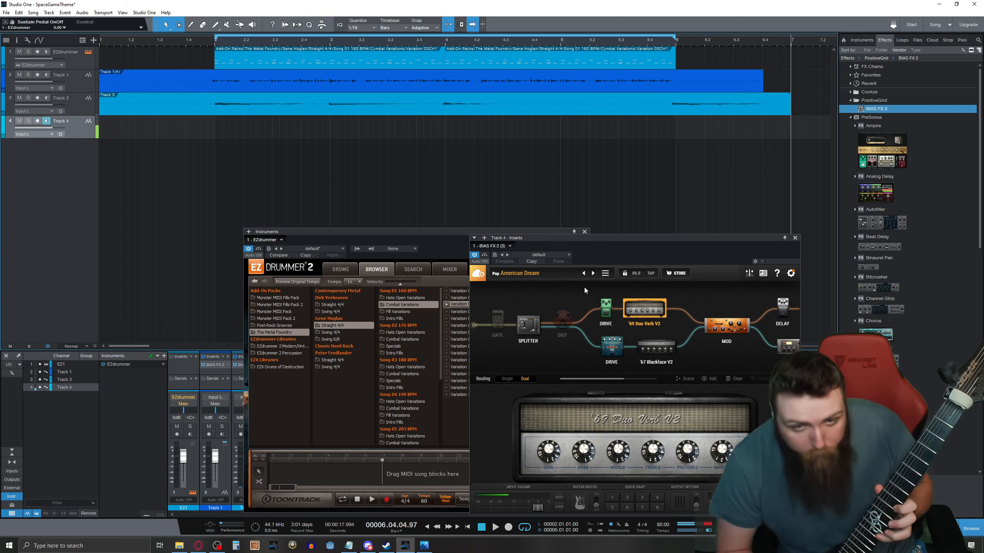
pyautogui.click(519, 273)
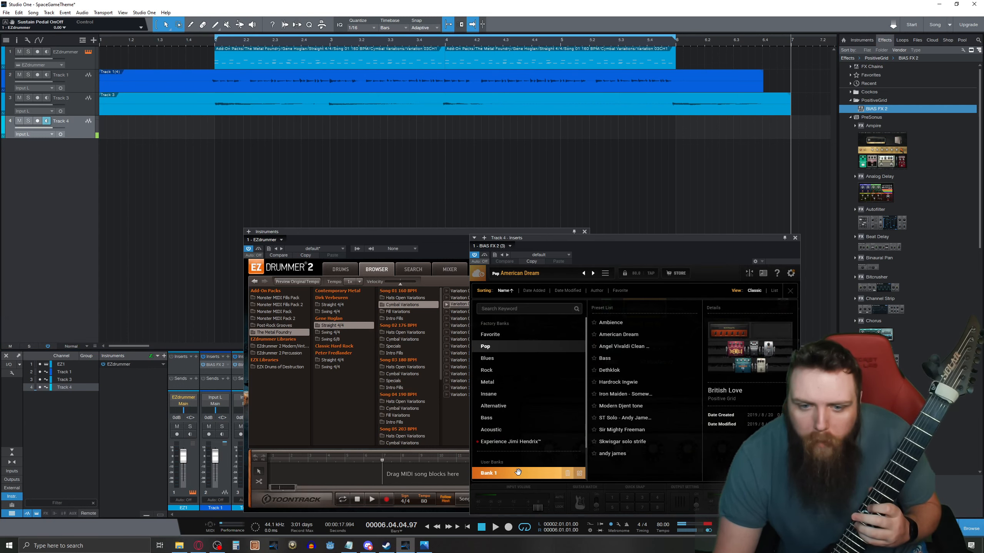
pyautogui.scroll(-3, 518, 470)
pyautogui.moveTo(515, 447)
pyautogui.click(628, 324)
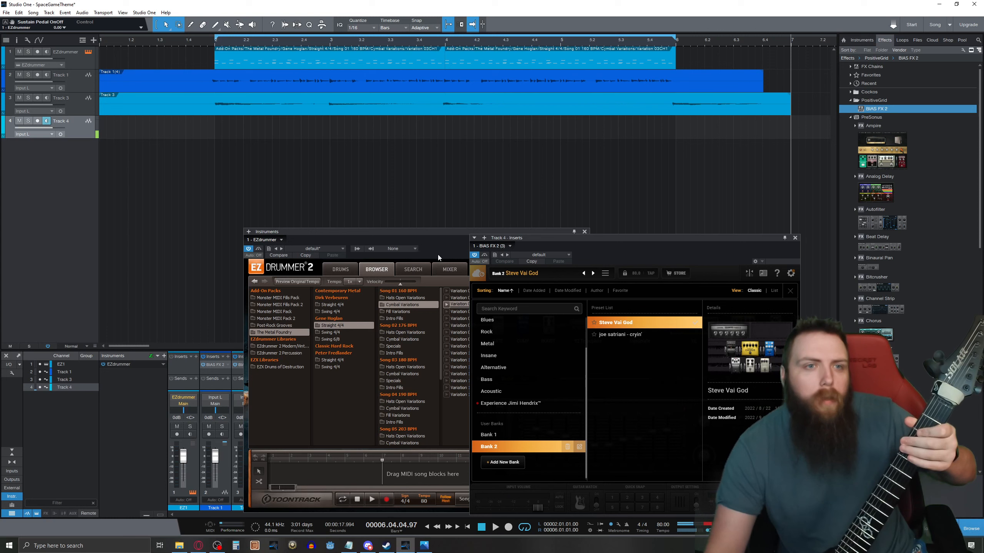
# Play the looped arrangement from the song start to experiment with lead ideas on Track 4.
pyautogui.click(467, 527)
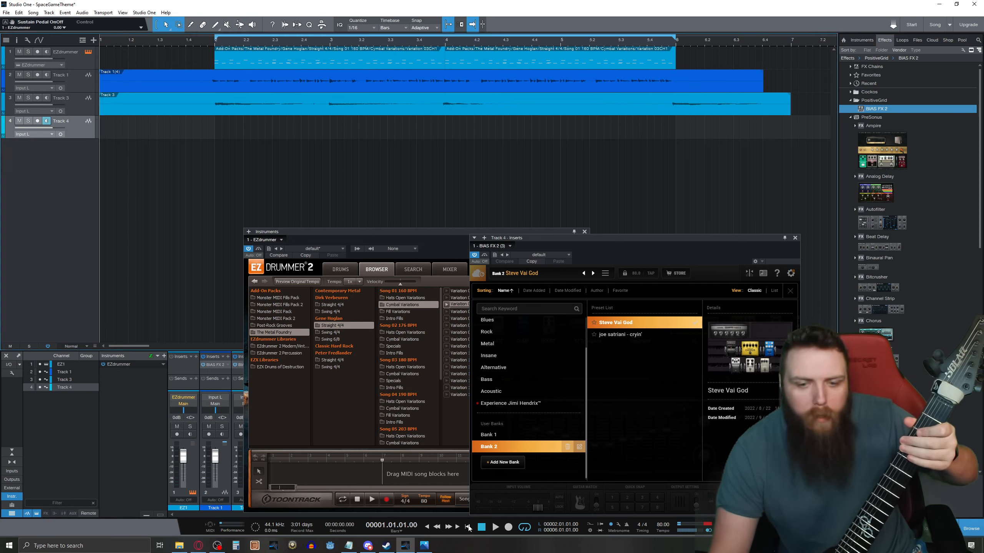
pyautogui.click(498, 527)
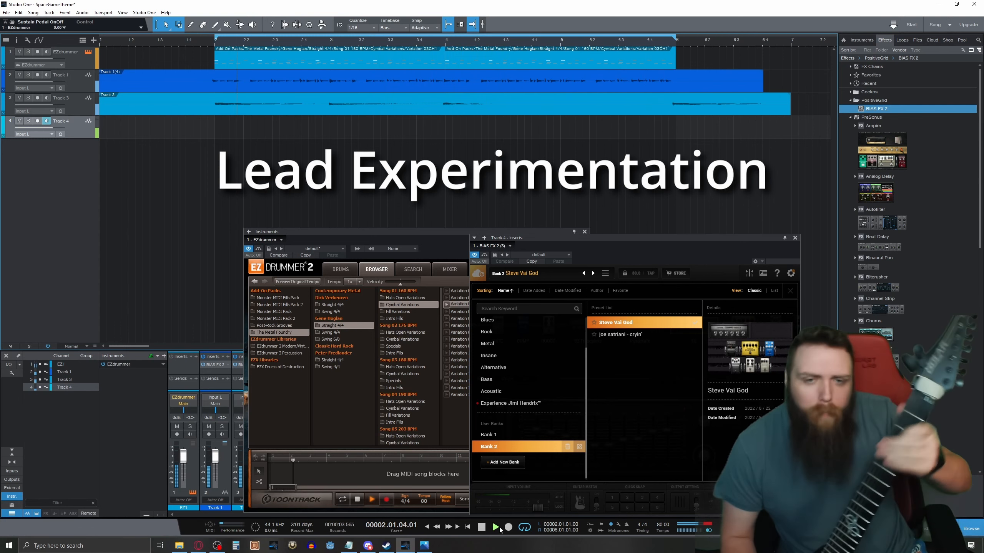
pyautogui.click(482, 528)
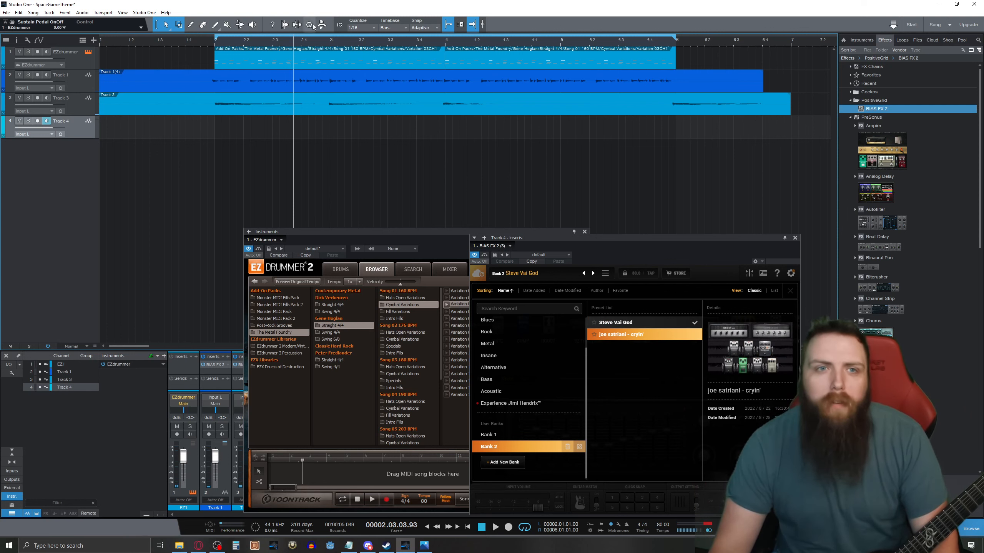
# Split the Track 1 and Track 3 guitar clips at bar 6 and delete the portions after it.
pyautogui.click(192, 26)
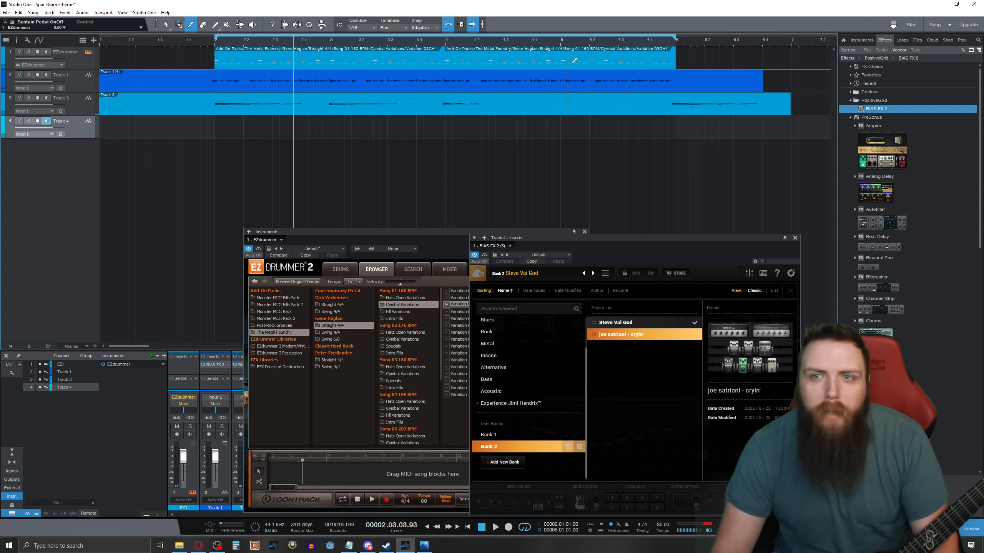
pyautogui.click(677, 72)
pyautogui.press('Delete')
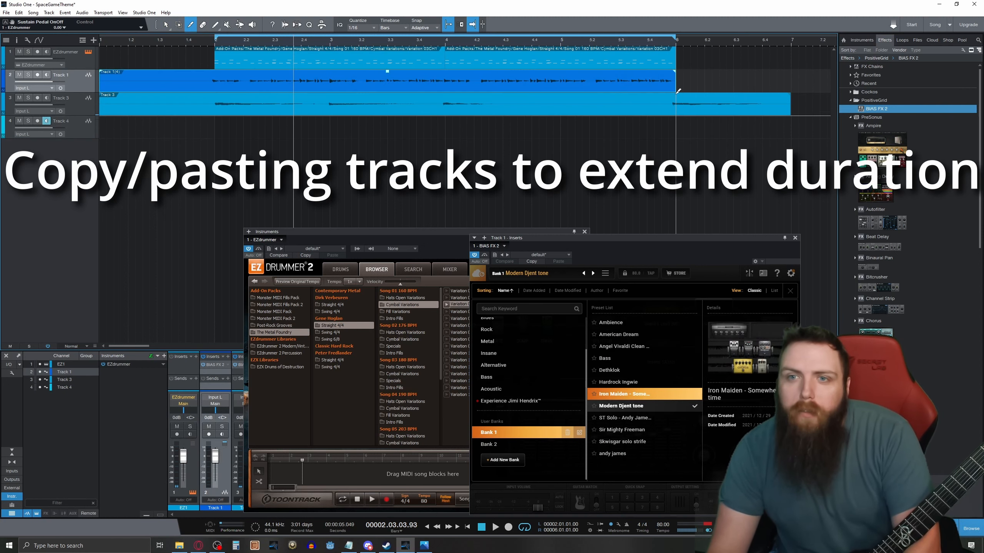
pyautogui.click(678, 96)
pyautogui.press('Delete')
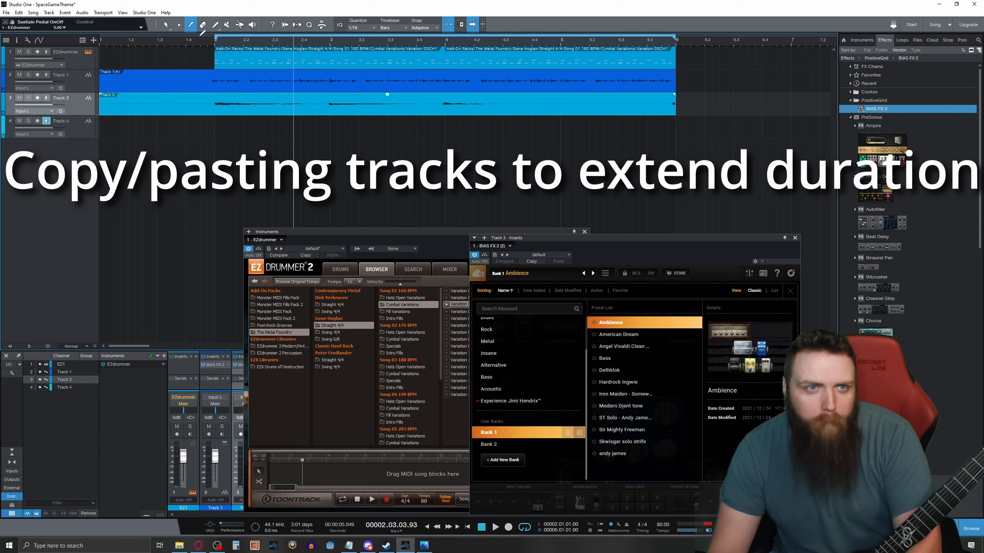
# Split the Track 1 clip at bar 2 and copy its bars 2 to 6 together with both drum clips to bar 6.
pyautogui.click(219, 71)
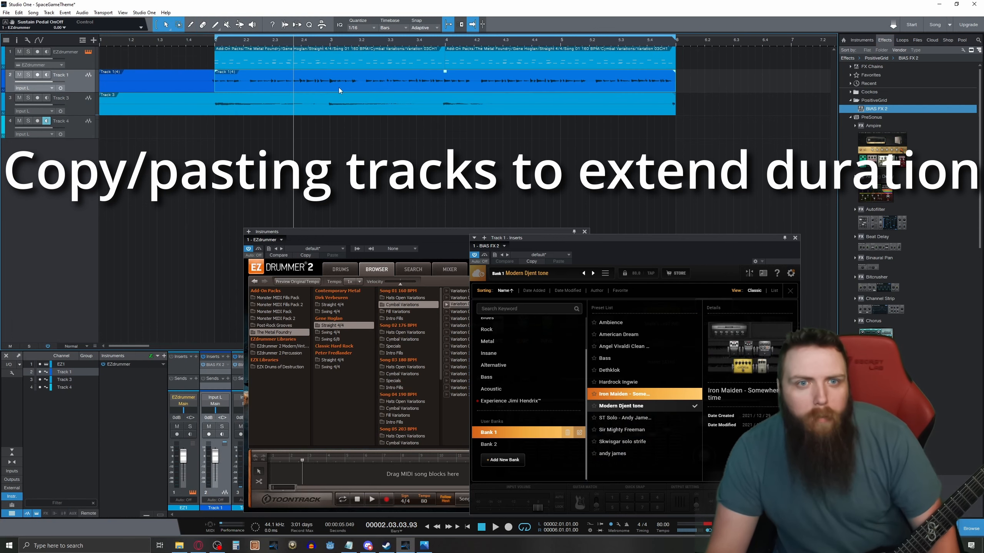
pyautogui.moveTo(697, 90); pyautogui.dragTo(236, 60)
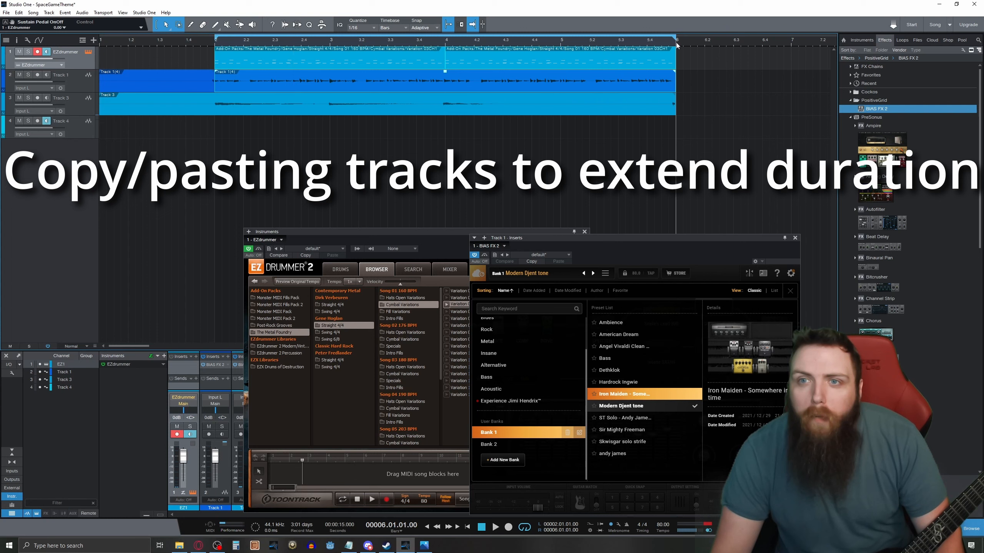
pyautogui.hotkey('ctrl', 'v')
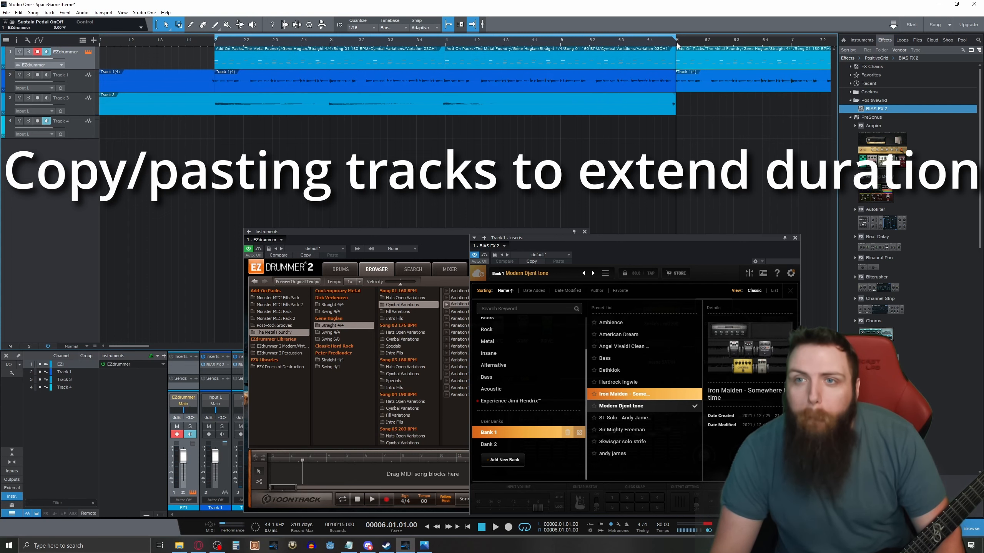
# Delete the ambient guitar clip from Track 3 to clear the track for a new take.
pyautogui.click(603, 111)
pyautogui.press('Delete')
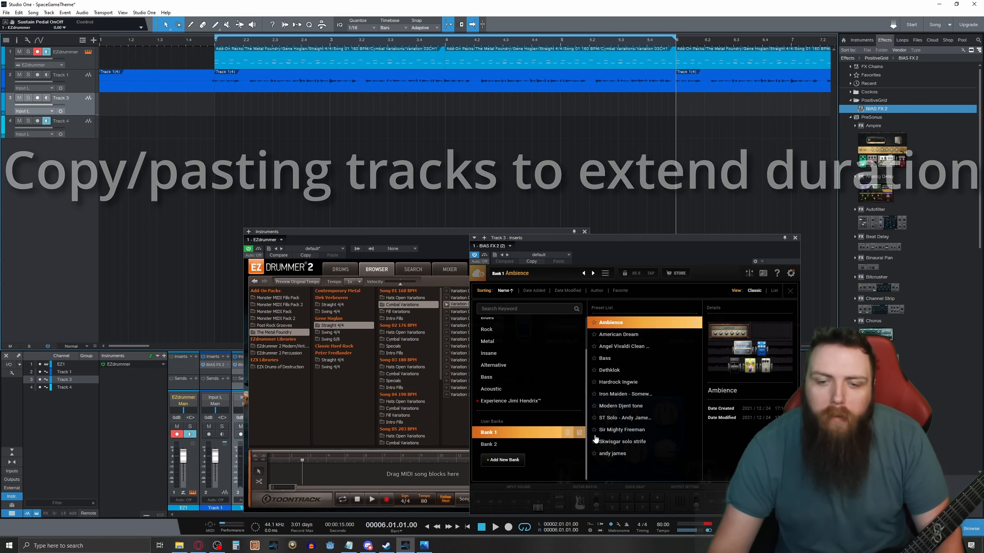
pyautogui.click(604, 406)
pyautogui.click(489, 444)
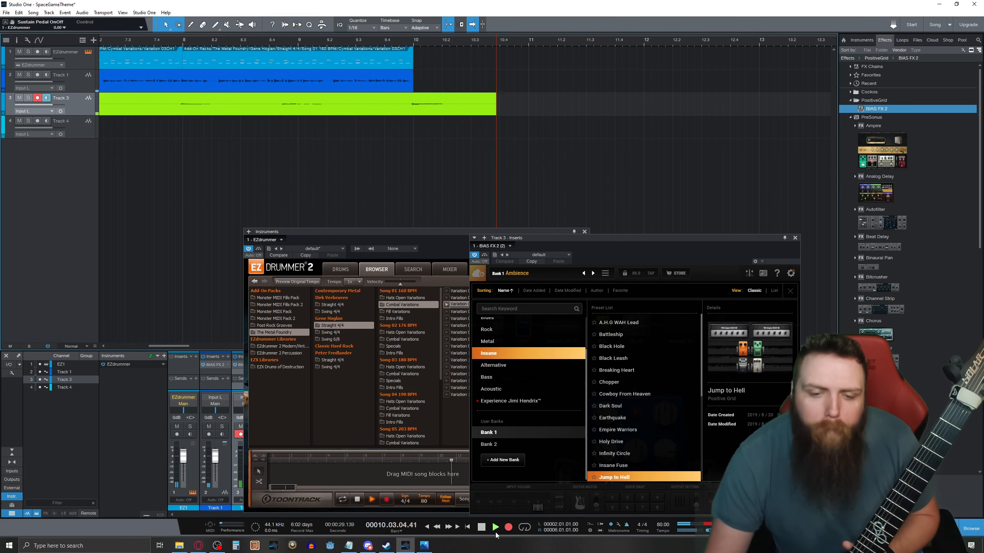
# Stop the recording on Track 3, split the new clip at bar 10 and delete the part after it.
pyautogui.click(480, 528)
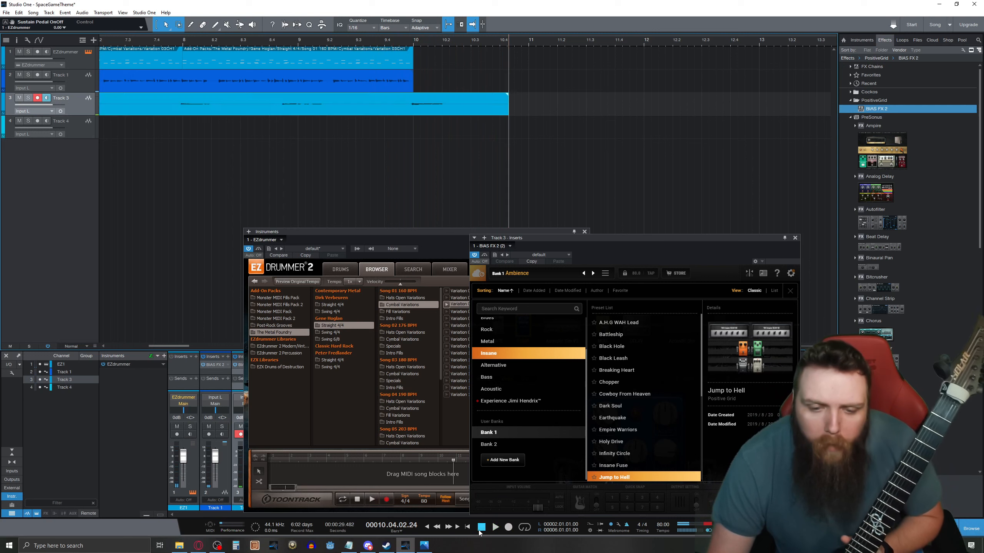
pyautogui.click(190, 25)
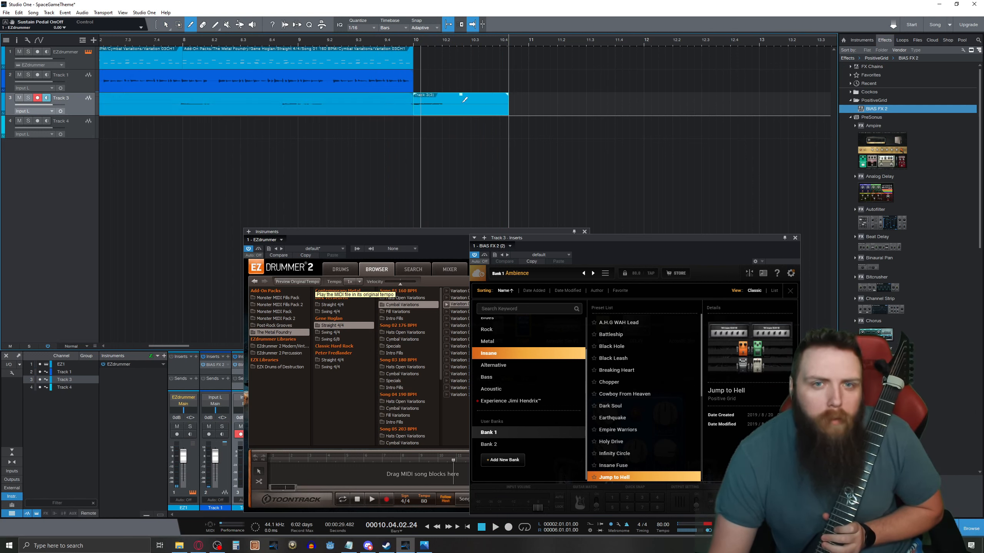
pyautogui.hotkey('ctrl', 'z')
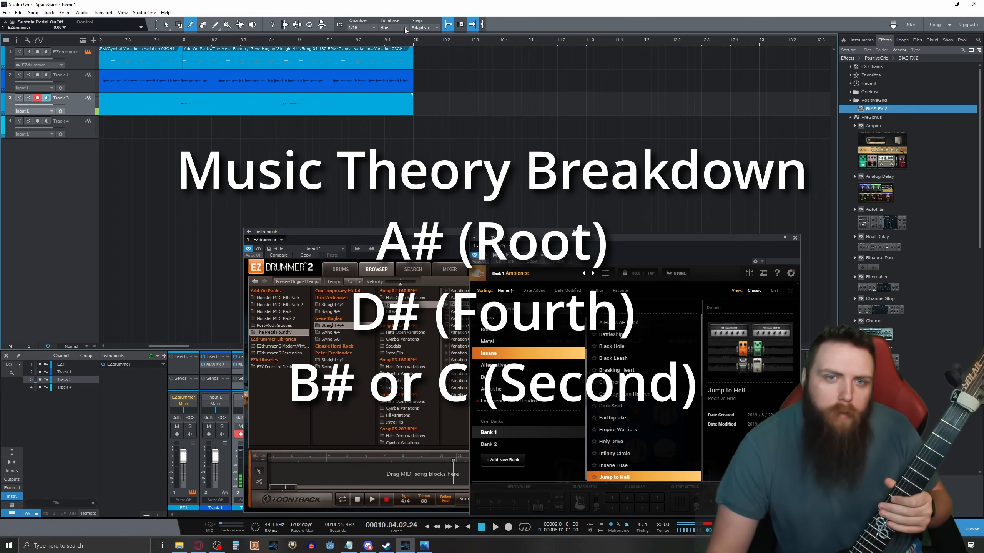
# Extend the end of the loop range to bar 10 and return the playback position to the song start.
pyautogui.click(469, 528)
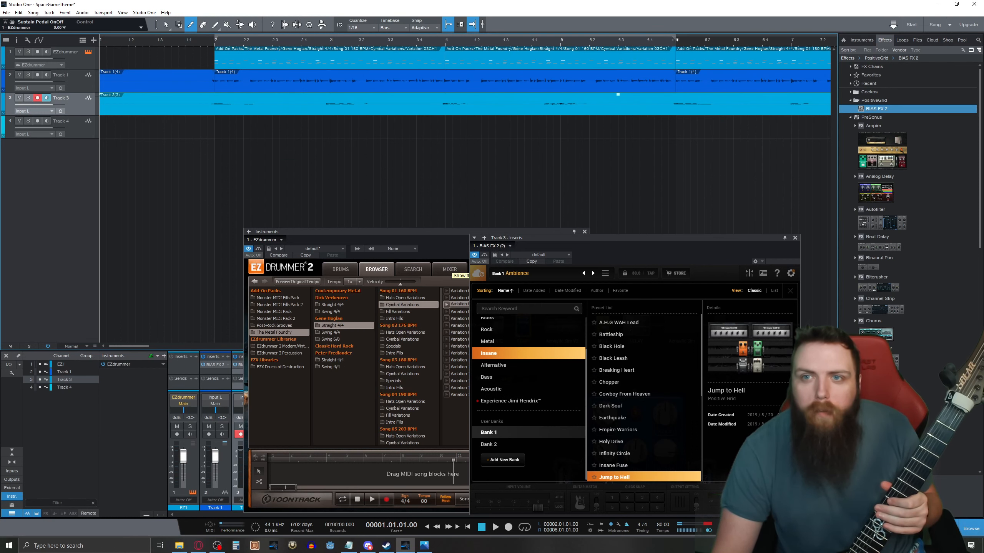
pyautogui.moveTo(725, 39); pyautogui.dragTo(788, 47)
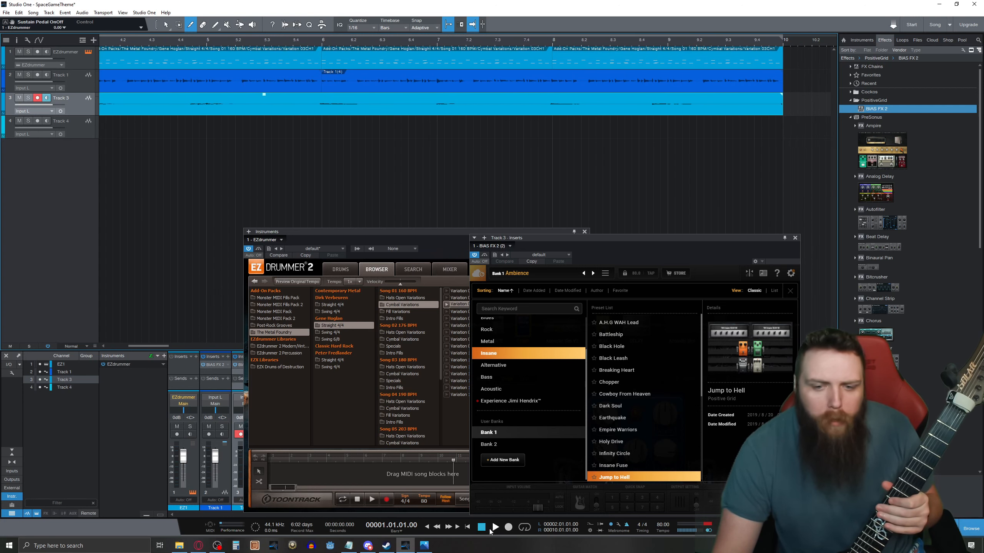
pyautogui.click(468, 529)
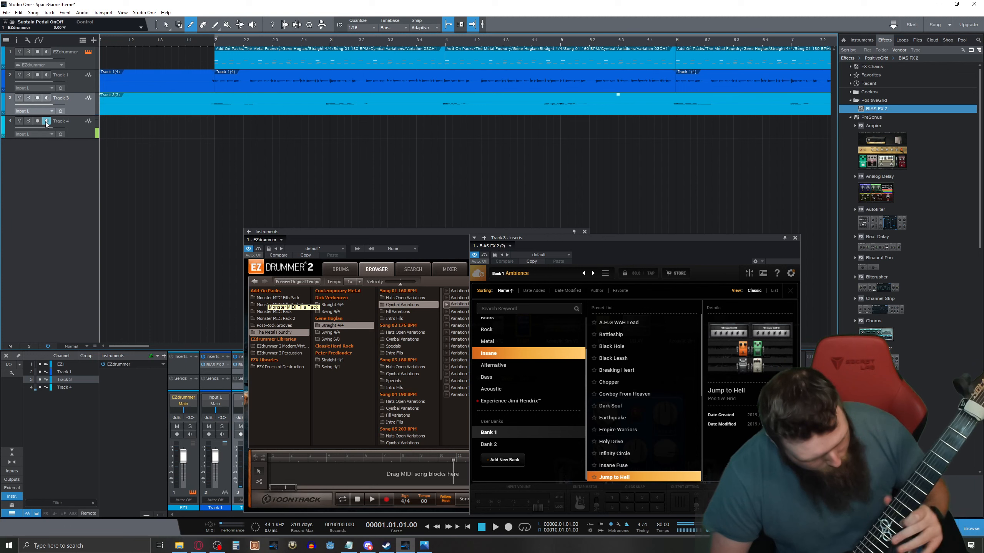
# Turn on looping and play the arrangement from the song start to improvise lead ideas on the monitored Track 4.
pyautogui.click(495, 527)
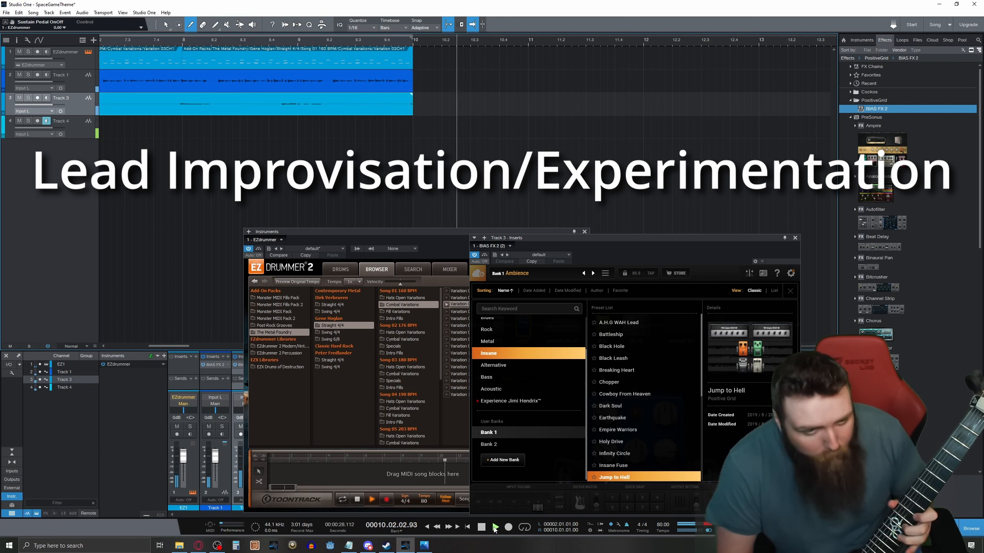
pyautogui.click(466, 528)
pyautogui.click(525, 529)
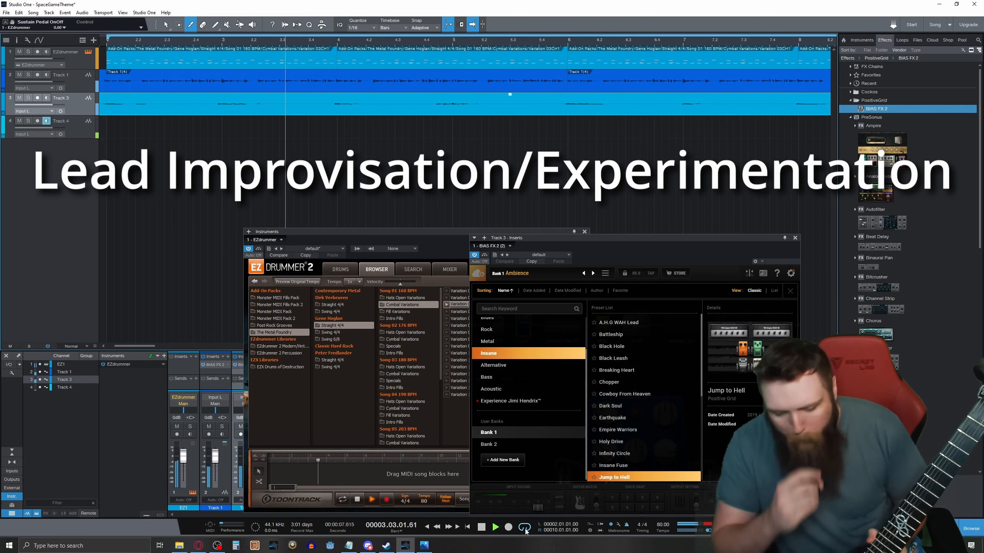
pyautogui.click(482, 527)
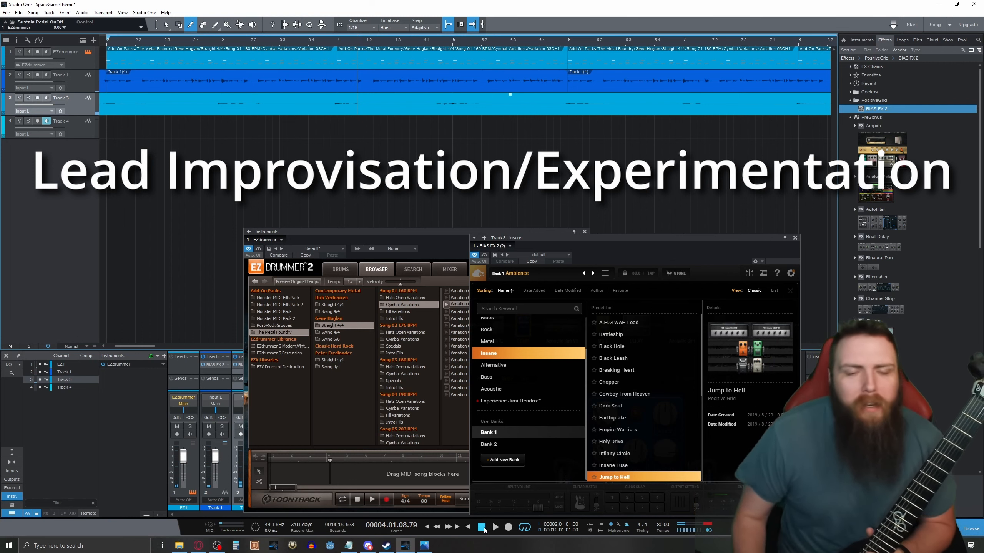
pyautogui.click(468, 528)
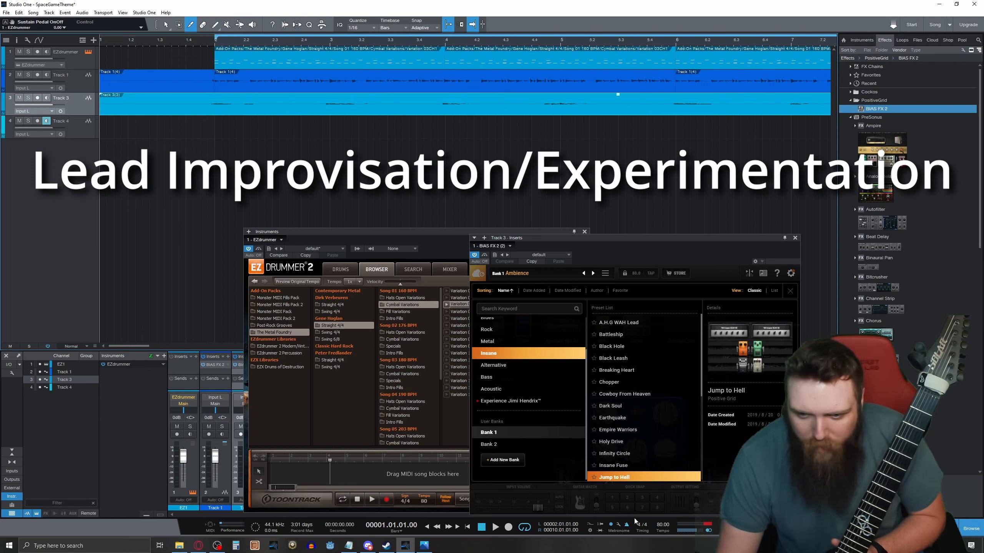
pyautogui.click(495, 527)
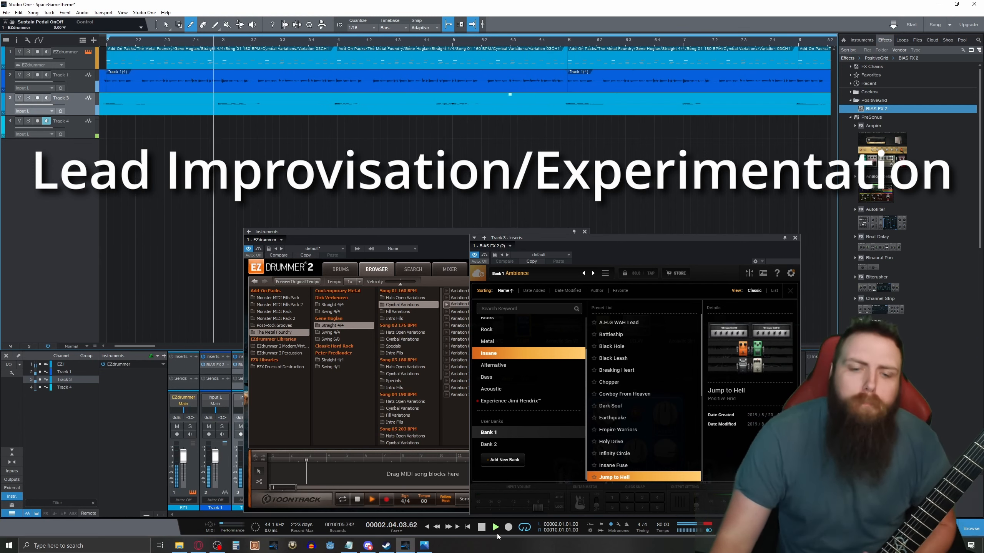
pyautogui.click(482, 527)
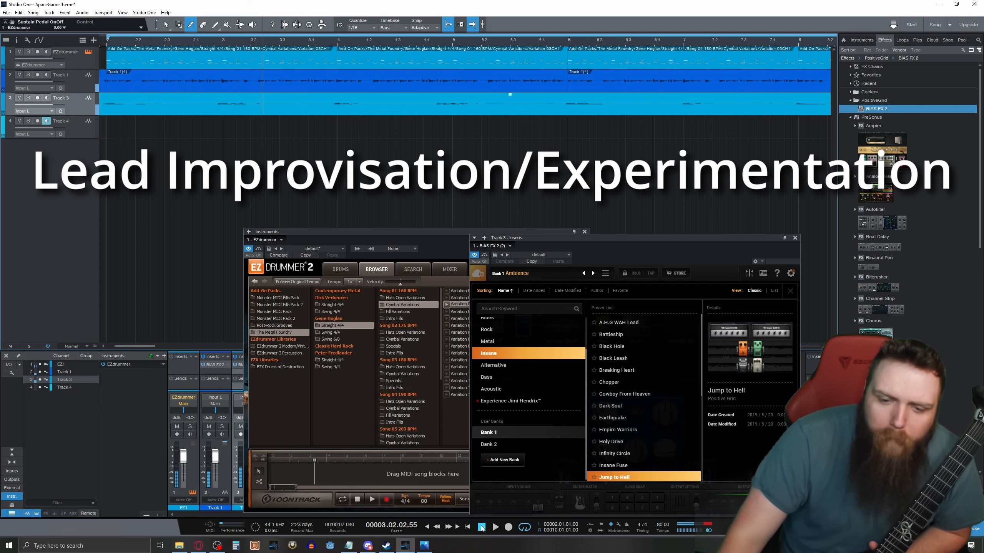
# Arm Track 4 and record a lead guitar take from the song start.
pyautogui.moveTo(133, 346); pyautogui.dragTo(113, 347)
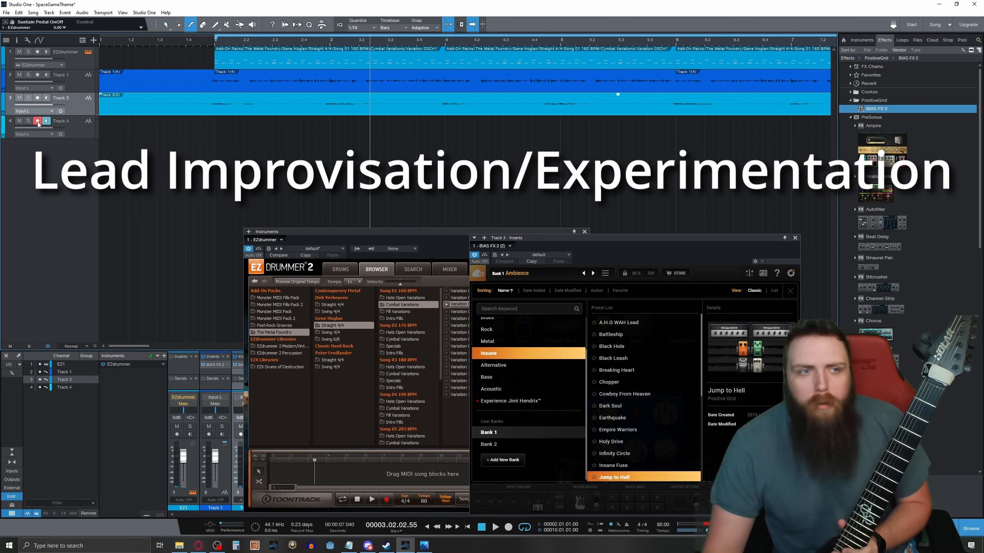
pyautogui.click(491, 389)
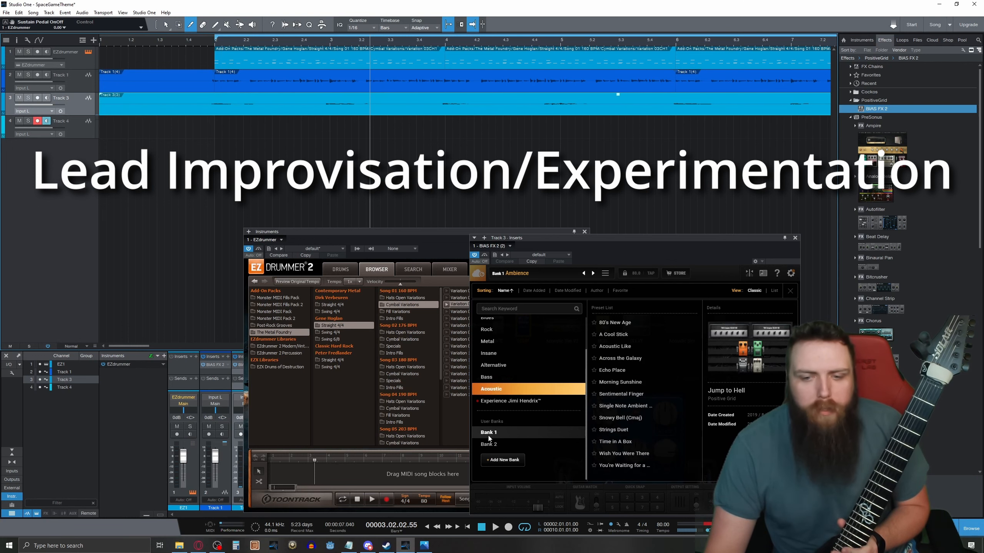
pyautogui.click(496, 401)
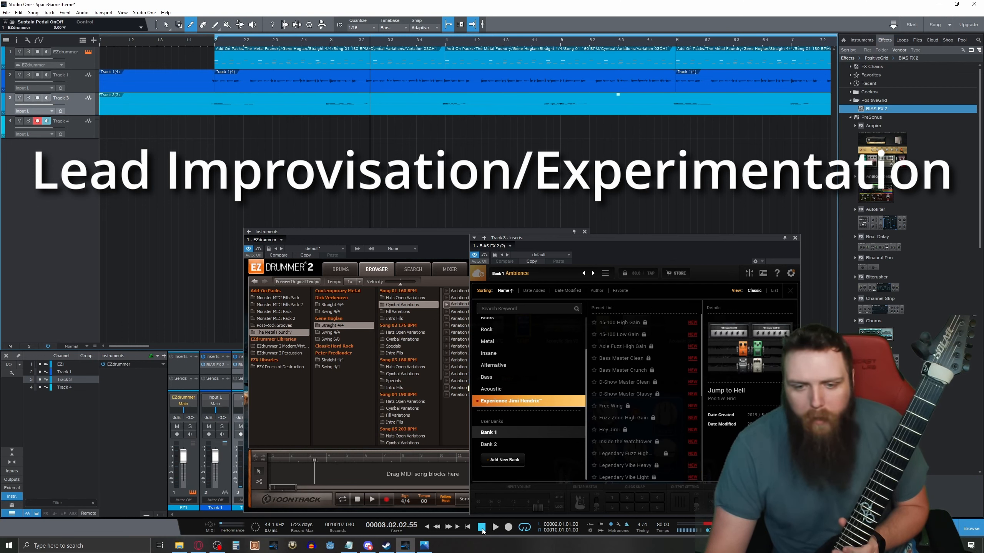
pyautogui.click(468, 527)
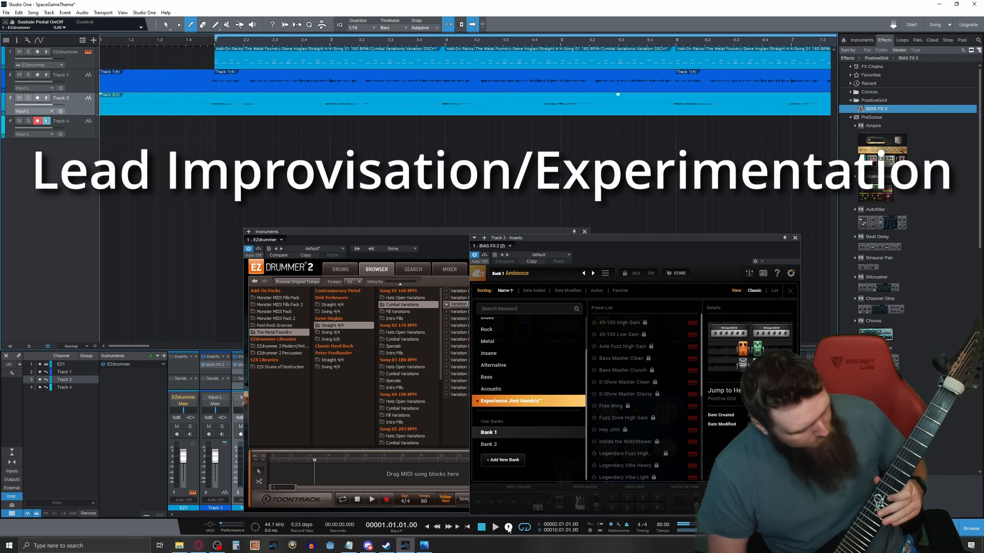
pyautogui.click(508, 528)
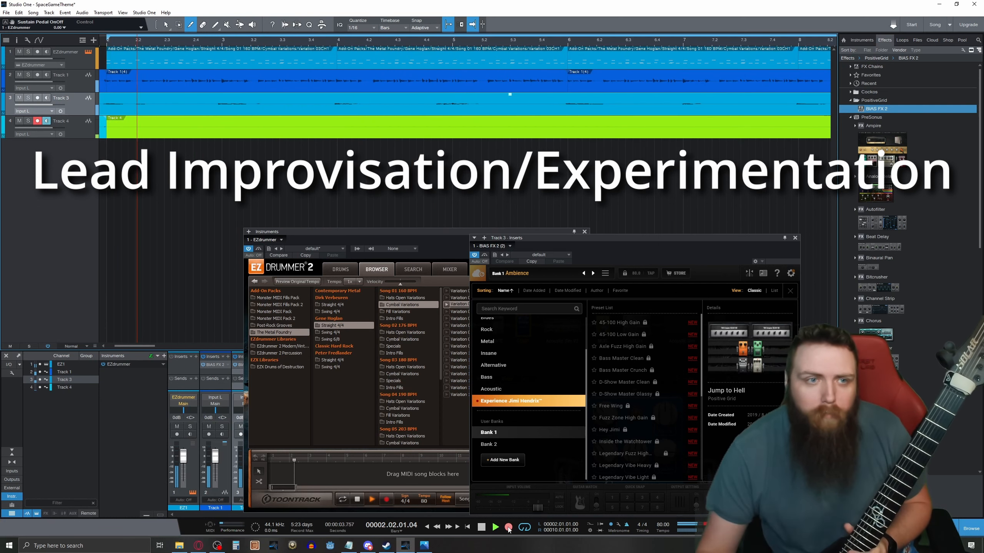
pyautogui.click(483, 528)
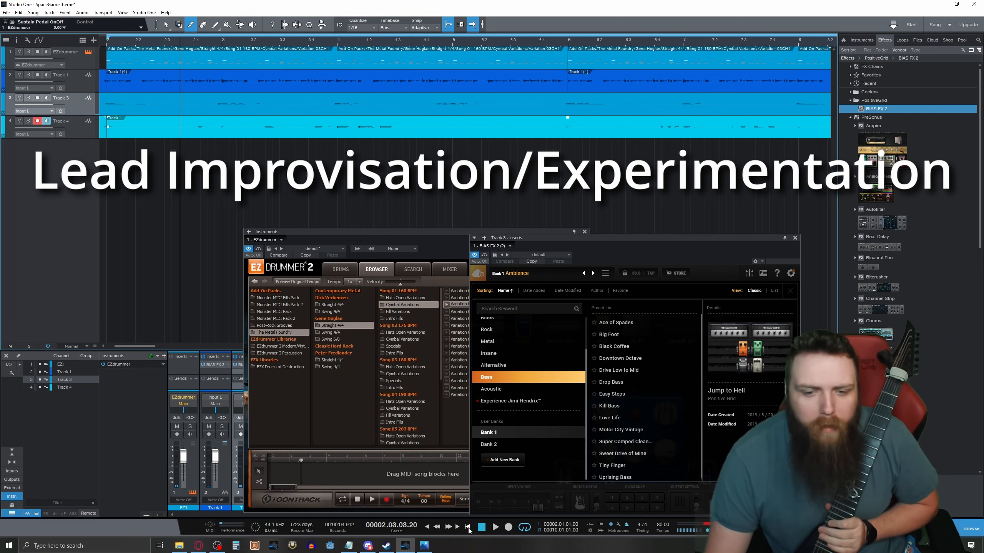
# Play back the lead take from the song start and delete its clip from Track 4.
pyautogui.click(467, 528)
pyautogui.click(495, 528)
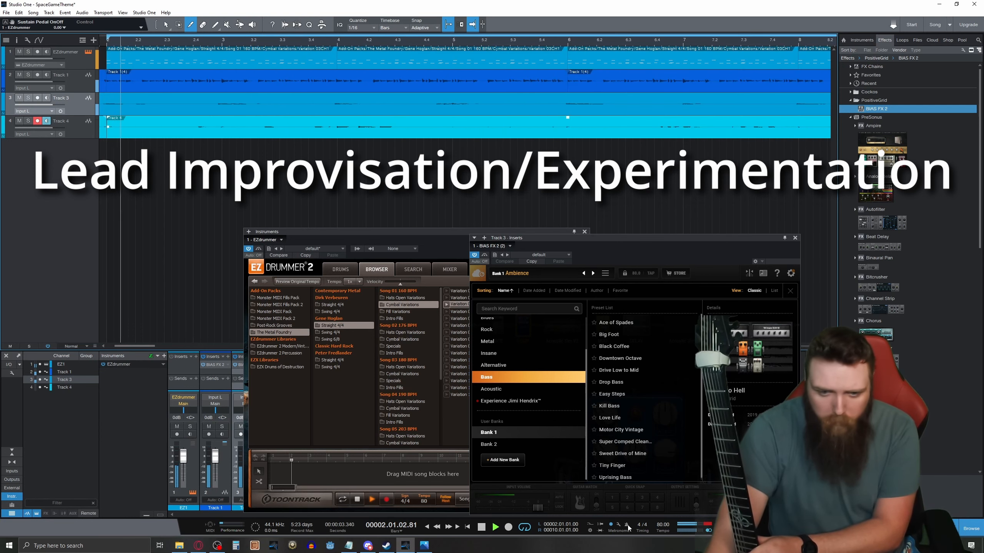
pyautogui.click(482, 528)
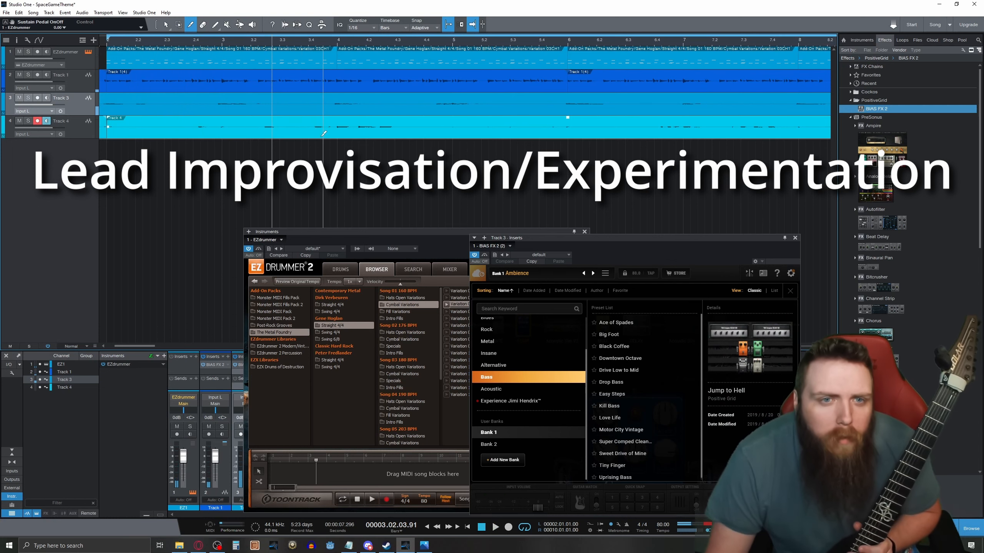
pyautogui.press('1')
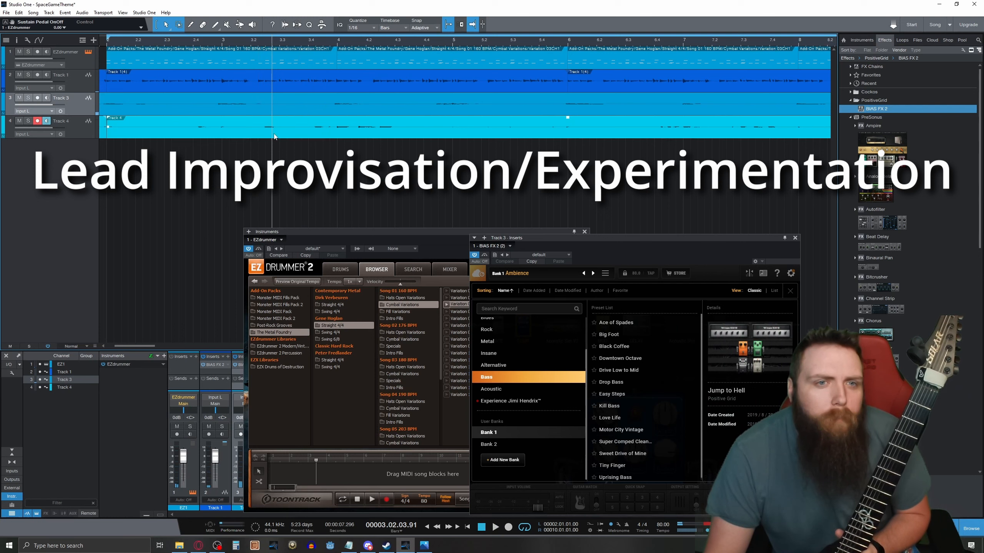
pyautogui.press('Delete')
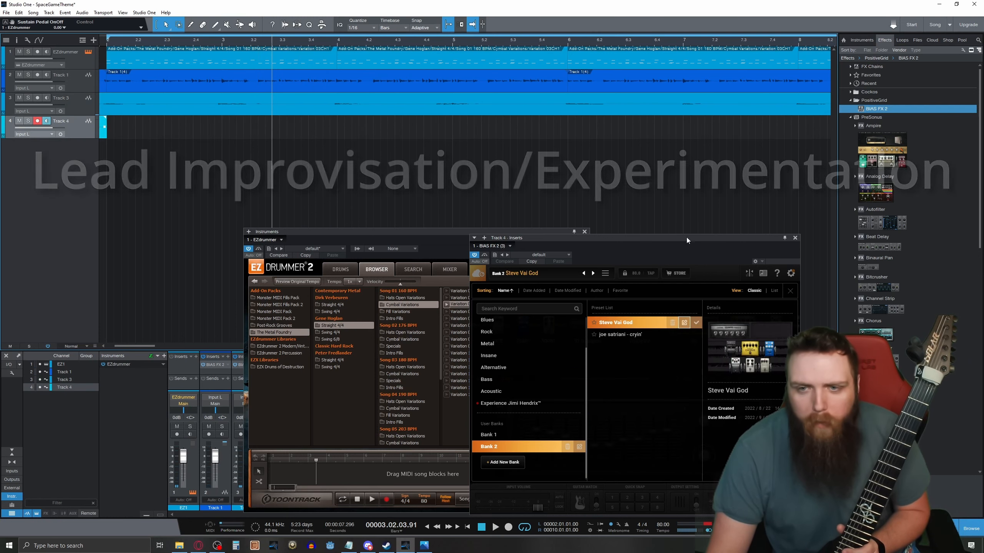
# Rename the four tracks as 01_Drums, 02_Metal_Rhythm, 03_Ambience and 04_Lead.
pyautogui.moveTo(688, 235); pyautogui.dragTo(707, 211)
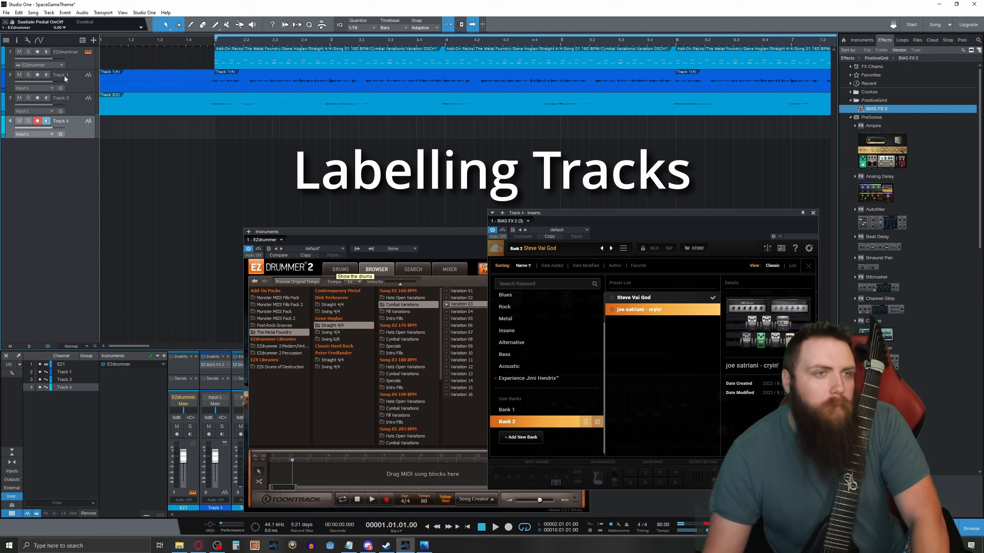
pyautogui.doubleClick(64, 75)
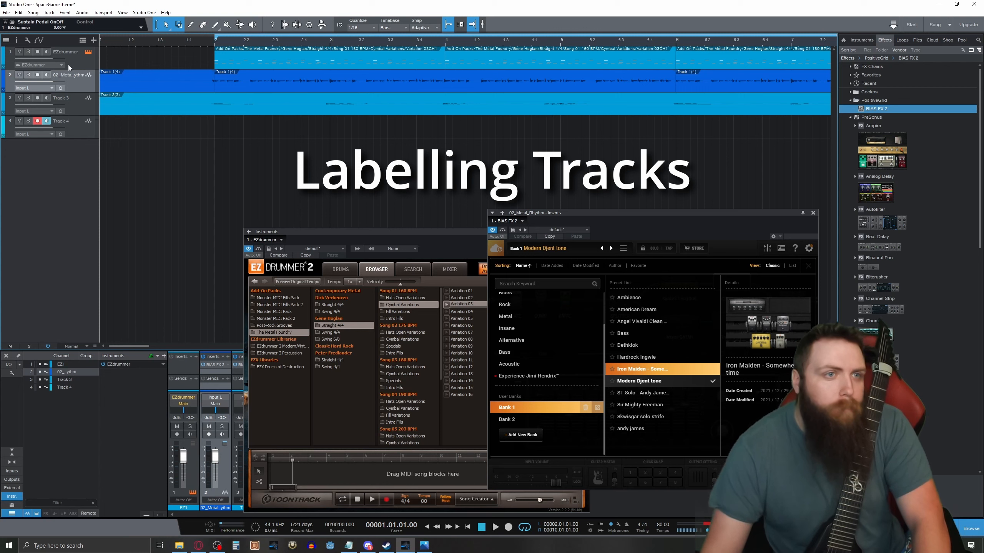
pyautogui.click(69, 52)
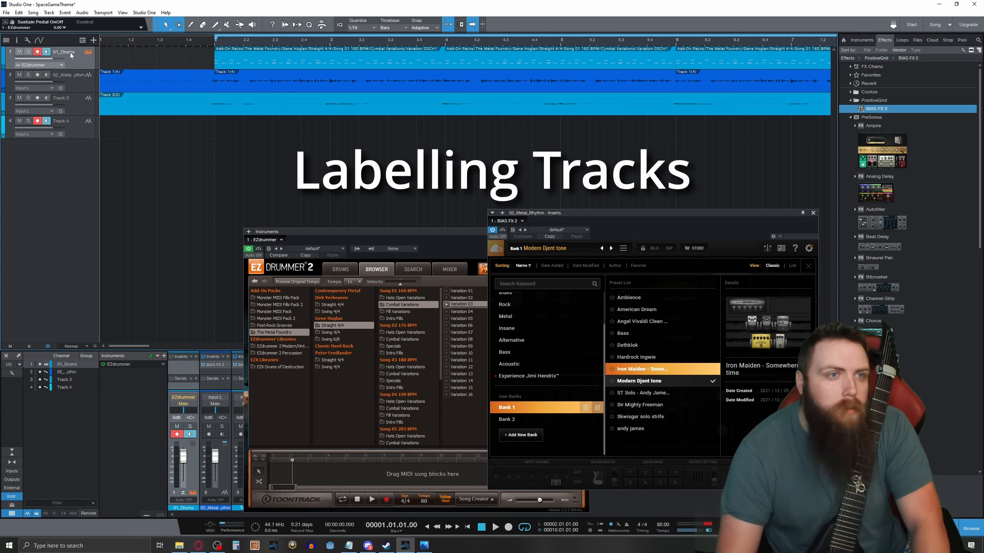
pyautogui.doubleClick(61, 98)
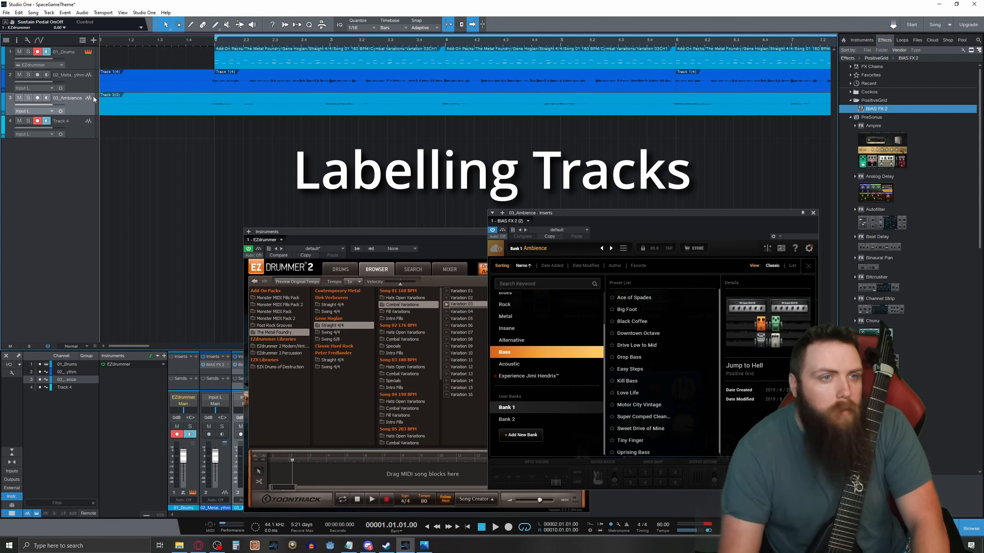
pyautogui.doubleClick(60, 121)
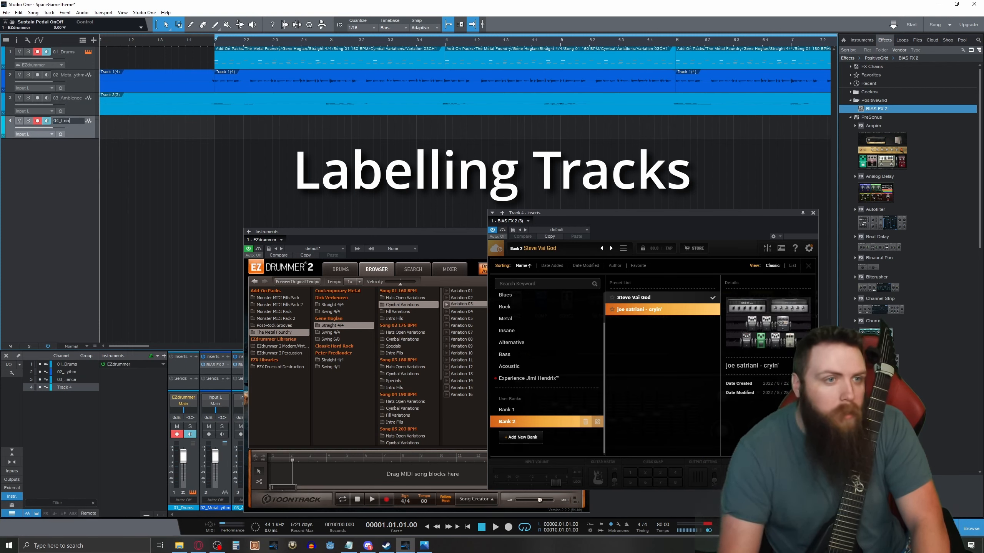
pyautogui.write('04_Lead')
pyautogui.press('Return')
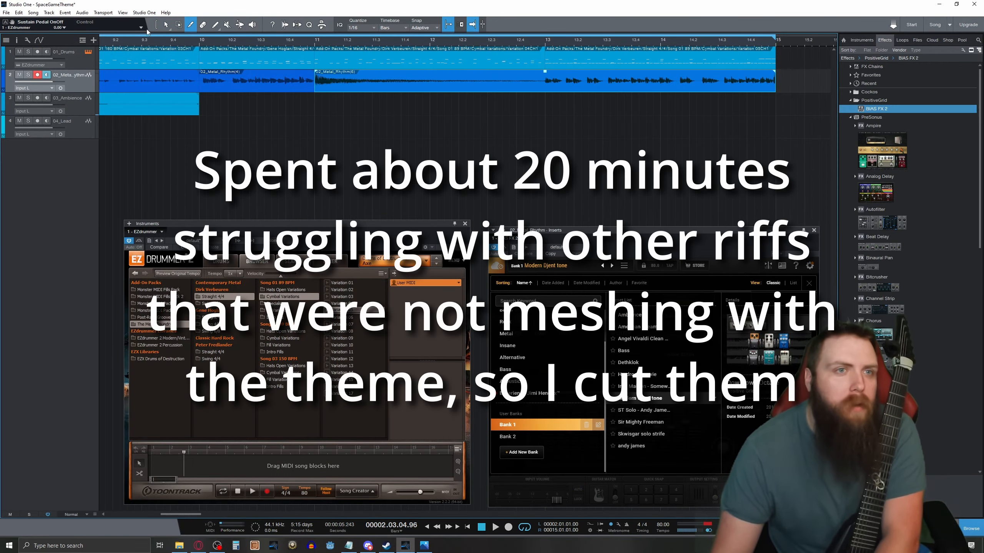
# Delete all drum and metal rhythm clips after bar 10.
pyautogui.click(166, 25)
pyautogui.moveTo(675, 120); pyautogui.dragTo(232, 69)
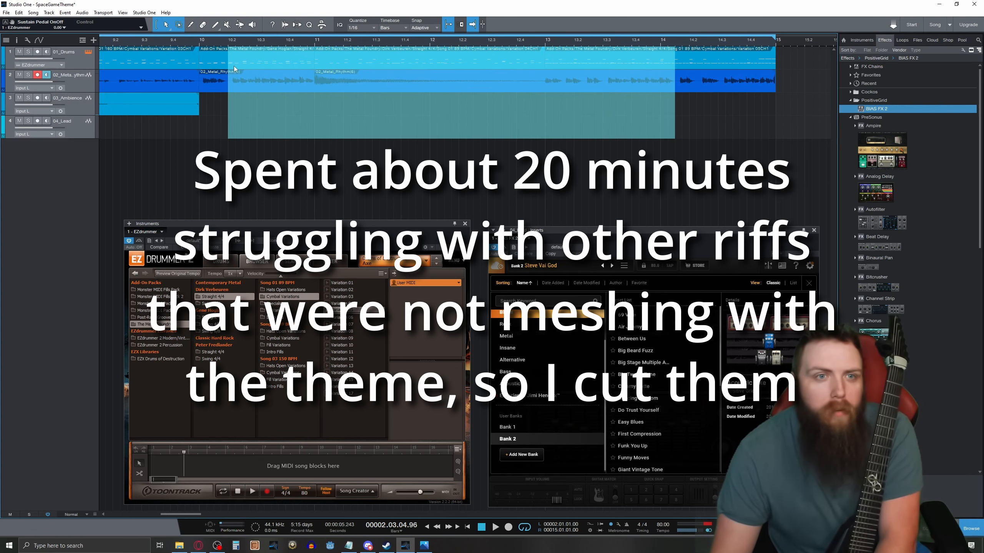
pyautogui.moveTo(739, 112); pyautogui.dragTo(229, 48)
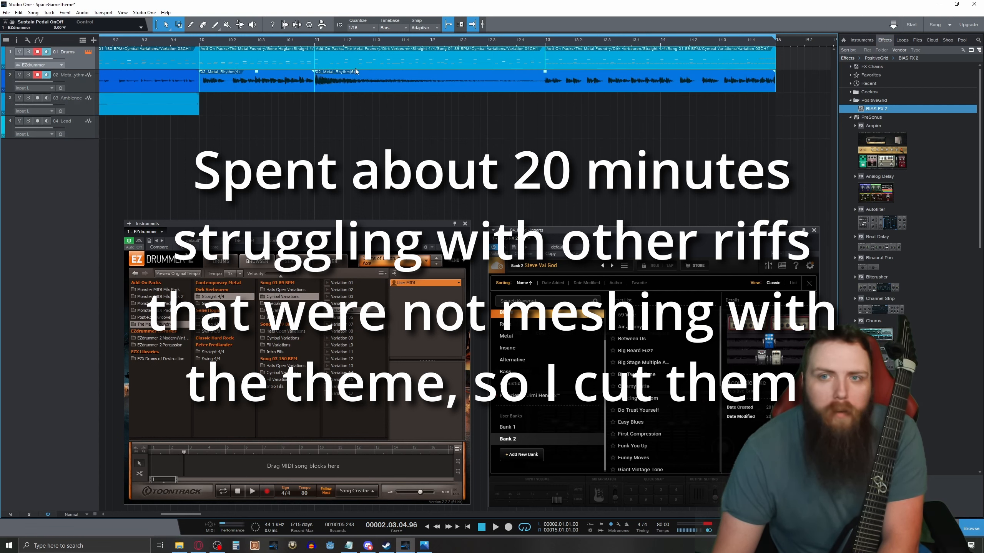
pyautogui.press('Delete')
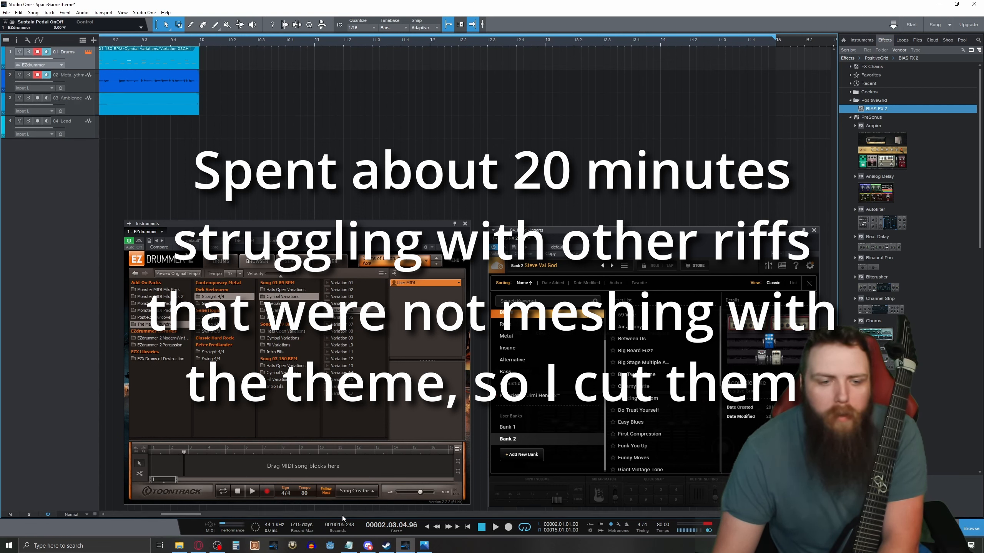
pyautogui.moveTo(192, 514); pyautogui.dragTo(170, 515)
pyautogui.click(620, 349)
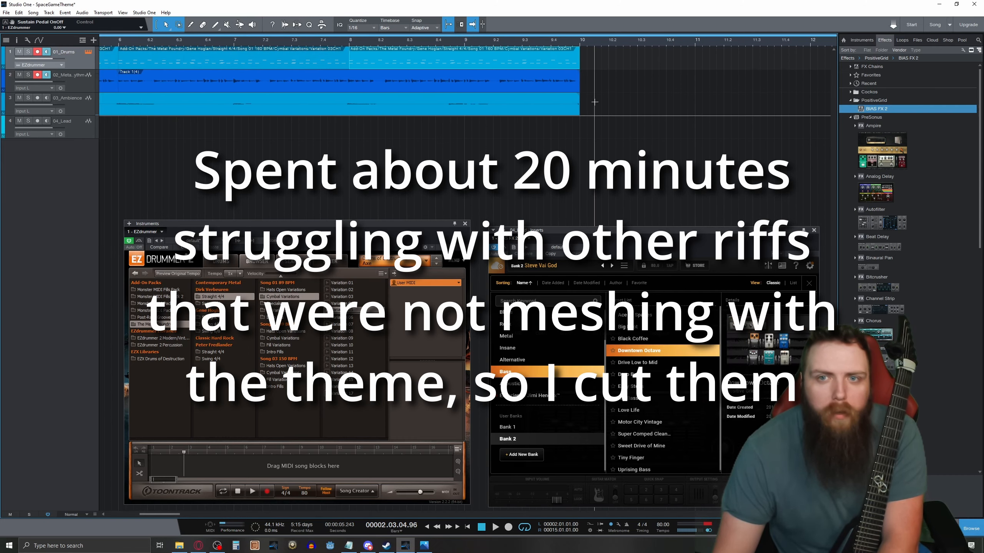
# Copy the drum, metal rhythm and ambience clips between bars 2 and 10 and paste them at bar 10.
pyautogui.moveTo(600, 136); pyautogui.dragTo(120, 95)
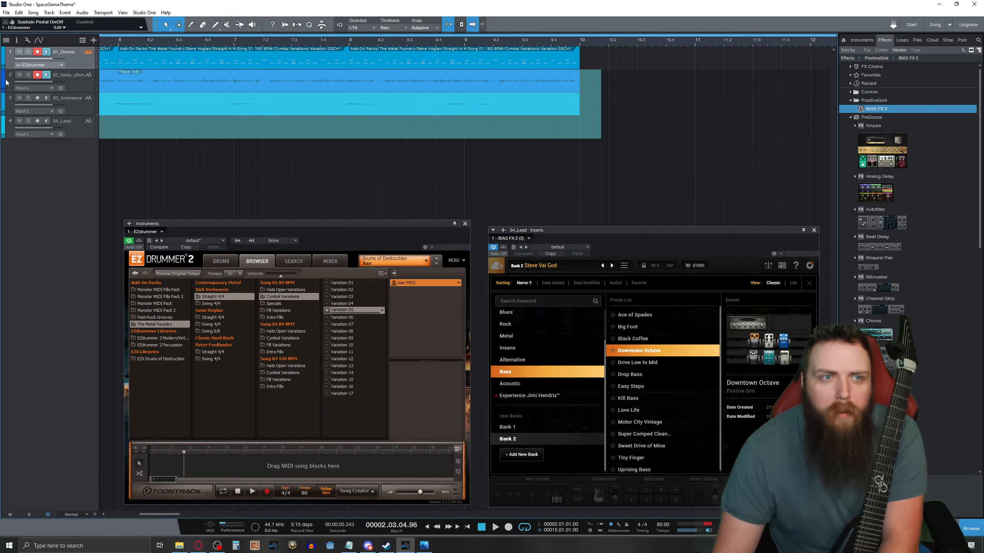
pyautogui.moveTo(6, 82); pyautogui.dragTo(122, 113)
pyautogui.moveTo(210, 103); pyautogui.dragTo(217, 57)
pyautogui.click(190, 25)
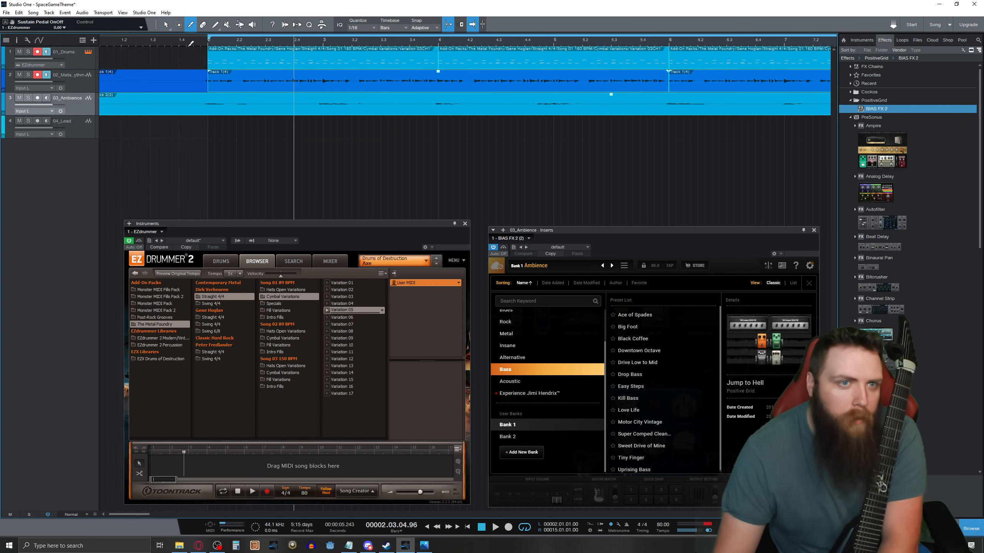
pyautogui.click(166, 25)
pyautogui.moveTo(216, 138); pyautogui.dragTo(730, 67)
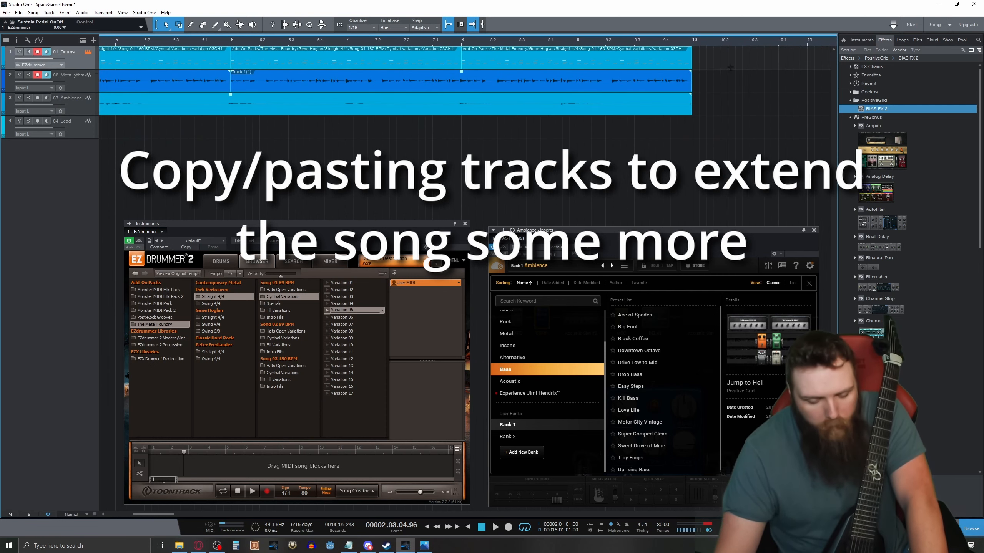
pyautogui.click(694, 47)
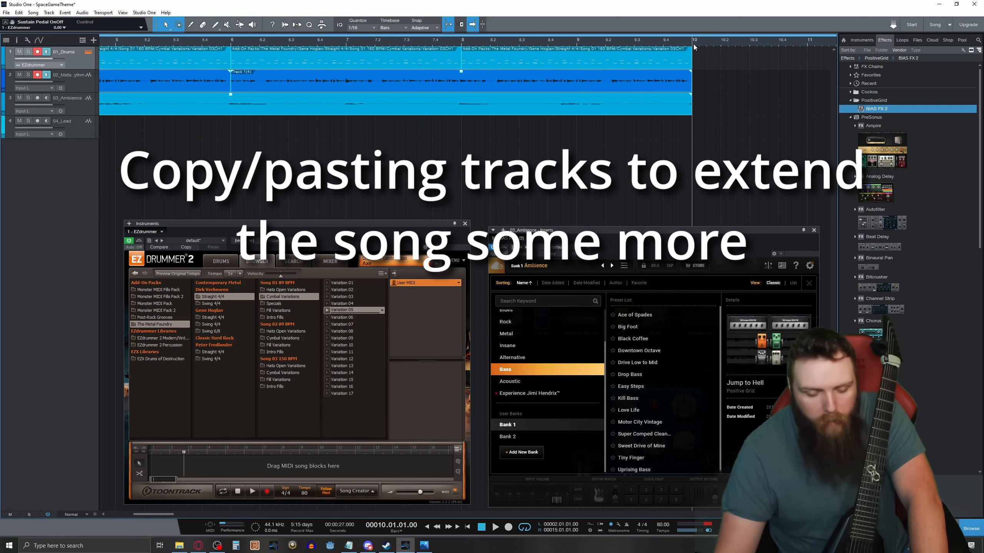
pyautogui.hotkey('ctrl', 'v')
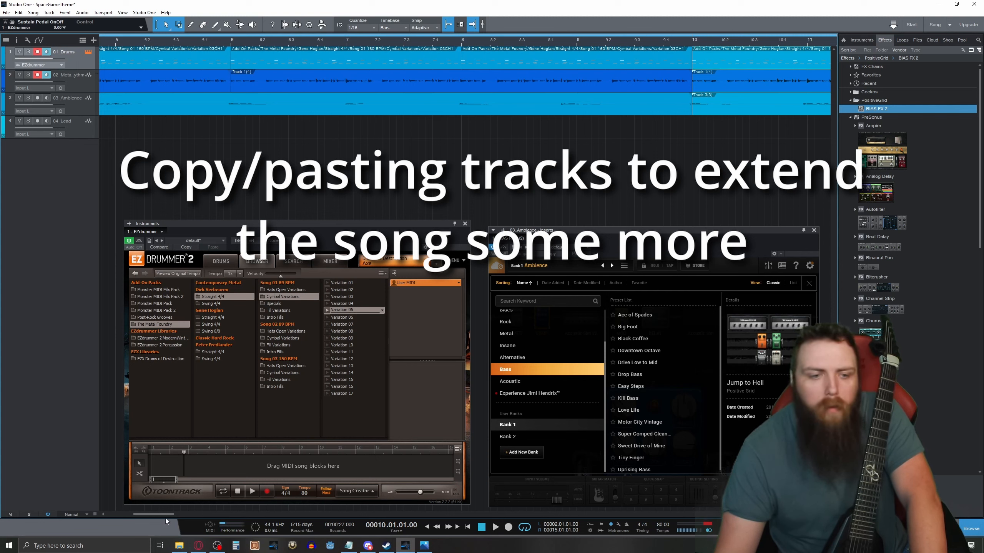
# Paste the copied drum, metal rhythm and ambience section again at bar 18.
pyautogui.moveTo(163, 515); pyautogui.dragTo(229, 511)
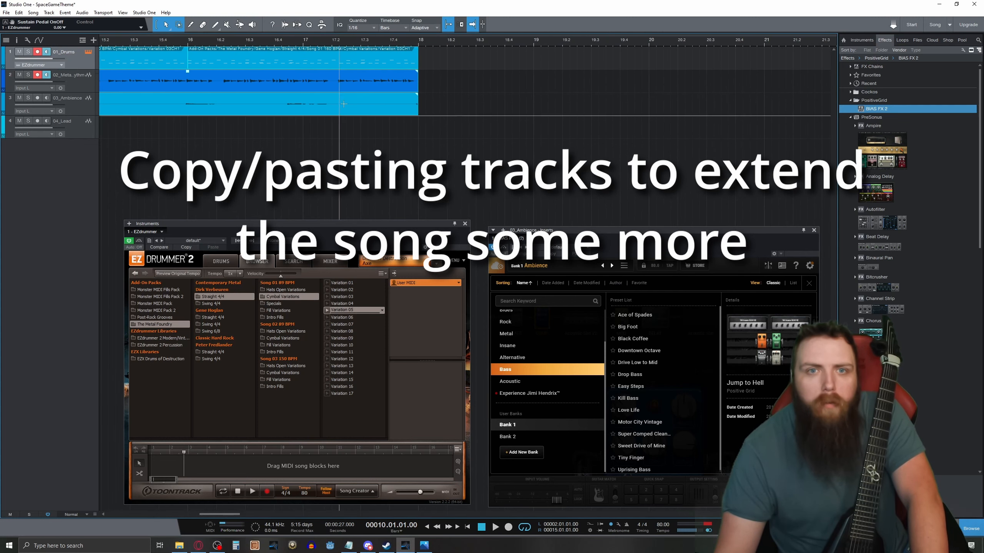
pyautogui.click(419, 43)
pyautogui.hotkey('ctrl', 'v')
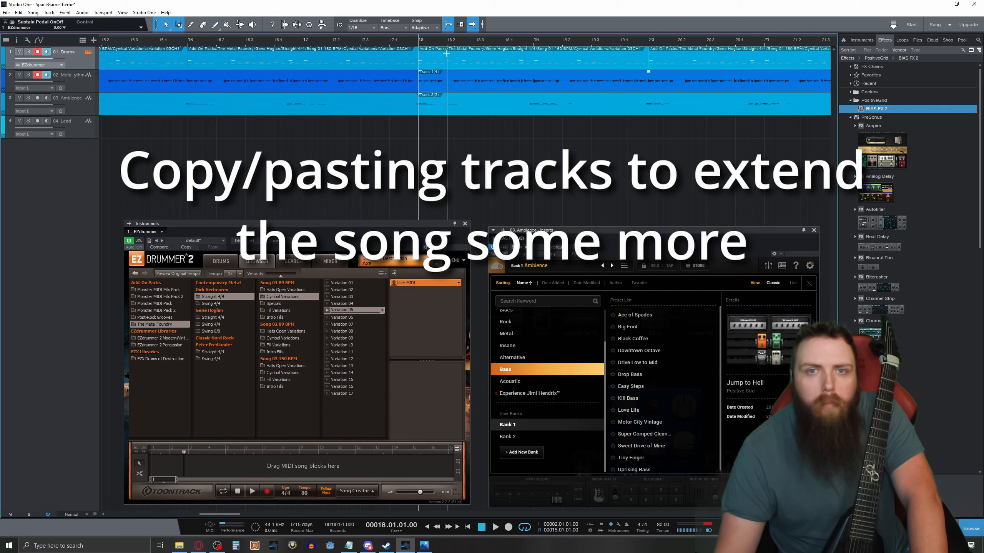
# Disarm recording on 02_Metal_Rhythm and 01_Drums and arm the 04_Lead track.
pyautogui.moveTo(218, 512); pyautogui.dragTo(109, 515)
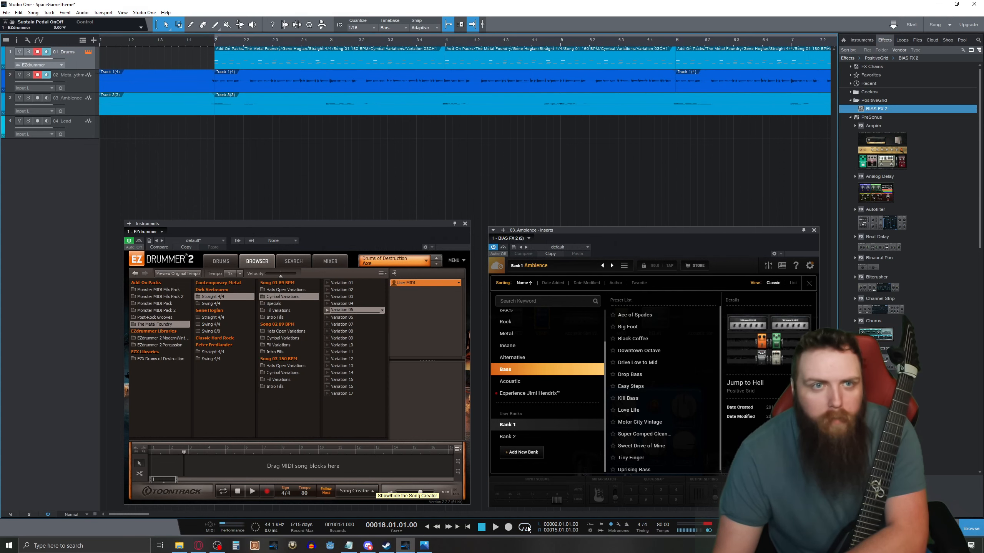
pyautogui.click(37, 75)
pyautogui.click(37, 51)
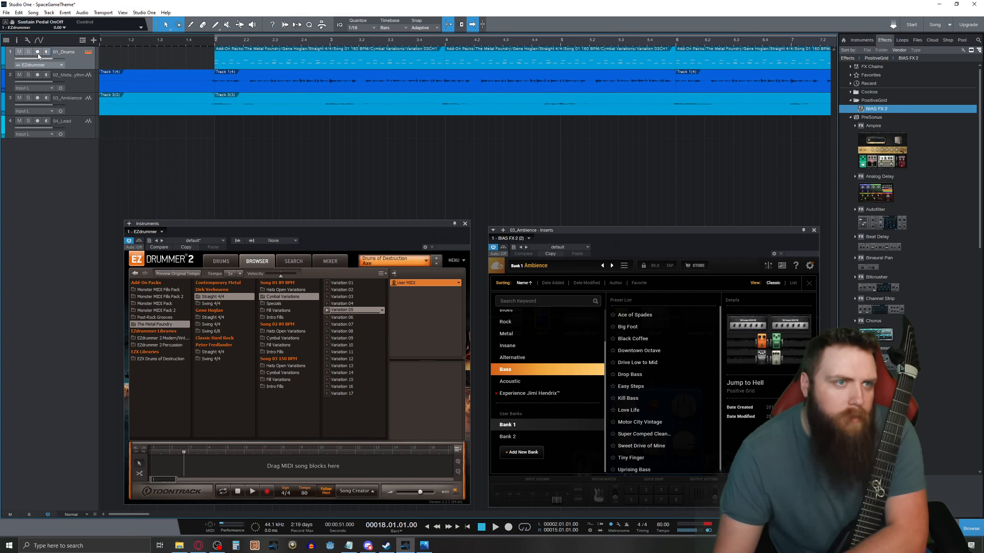
pyautogui.click(37, 121)
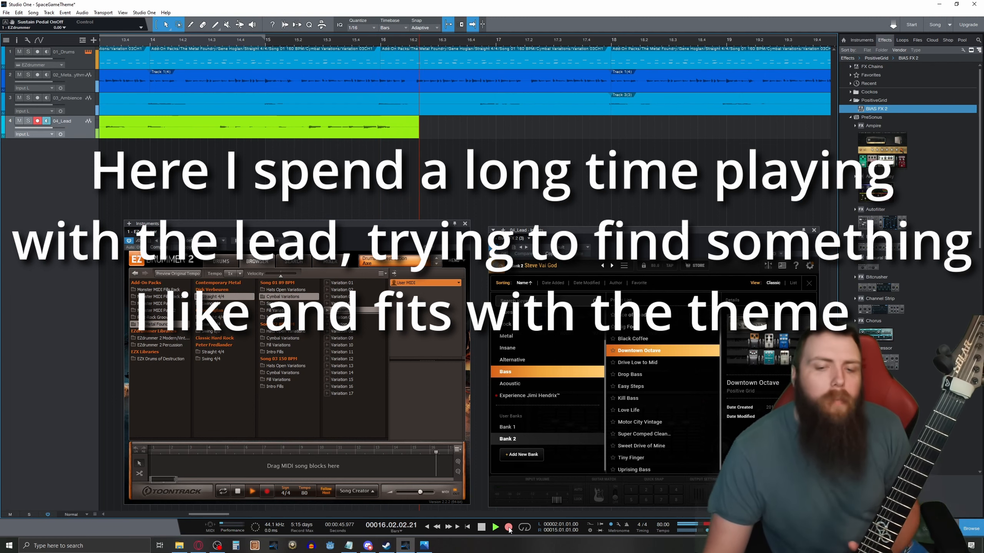
# End the lead take at about bar 16 and delete its clip from 04_Lead.
pyautogui.click(482, 529)
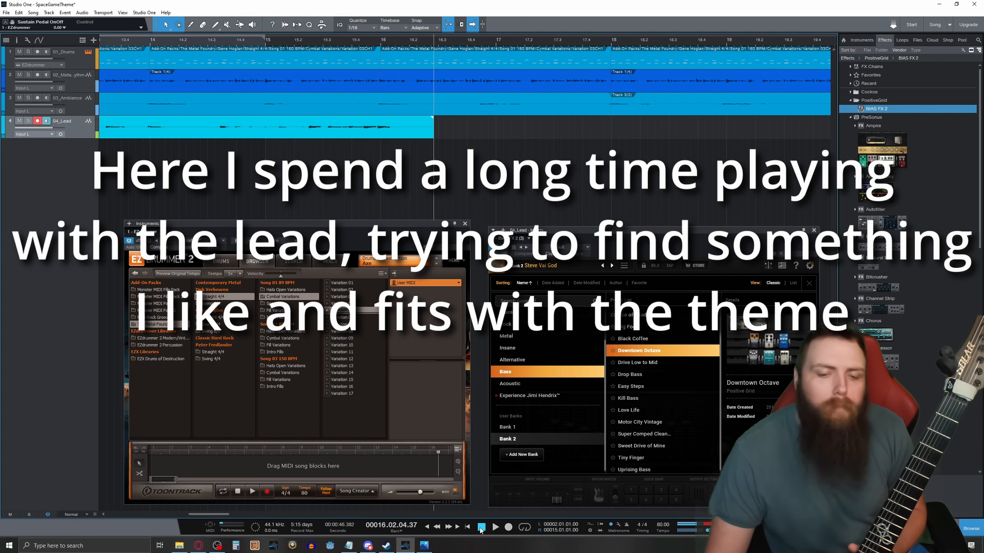
pyautogui.click(468, 529)
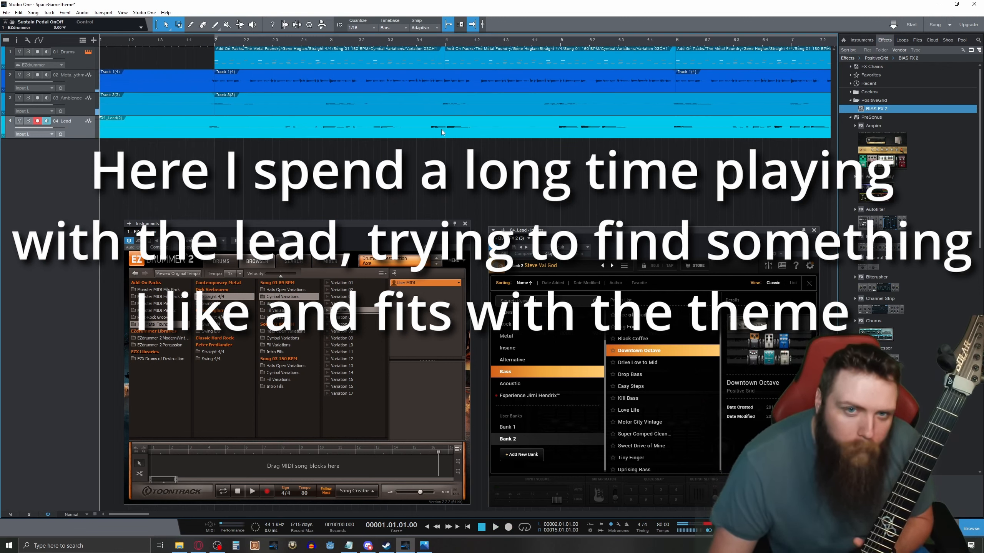
pyautogui.press('Delete')
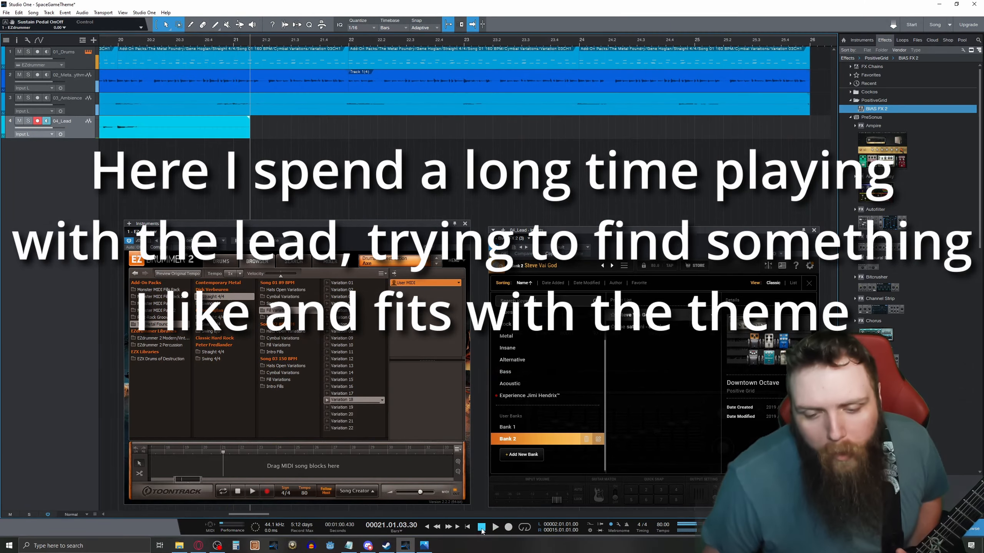
# Stop the lead take at about bar 21, undo it, and delete the remaining recorded clip from 04_Lead.
pyautogui.click(482, 529)
pyautogui.click(468, 528)
pyautogui.hotkey('ctrl', 'z')
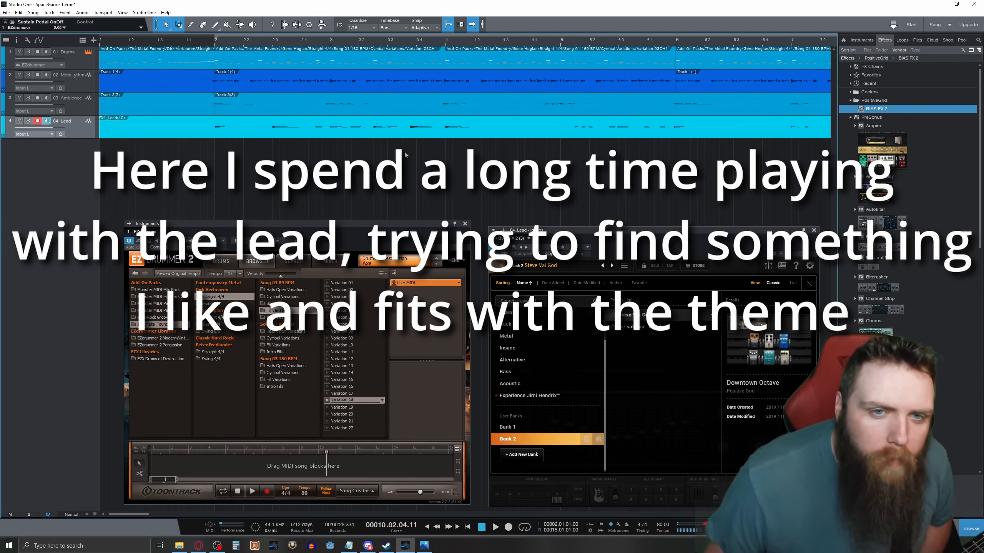
pyautogui.press('Delete')
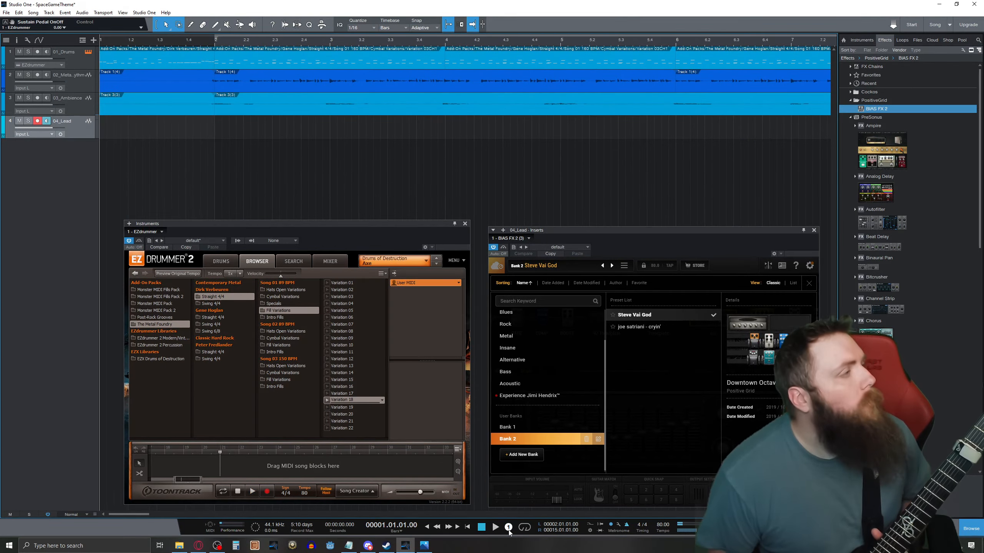
# Record a new take on 04_Lead from the song start to about bar 27 and play it back.
pyautogui.click(509, 531)
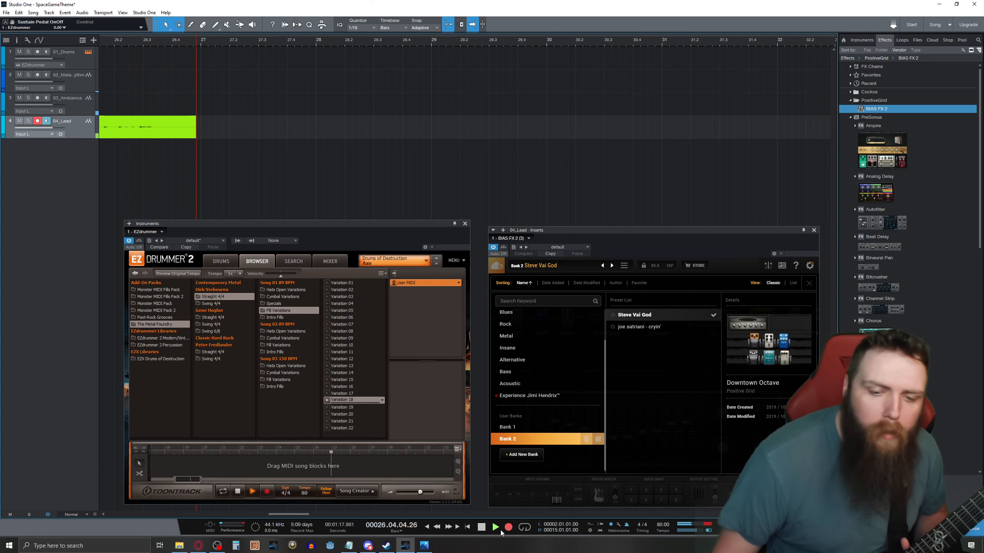
pyautogui.click(481, 528)
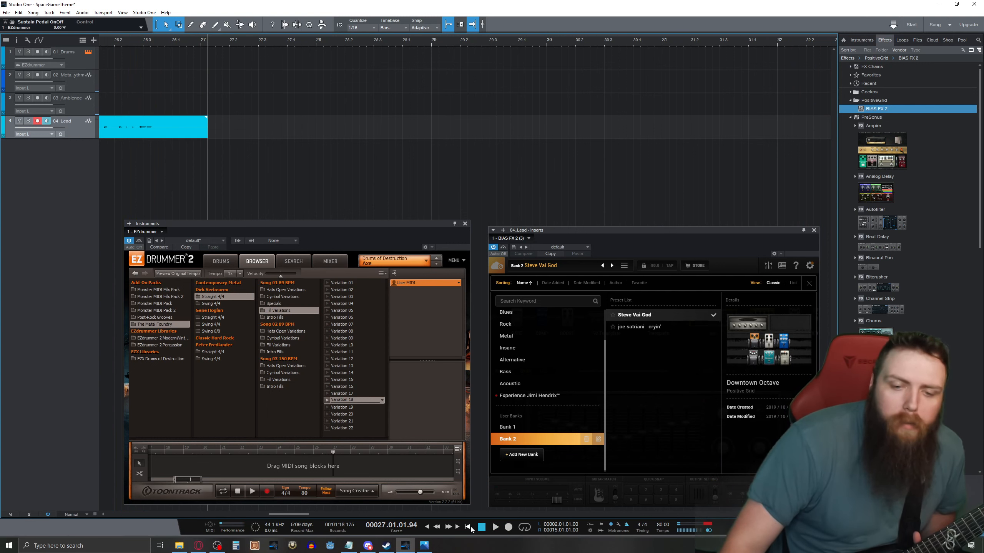
pyautogui.click(477, 530)
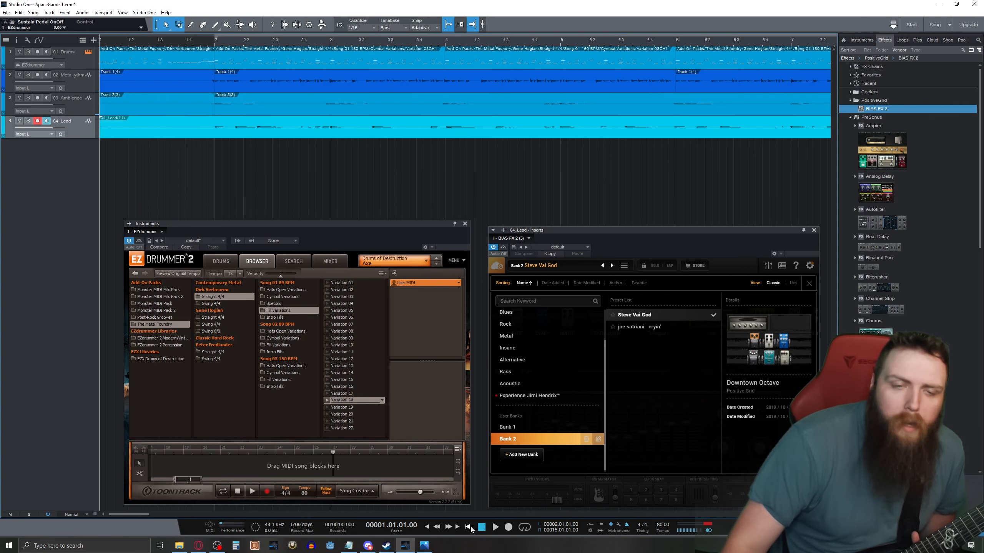
pyautogui.click(495, 528)
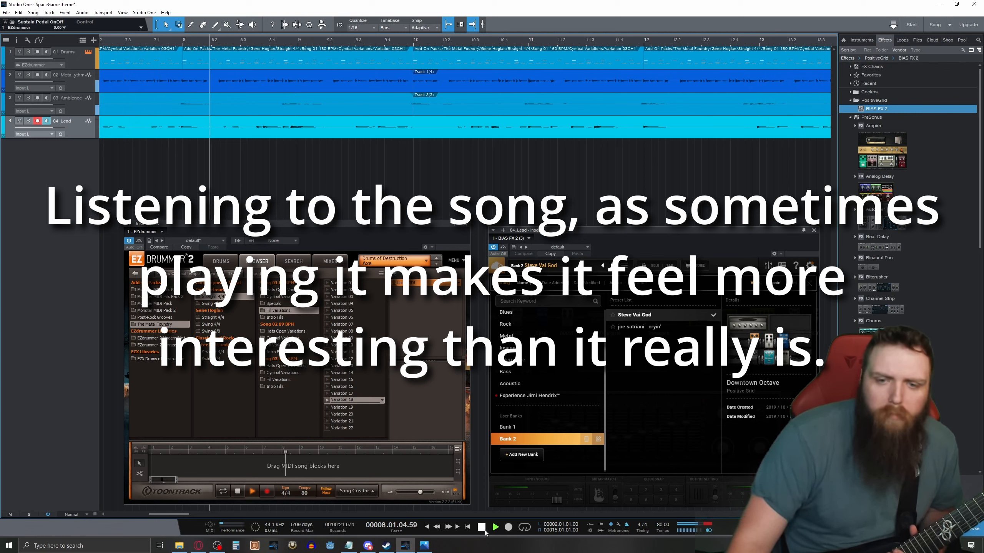
pyautogui.click(485, 532)
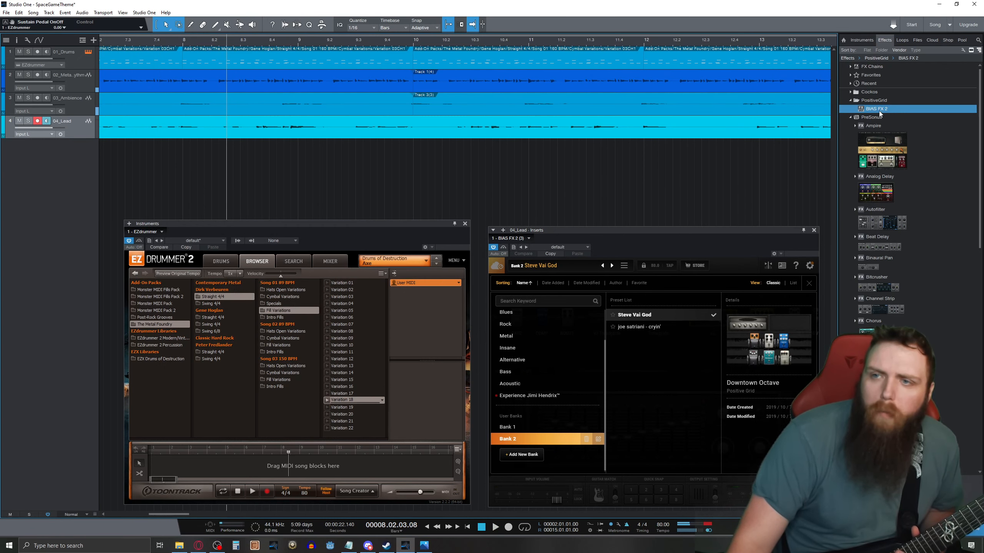
# Add a fifth track with BIAS FX 2, name it 05_Harmony, and audition it with playback from the song start.
pyautogui.moveTo(879, 111); pyautogui.dragTo(61, 161)
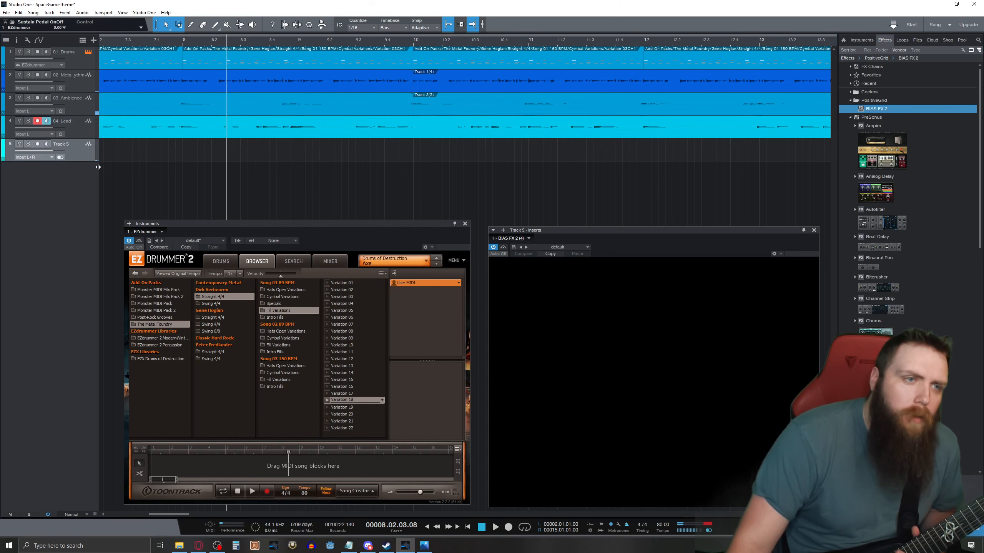
pyautogui.doubleClick(67, 145)
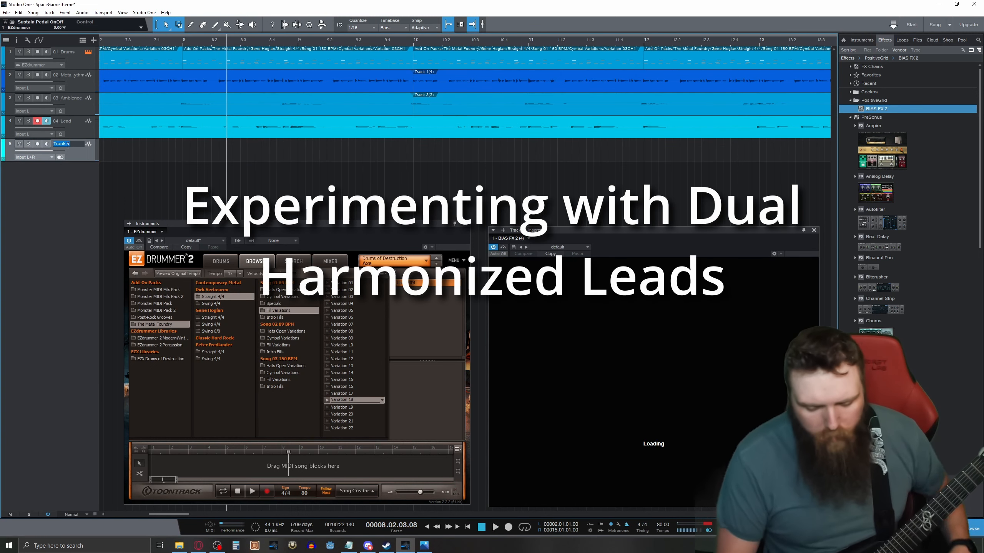
pyautogui.write('05_Harmony')
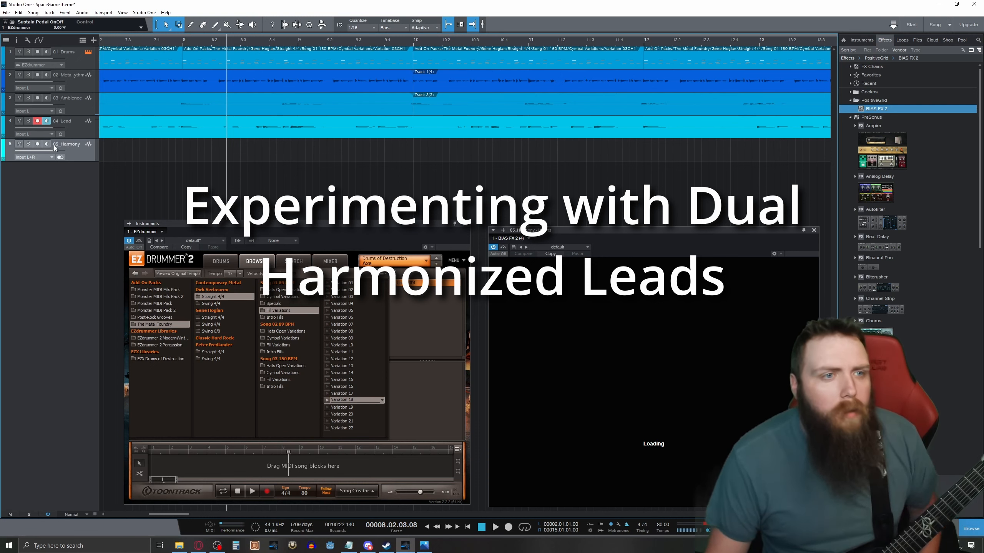
pyautogui.click(468, 528)
pyautogui.click(496, 527)
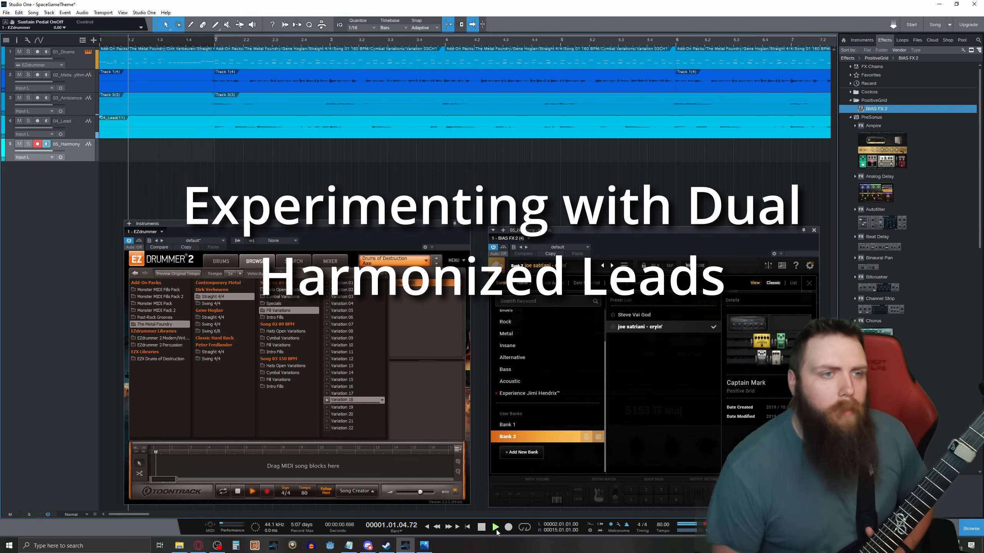
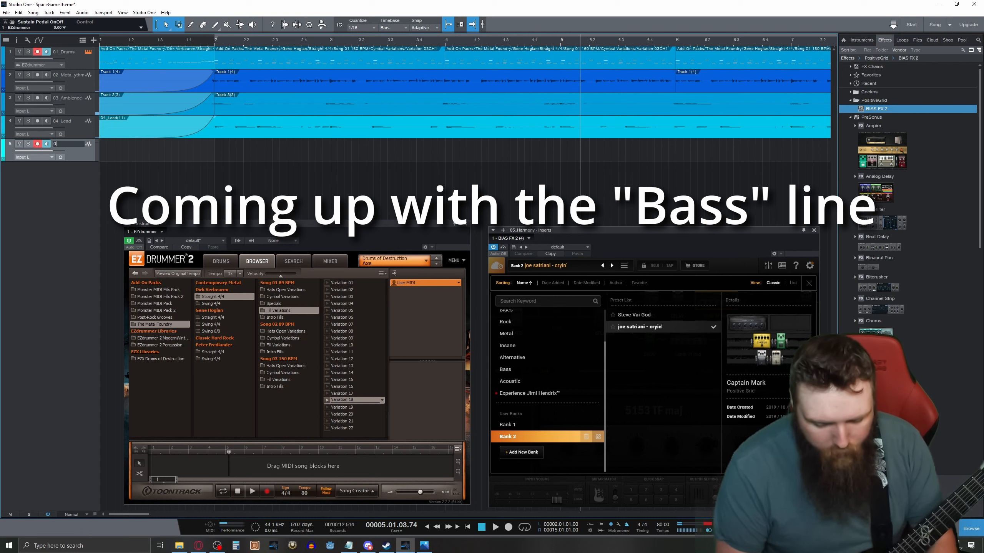
# Rename the harmony track as 05_Bass and disarm recording on 01_Drums.
pyautogui.write('Bass')
pyautogui.press('Return')
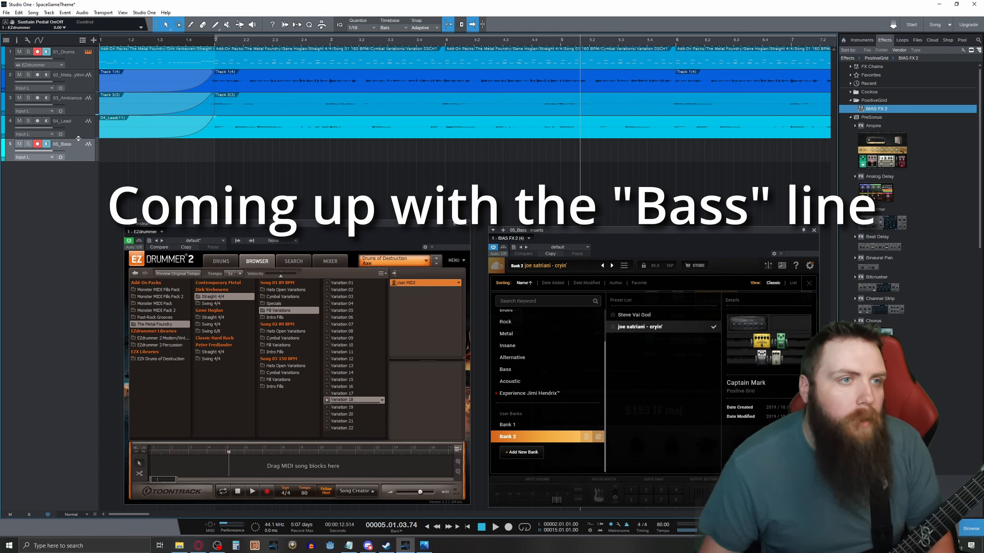
pyautogui.click(38, 51)
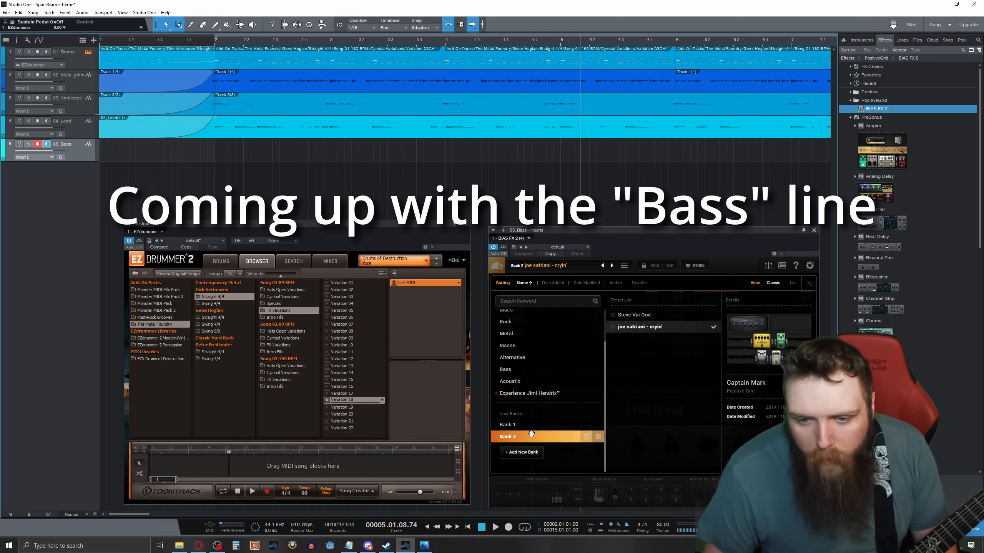
# Load the Bass preset from Bank 1 on the 05_Bass track and highlight the Iron Maiden preset.
pyautogui.moveTo(529, 426)
pyautogui.click(627, 353)
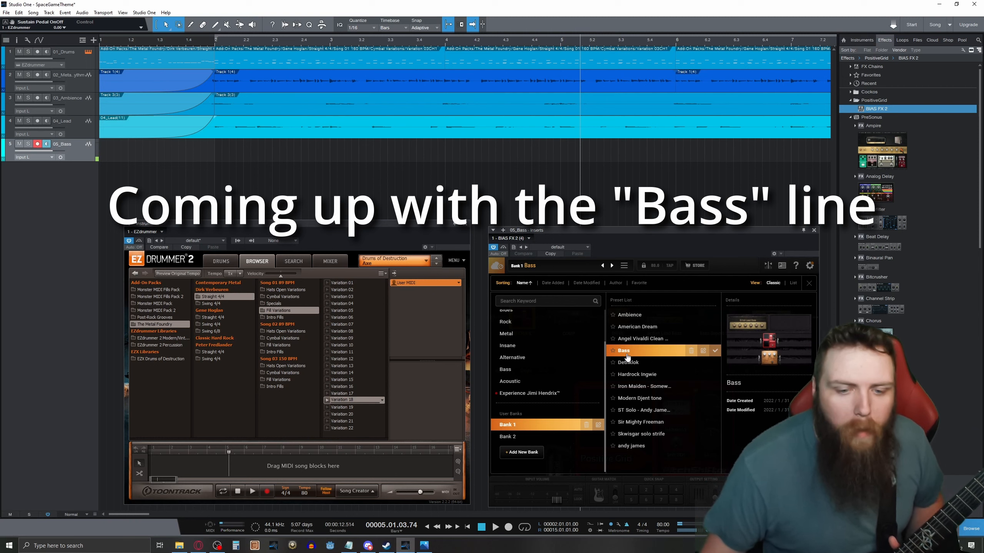
pyautogui.click(636, 386)
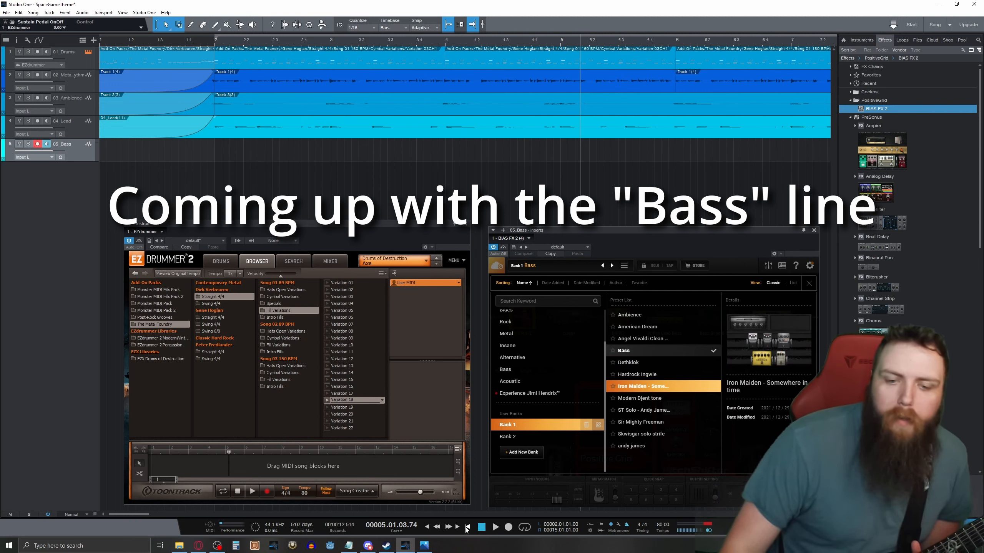
# Play the song from the start twice to rehearse a bass line, stopping at about bar 9 each time.
pyautogui.click(466, 528)
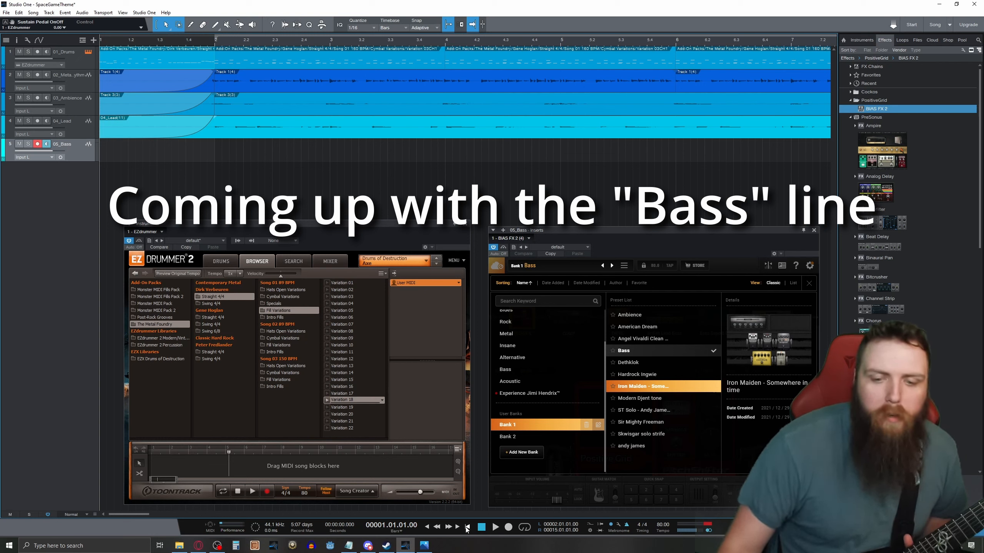
pyautogui.click(495, 528)
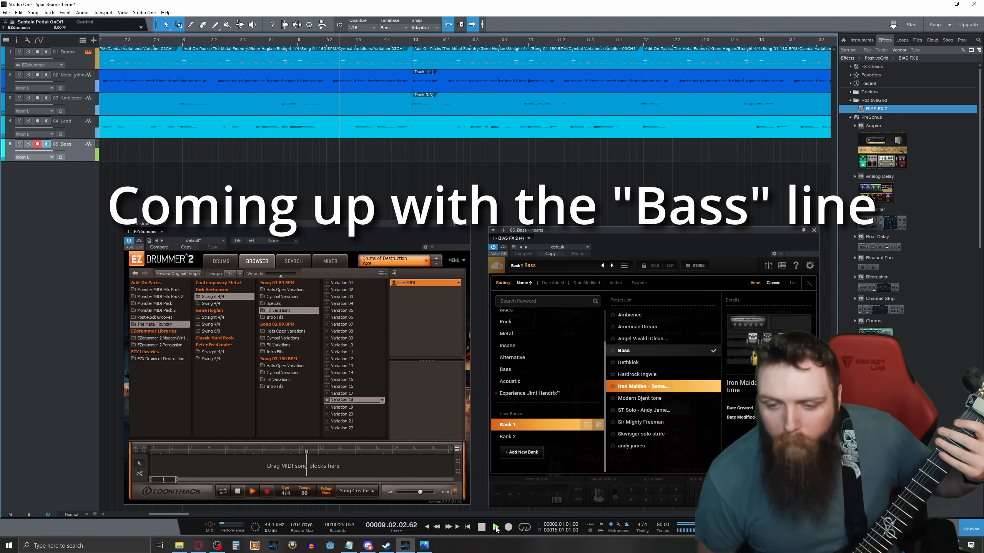
pyautogui.click(481, 528)
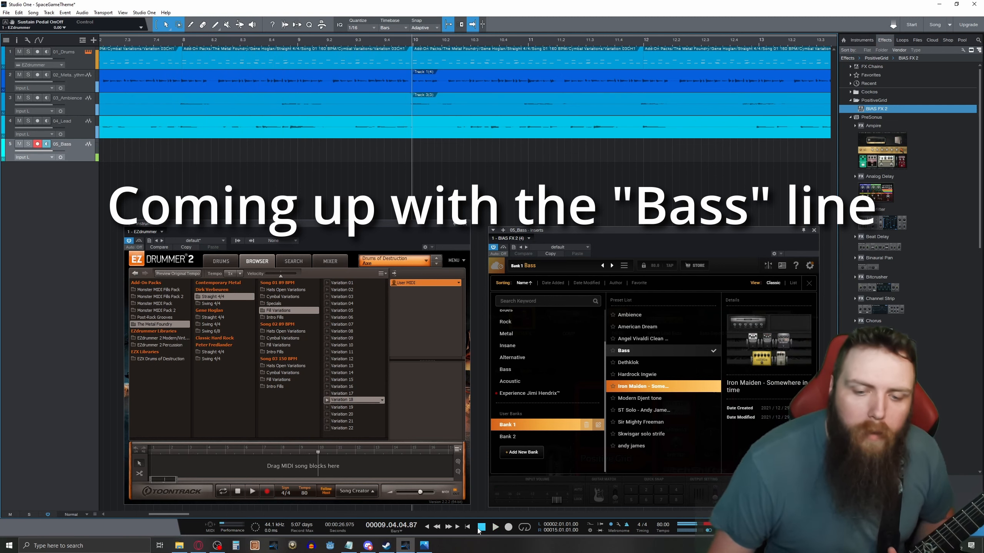
pyautogui.click(481, 527)
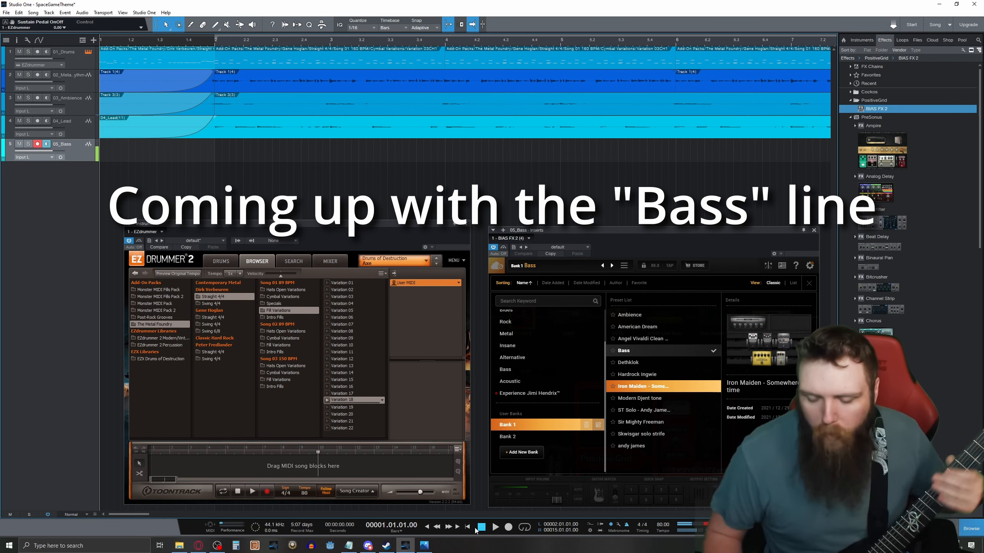
pyautogui.click(494, 530)
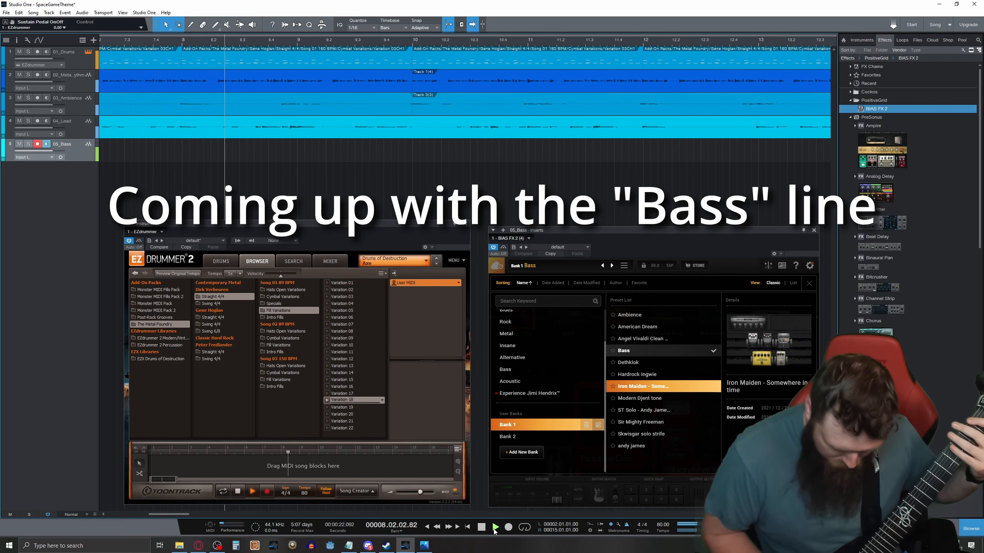
pyautogui.click(482, 528)
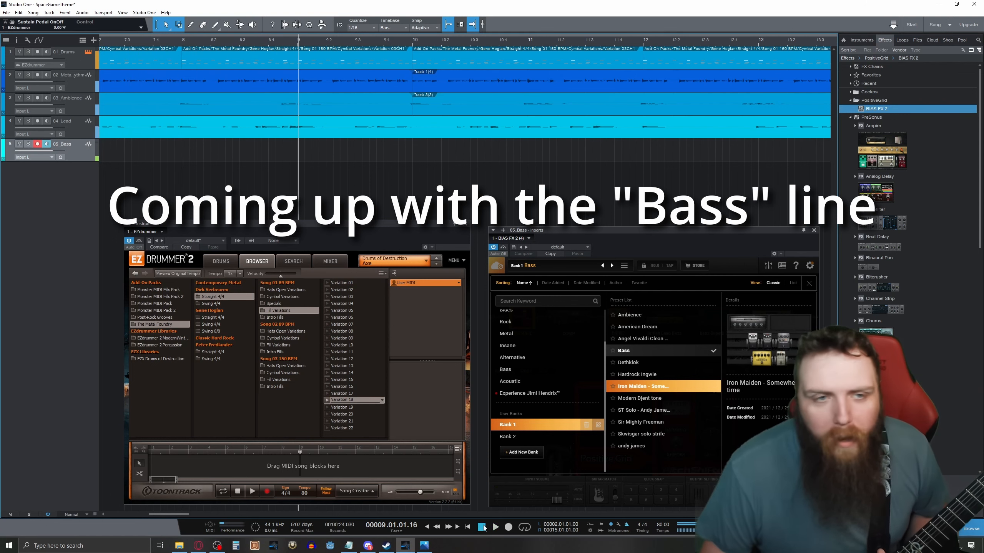
# Record a bass take on 05_Bass from the song start, stopping at about bar 6.
pyautogui.click(467, 528)
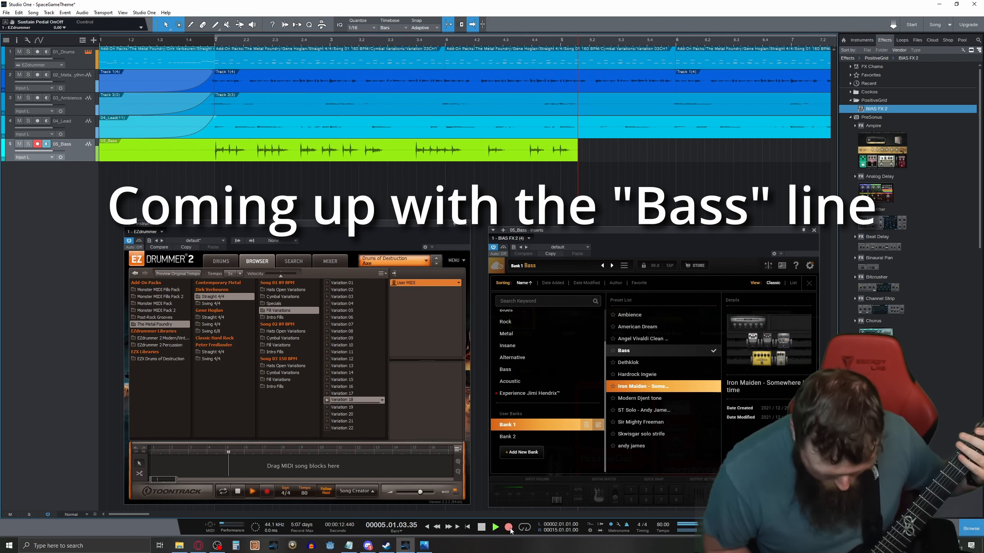
pyautogui.press('space')
pyautogui.click(529, 393)
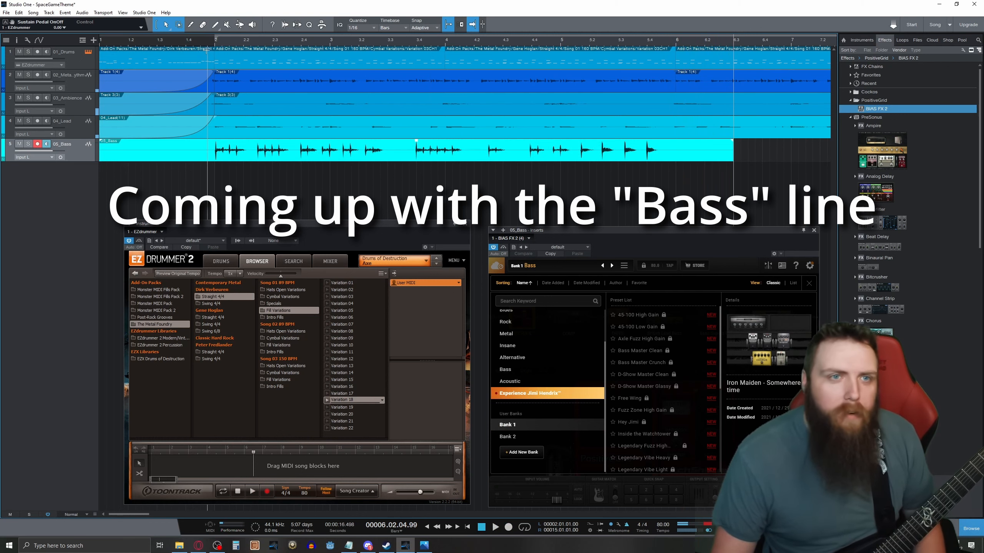
# Solo 05_Bass to hear the recorded take from just before bar 2, and delete the take.
pyautogui.click(200, 40)
pyautogui.press('s')
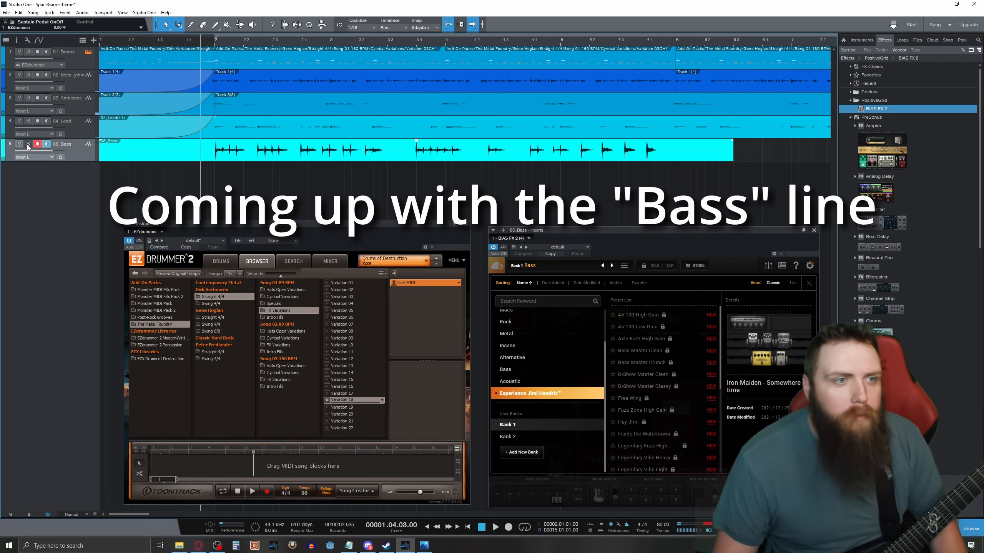
pyautogui.click(494, 527)
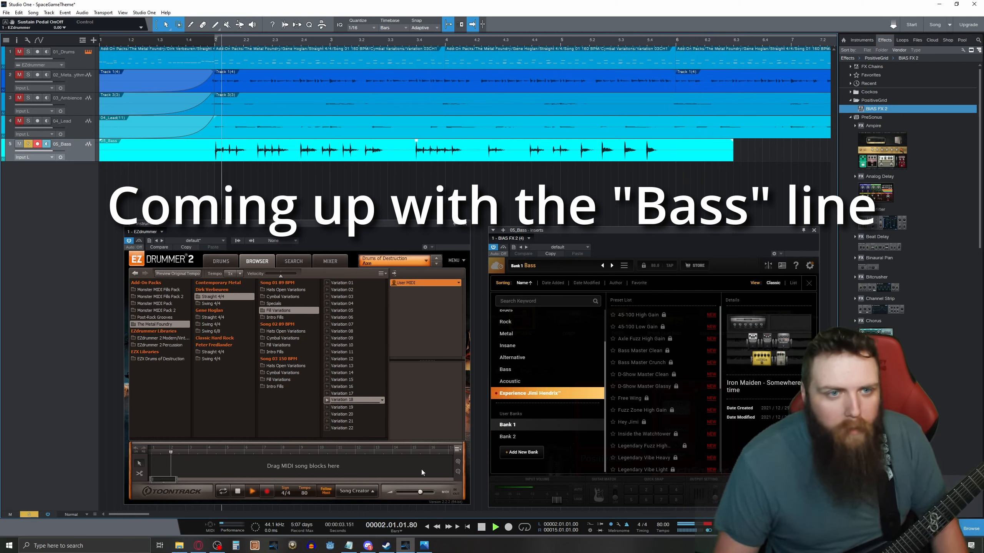
pyautogui.press('space')
pyautogui.press('s')
pyautogui.click(453, 156)
pyautogui.press('Delete')
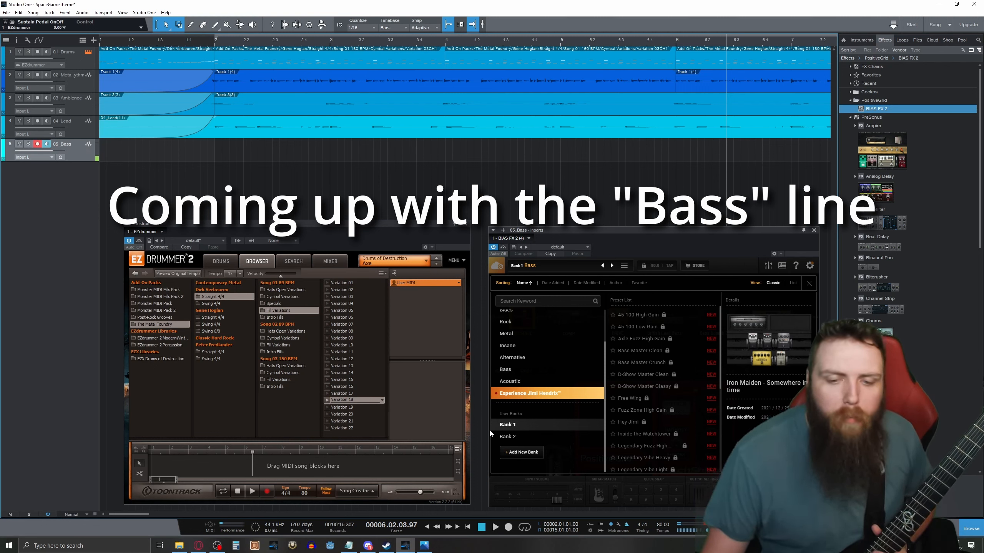
# Try recording a bass take on 05_Bass from bar 6, and undo it.
pyautogui.click(509, 528)
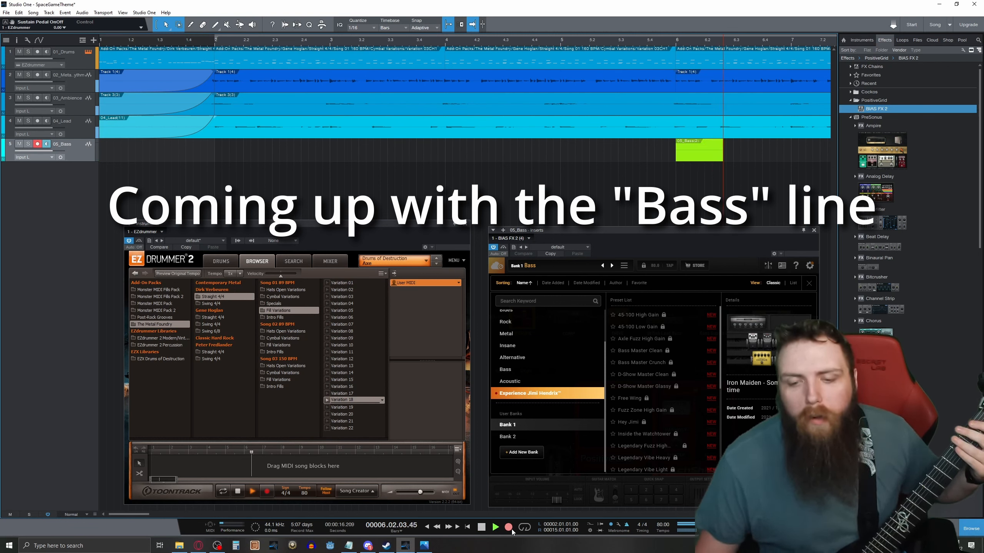
pyautogui.click(483, 527)
pyautogui.hotkey('ctrl', 'z')
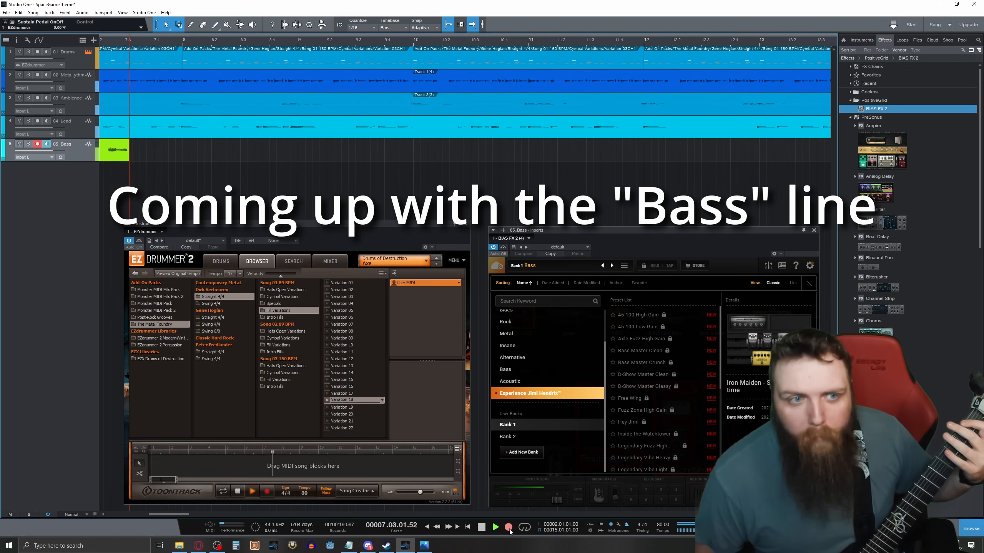
# Stop the new 05_Bass take at about bar 8, and split off and delete everything after bar 6.
pyautogui.click(482, 527)
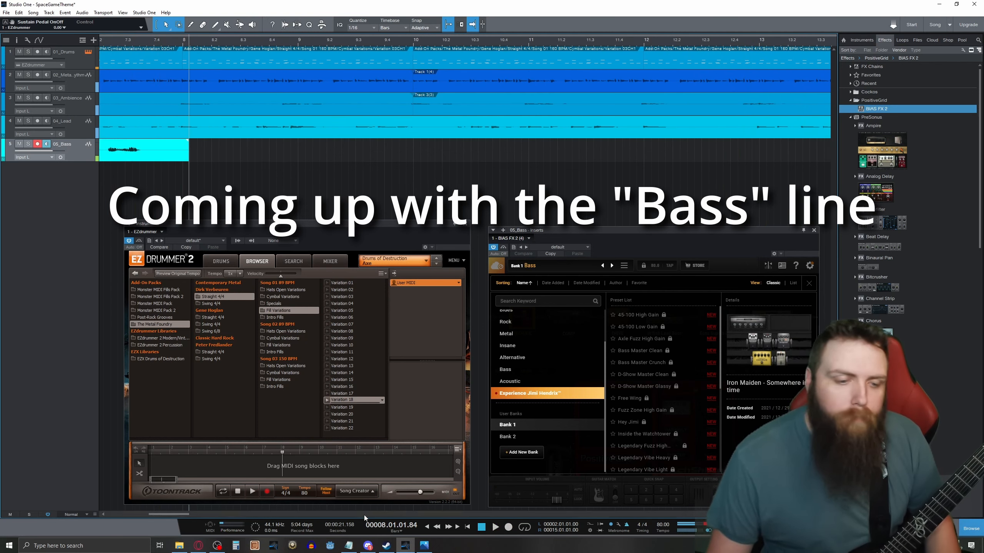
pyautogui.moveTo(185, 514); pyautogui.dragTo(158, 518)
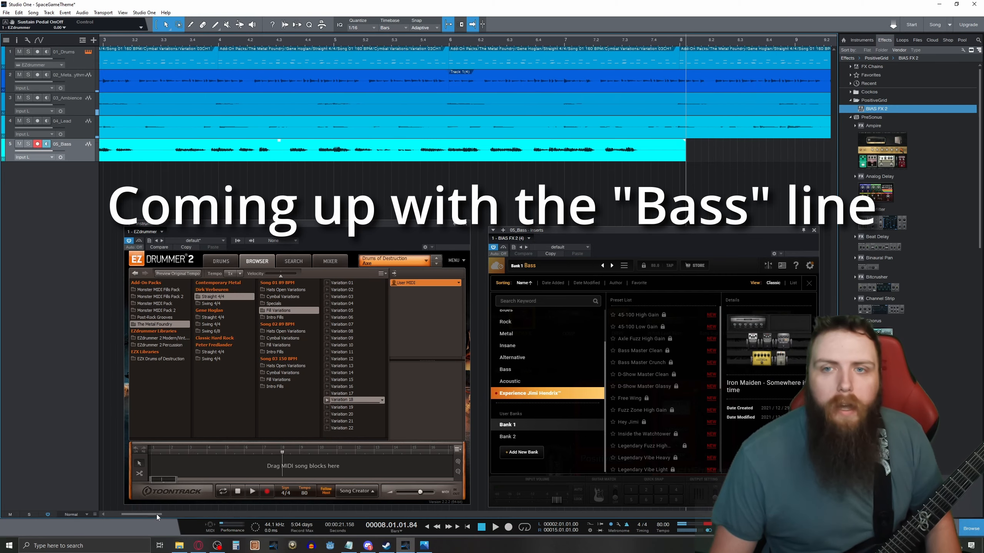
pyautogui.click(191, 25)
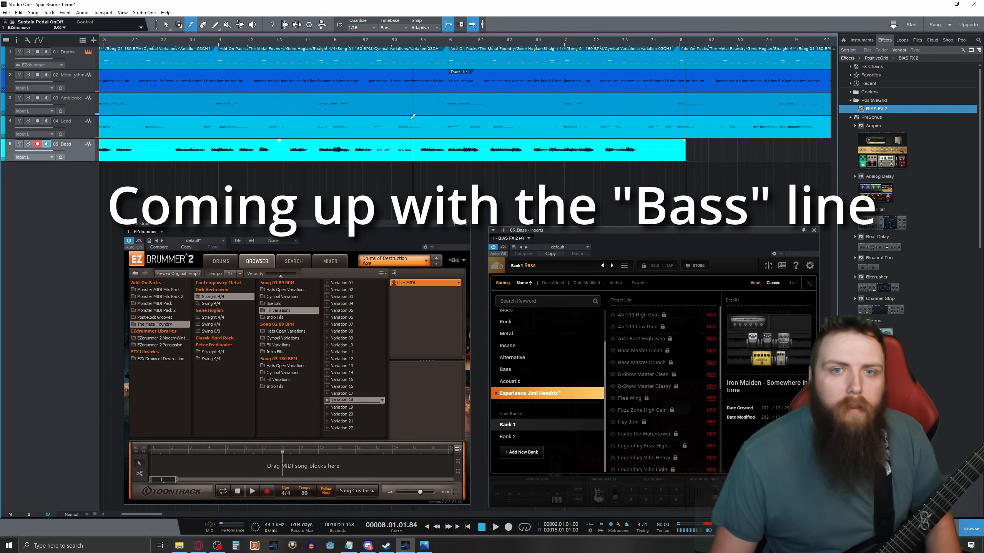
pyautogui.click(450, 144)
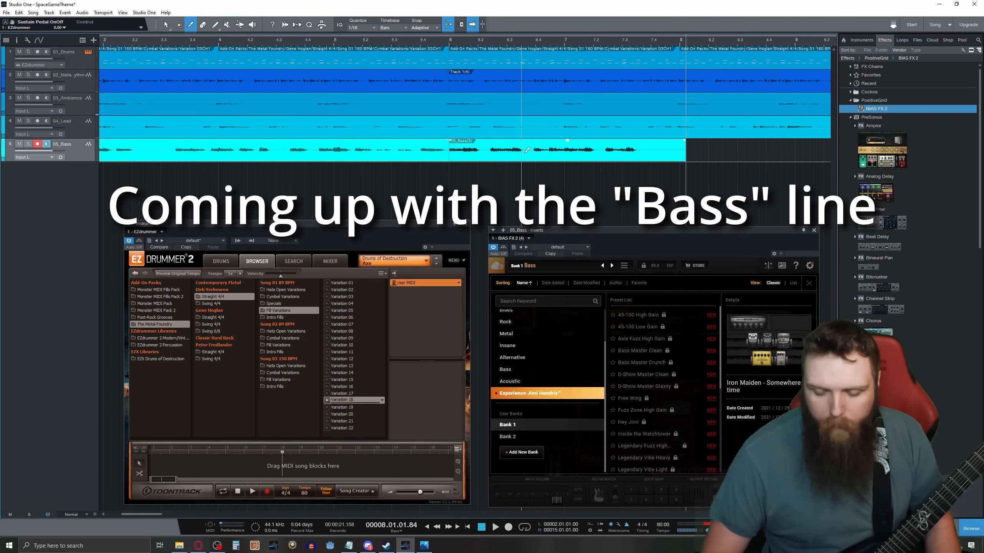
pyautogui.press('Delete')
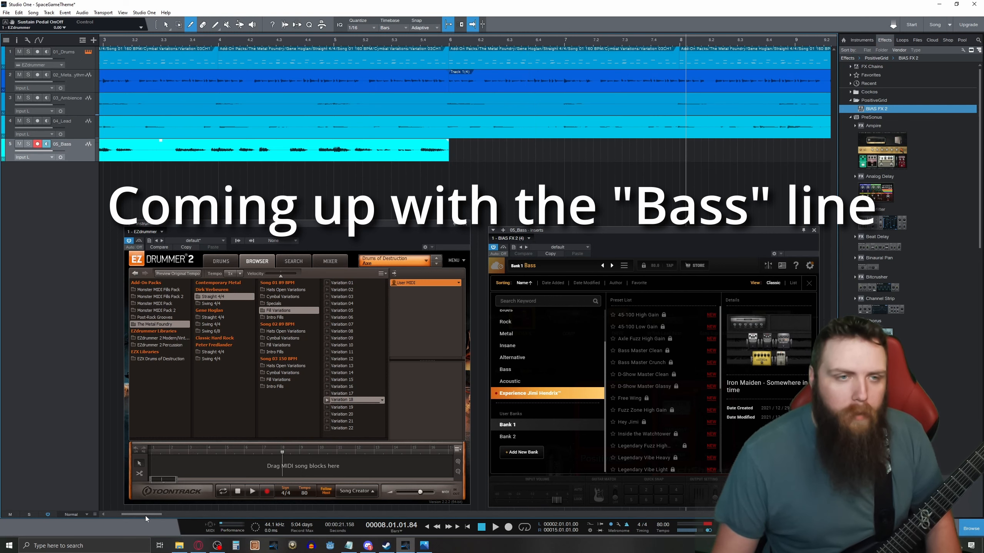
# Delete the part of the 05_Bass take that lies before bar 2.
pyautogui.moveTo(147, 514); pyautogui.dragTo(126, 515)
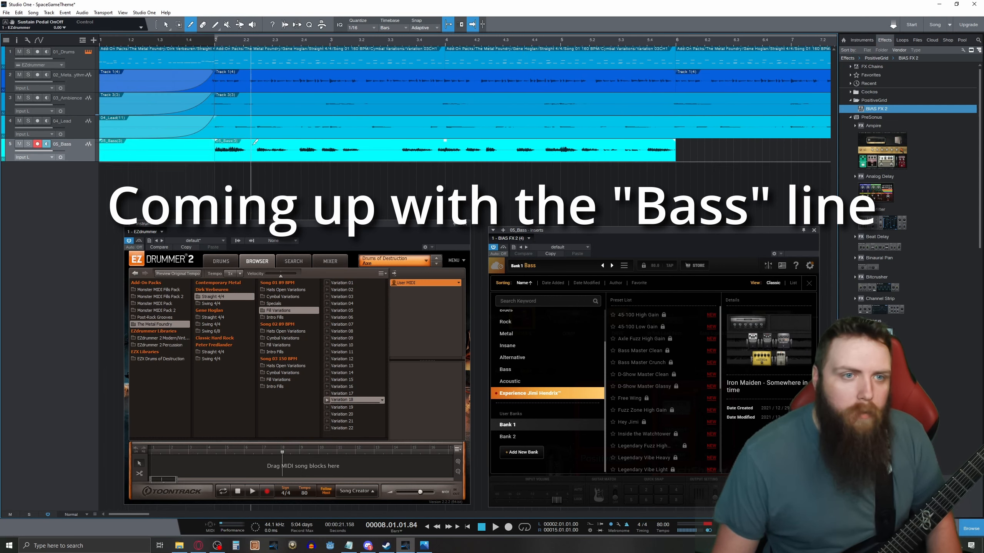
pyautogui.press('a')
pyautogui.click(172, 152)
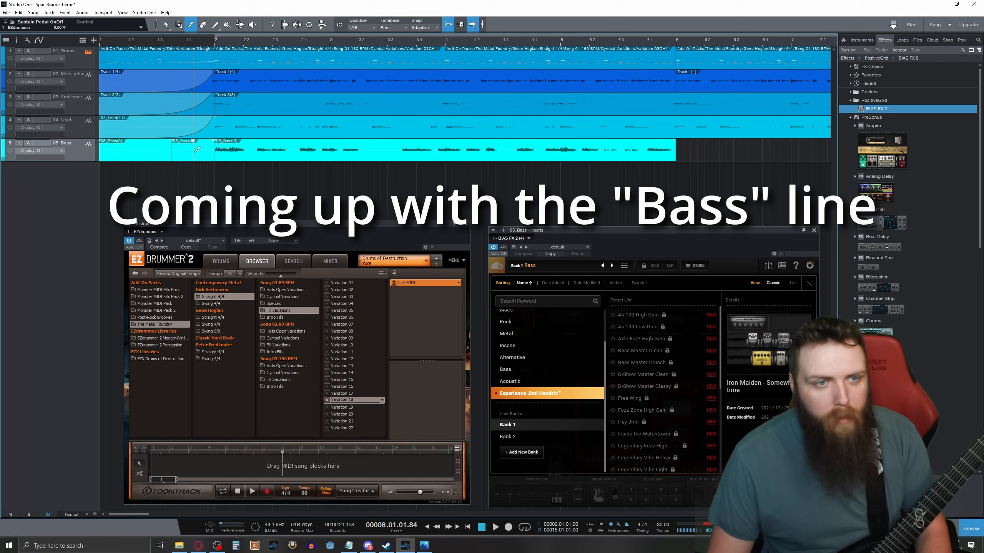
pyautogui.press('1')
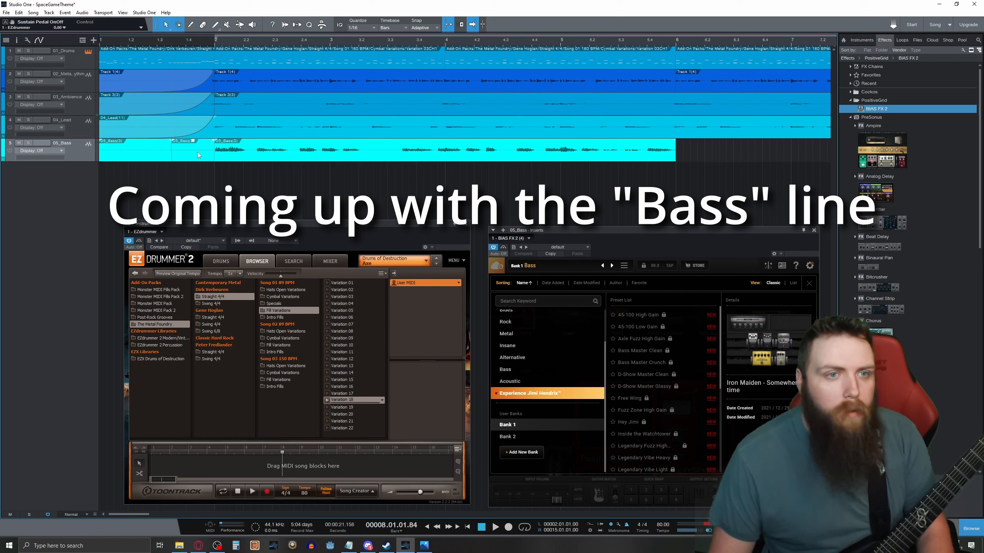
pyautogui.press('Delete')
pyautogui.click(163, 155)
pyautogui.press('Delete')
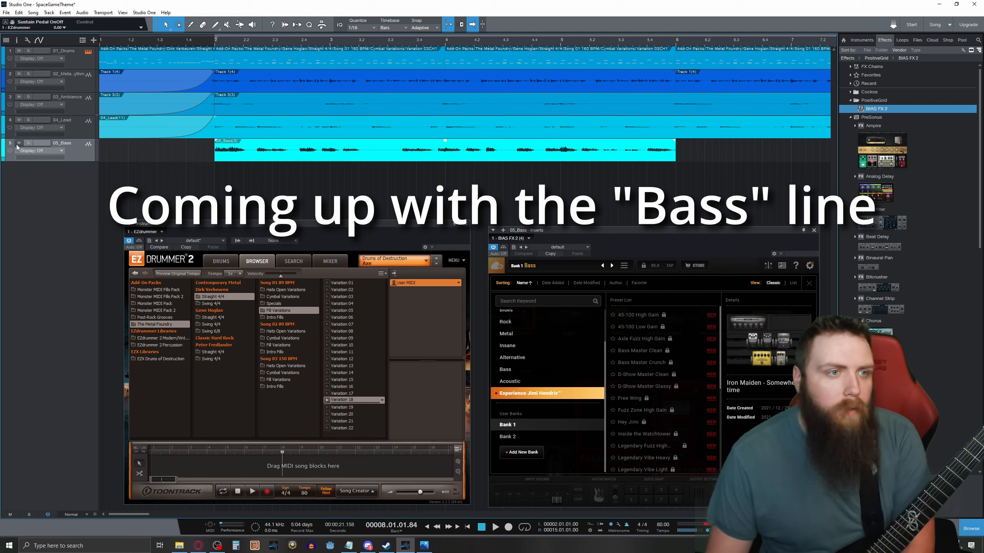
# Play the trimmed 05_Bass clip soloed from just before bar 2, stopping at about bar 6.
pyautogui.press('a')
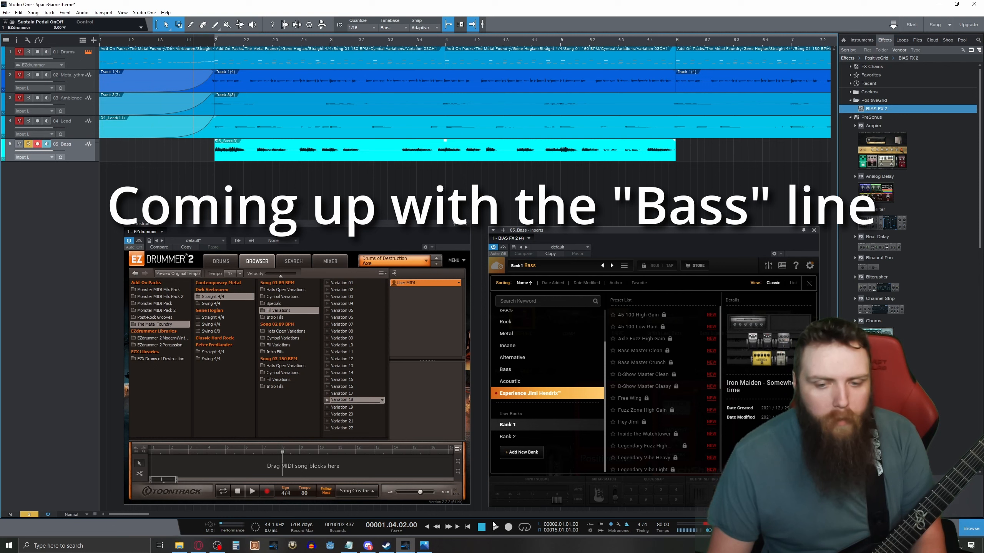
pyautogui.click(495, 527)
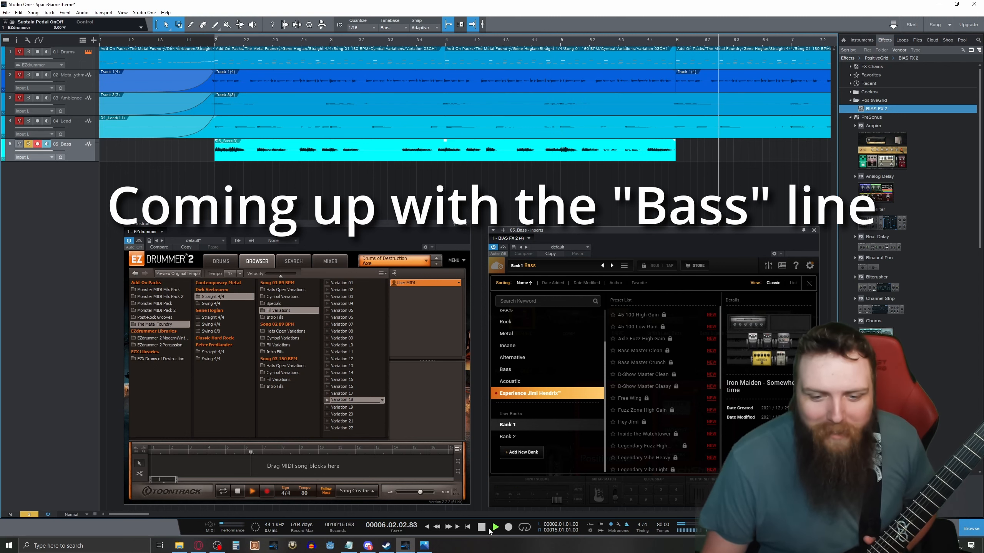
pyautogui.click(482, 530)
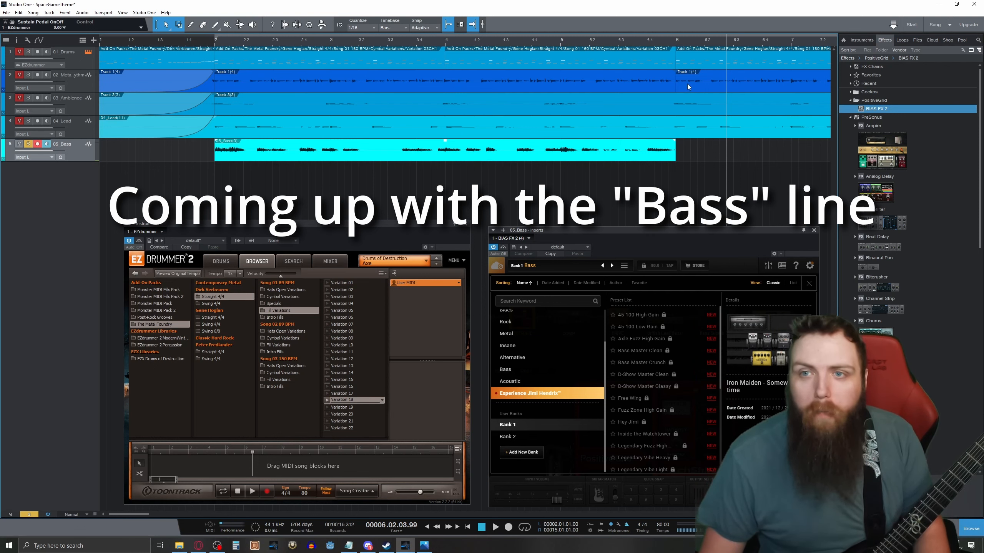
# Paste copies of the four-bar bass clip on 05_Bass at bars 6, 10, 14, 18 and 22.
pyautogui.click(676, 43)
pyautogui.hotkey('ctrl', 'v')
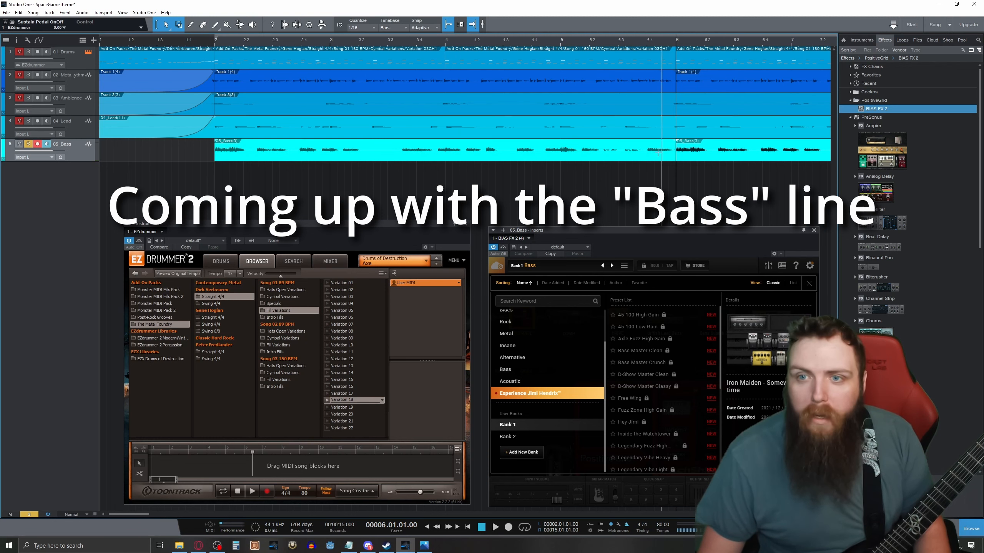
pyautogui.moveTo(145, 514); pyautogui.dragTo(180, 512)
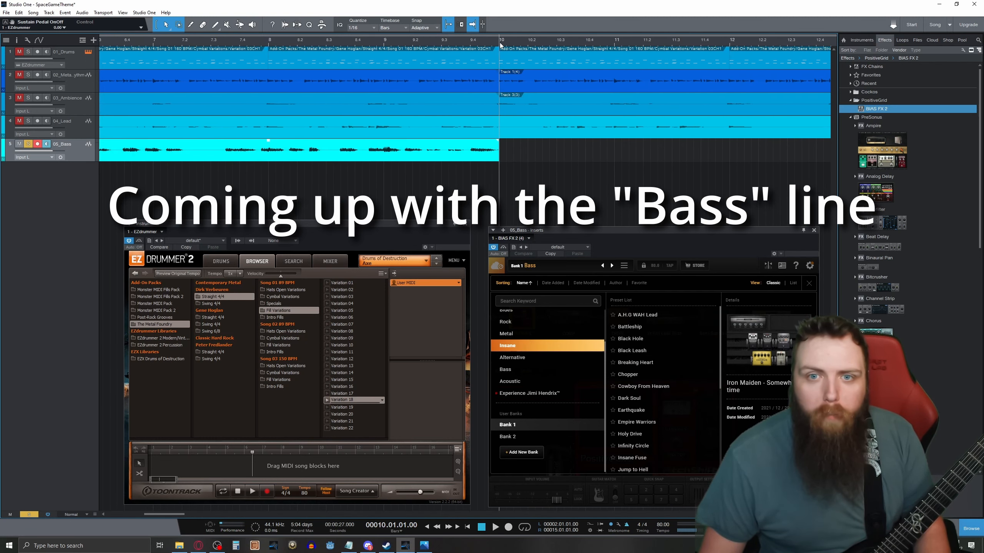
pyautogui.hotkey('ctrl', 'v')
pyautogui.moveTo(162, 514); pyautogui.dragTo(209, 516)
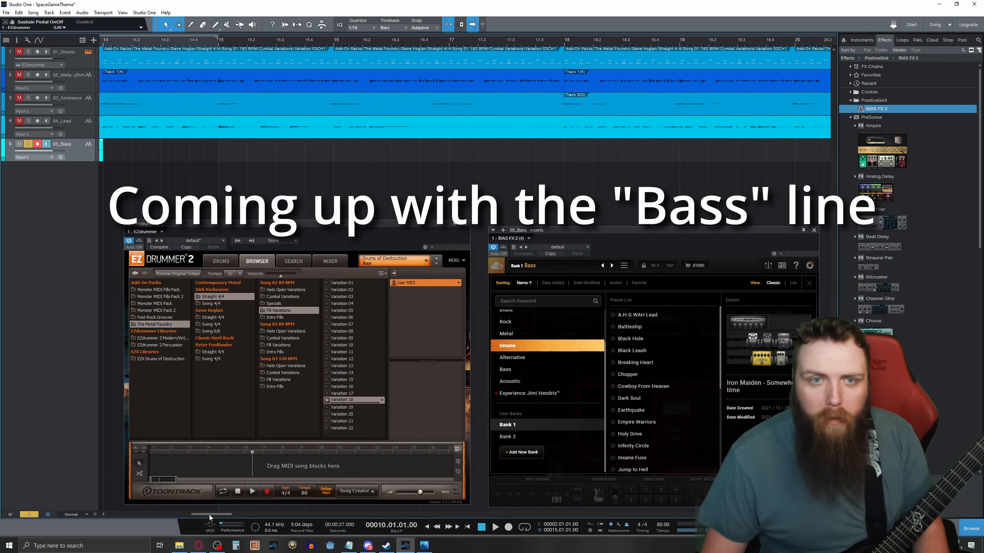
pyautogui.hotkey('ctrl', 'v')
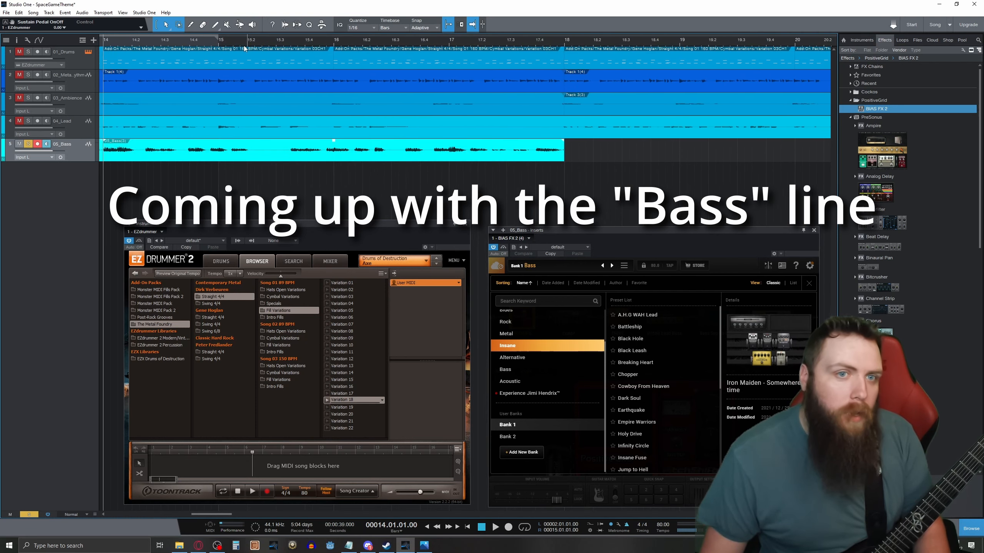
pyautogui.hotkey('ctrl', 'v')
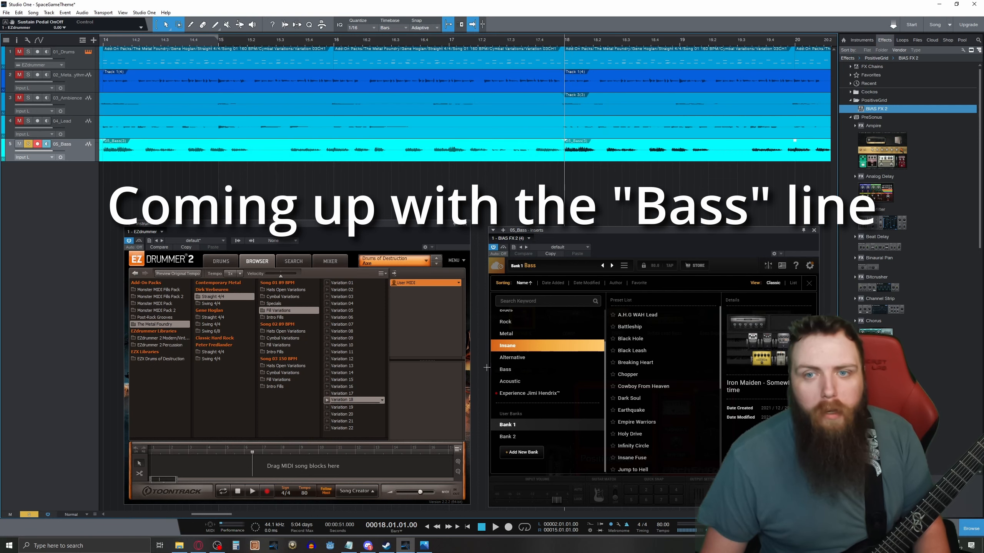
pyautogui.moveTo(211, 514); pyautogui.dragTo(248, 514)
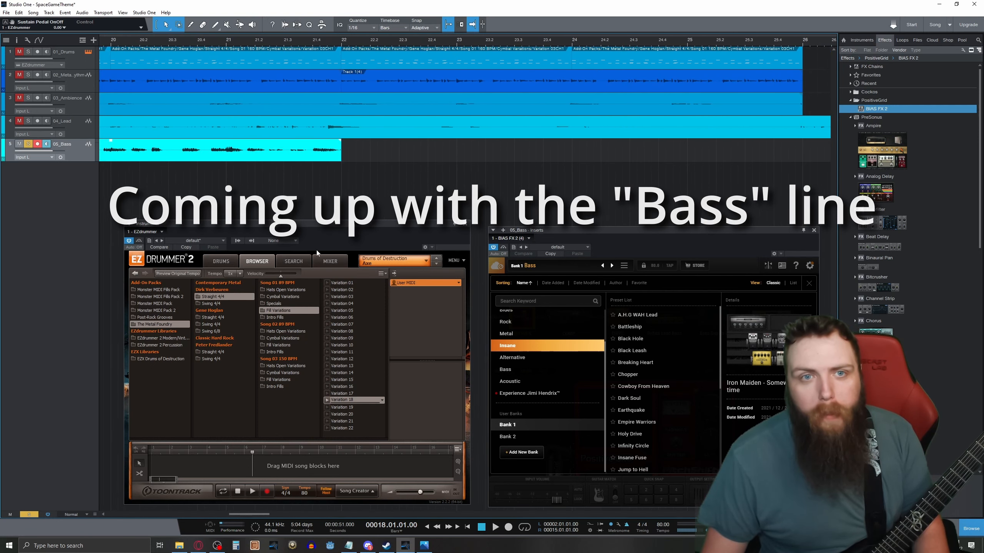
pyautogui.hotkey('ctrl', 'v')
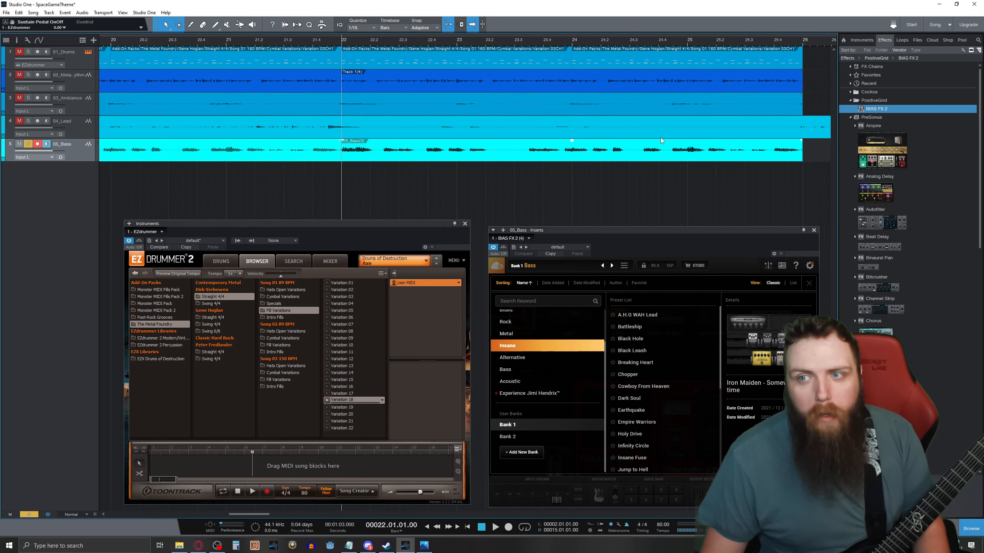
# Split the 04_Lead clip at bar 26 and delete the excess beyond the other tracks' end.
pyautogui.moveTo(259, 516); pyautogui.dragTo(282, 515)
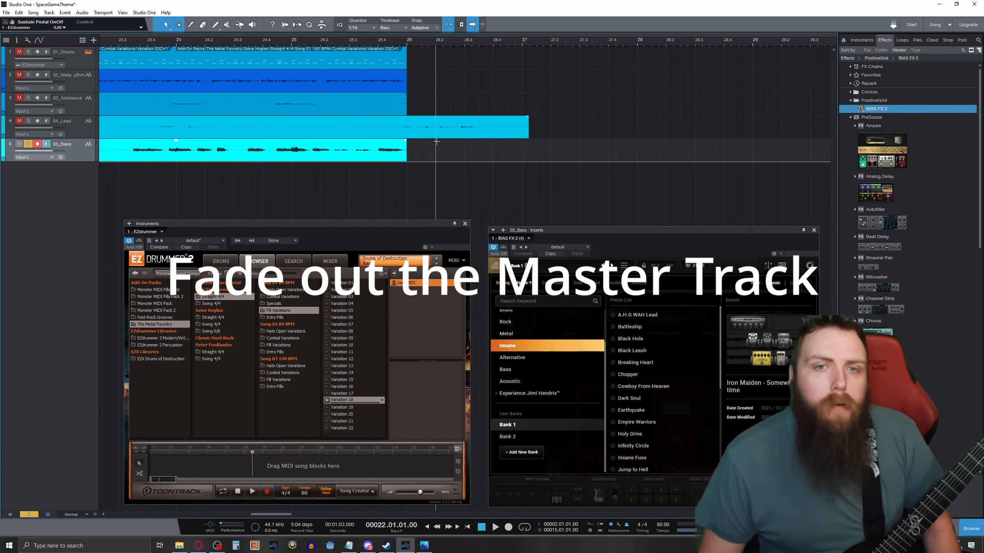
pyautogui.click(191, 25)
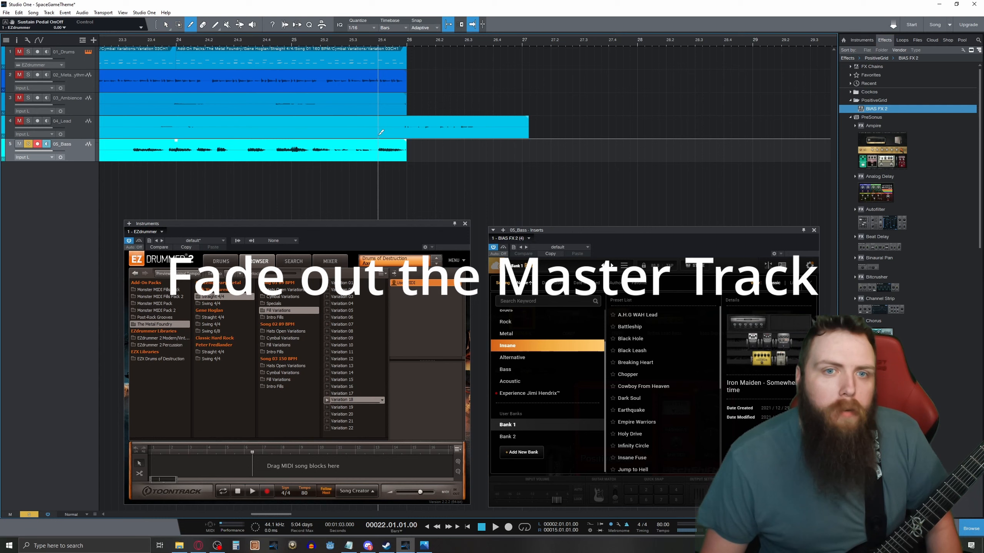
pyautogui.click(409, 131)
pyautogui.press('Delete')
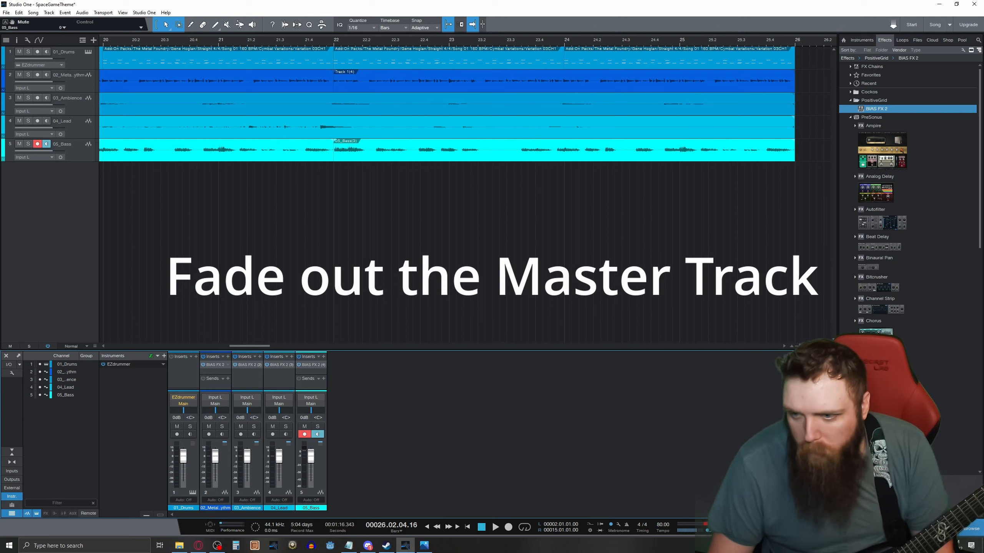
# Automate the Main volume with a curved fade-out from bar 25 to silence at bar 26, and play it back from about bar 24.3.
pyautogui.click(829, 461)
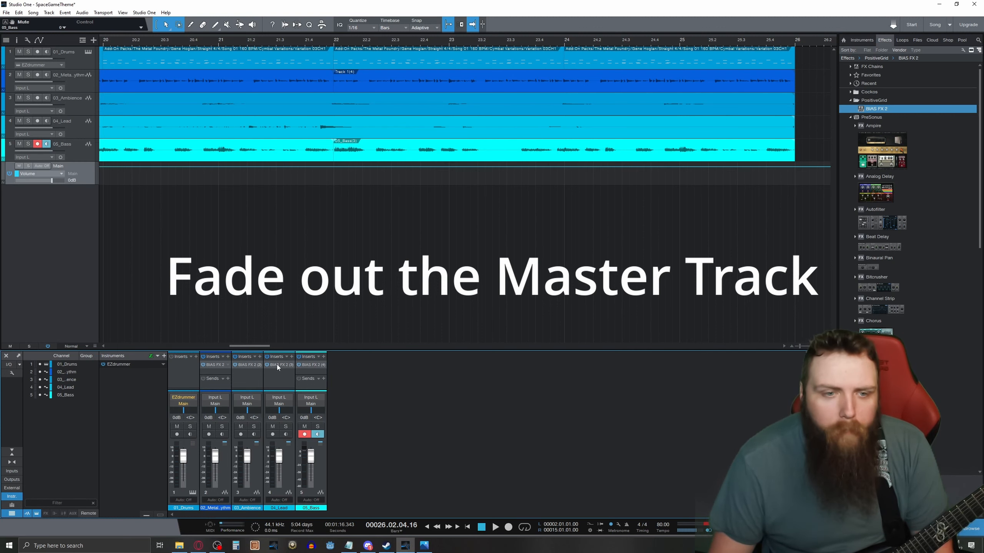
pyautogui.moveTo(264, 346)
pyautogui.mouseDown()
pyautogui.moveTo(350, 347)
pyautogui.moveTo(277, 352)
pyautogui.mouseUp()
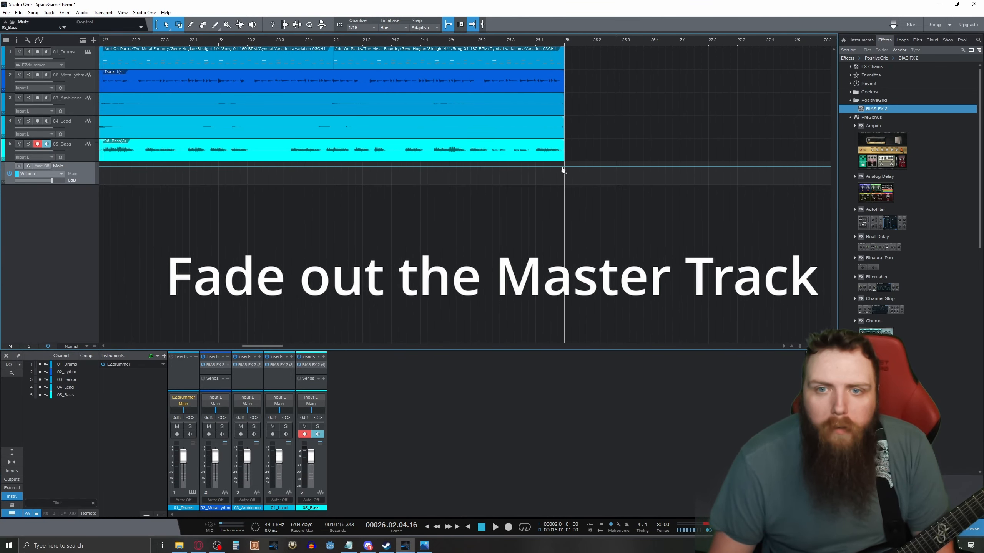
pyautogui.moveTo(564, 168); pyautogui.dragTo(564, 168)
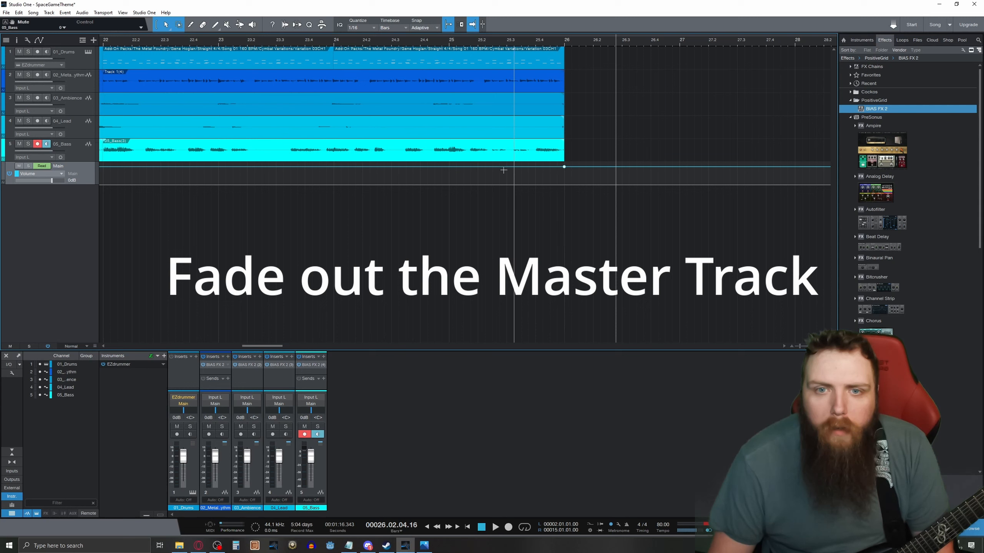
pyautogui.click(449, 167)
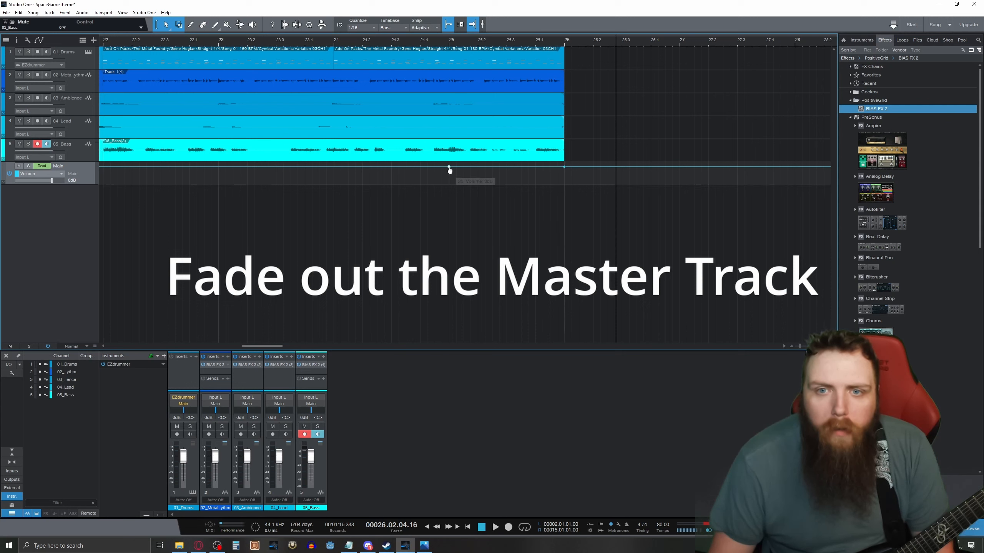
pyautogui.moveTo(564, 167); pyautogui.dragTo(565, 193)
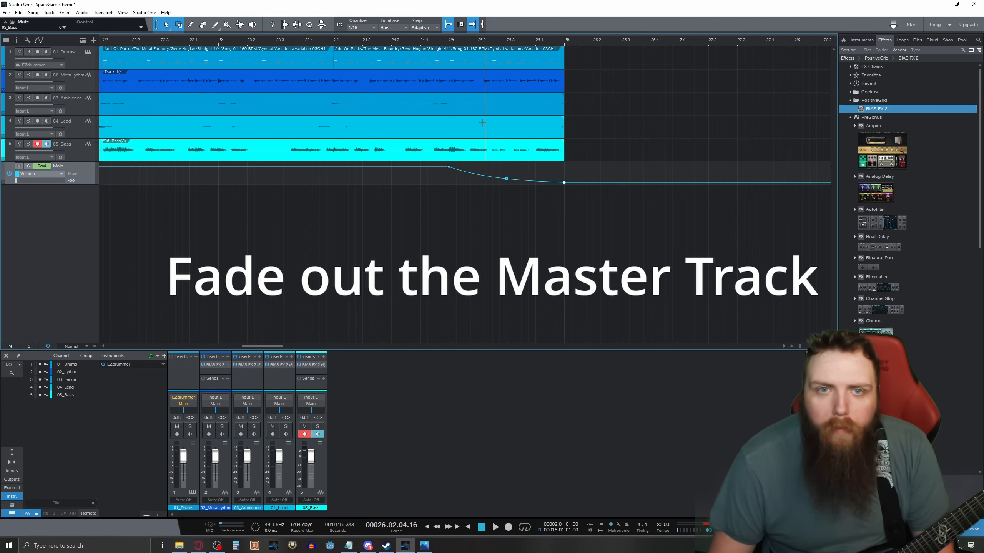
pyautogui.click(392, 40)
pyautogui.click(495, 527)
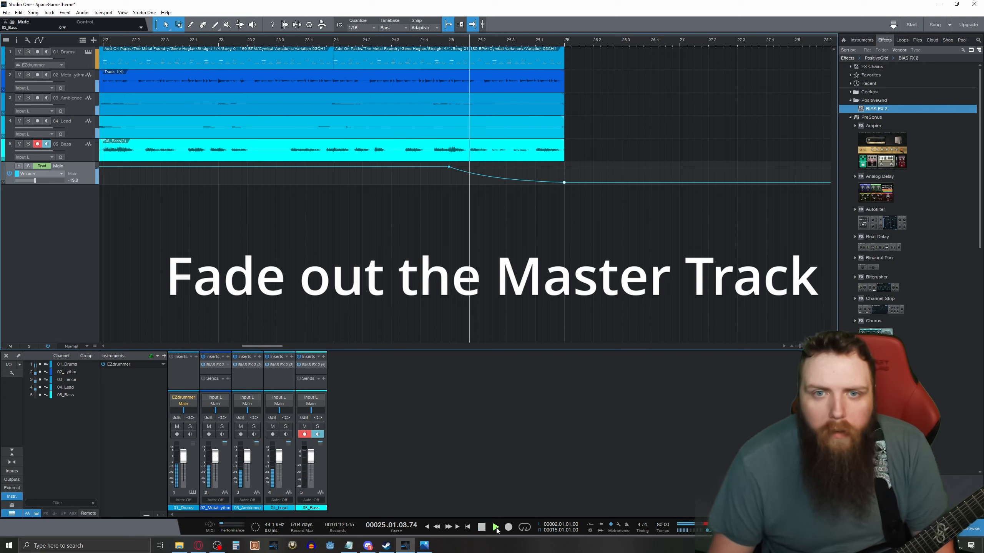
# Stop playback, undo the Main volume fade-out, and redraw it as a straight fade from bar 24 down to silence at bar 26.
pyautogui.press('space')
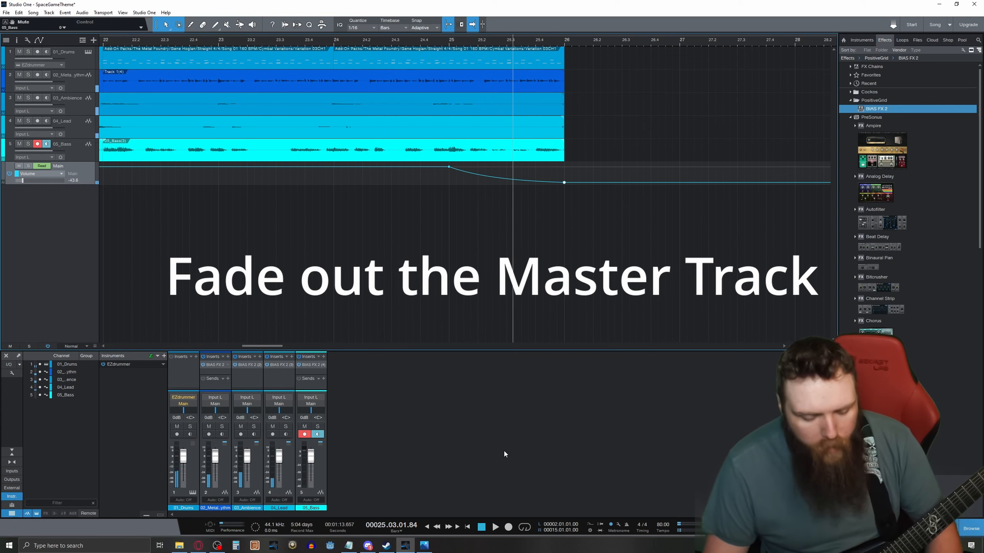
pyautogui.hotkey('ctrl', 'z')
pyautogui.hotkey('ctrl', 'z')
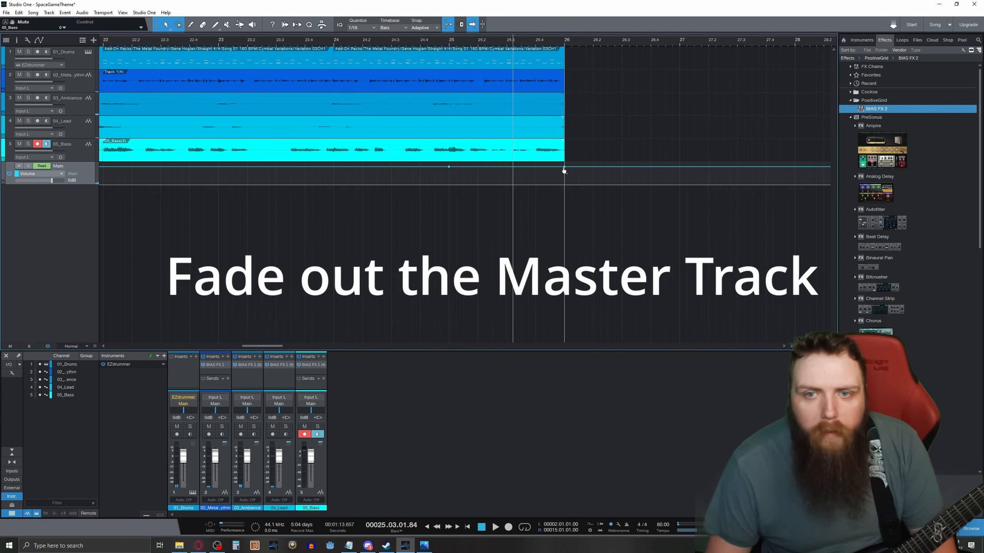
pyautogui.moveTo(563, 171); pyautogui.dragTo(564, 182)
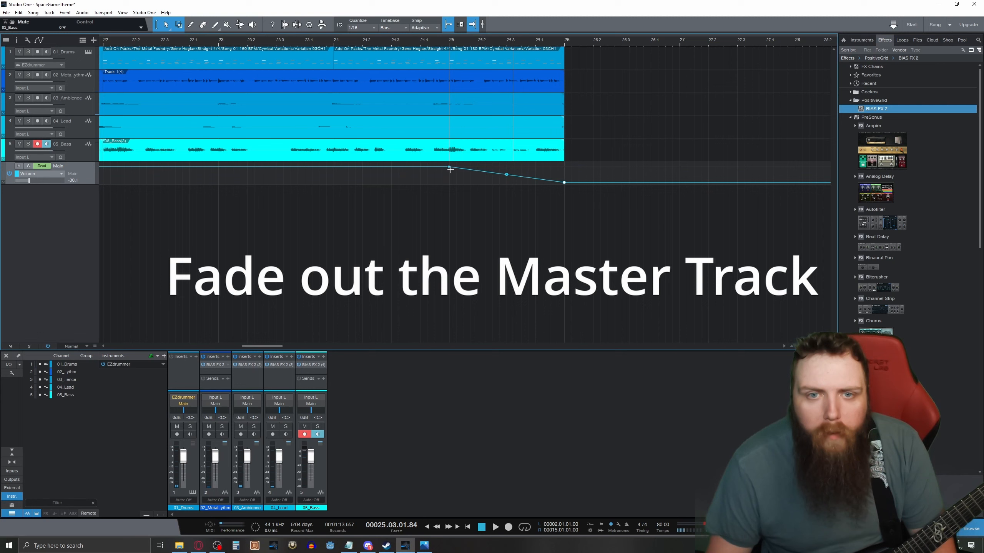
pyautogui.moveTo(450, 169); pyautogui.dragTo(333, 168)
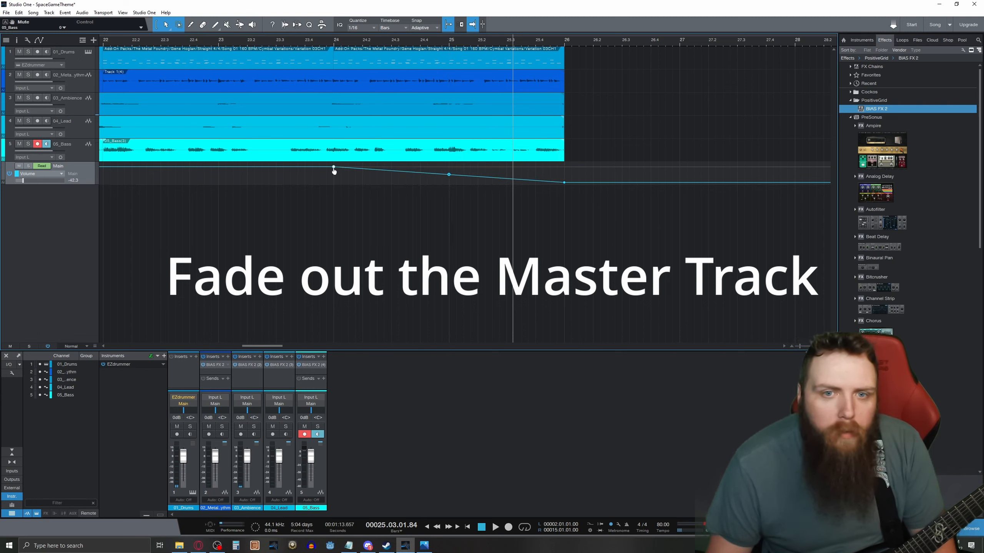
# Try bending the Main volume fade between bars 24 and 26 into a curve and play it back from bar 23.4.
pyautogui.moveTo(449, 174); pyautogui.dragTo(449, 178)
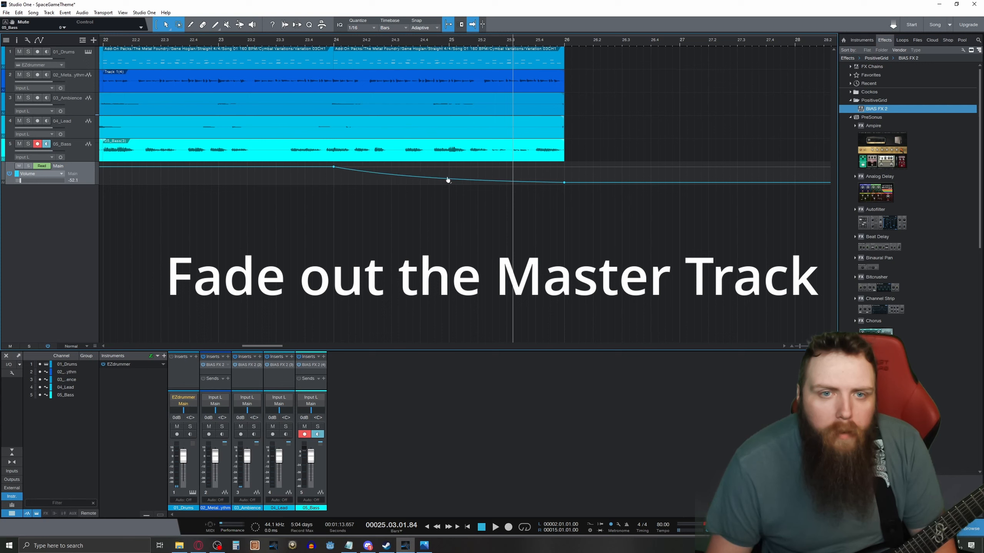
pyautogui.click(303, 40)
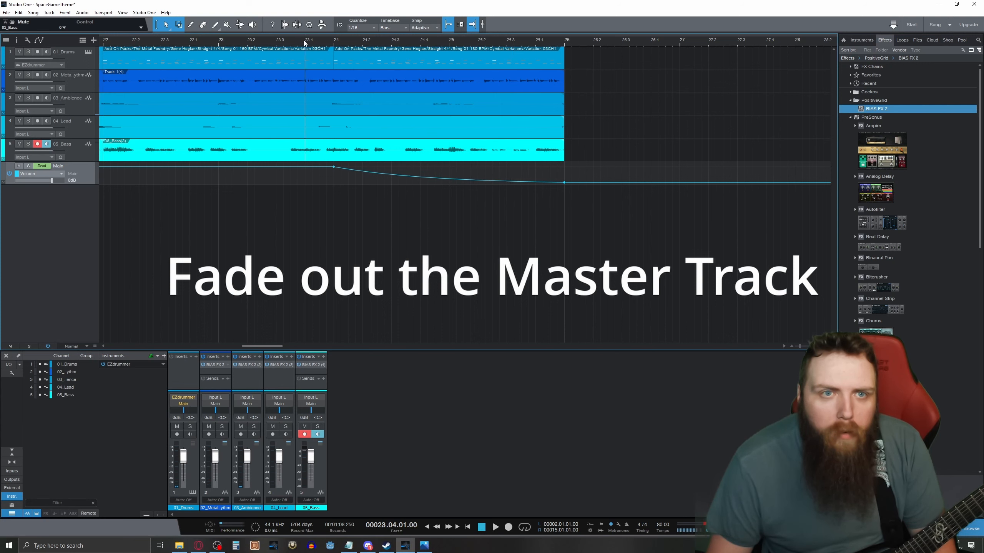
pyautogui.click(495, 527)
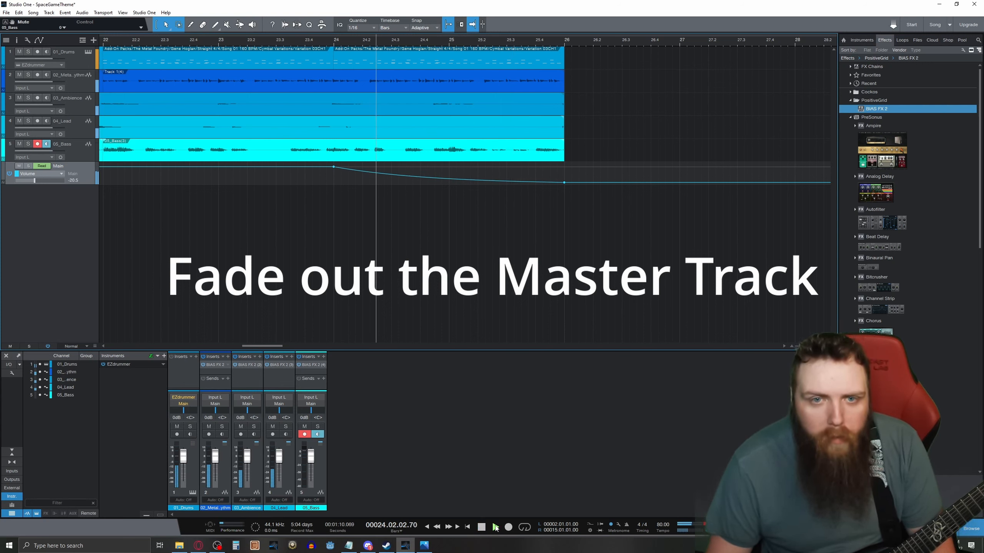
pyautogui.click(483, 528)
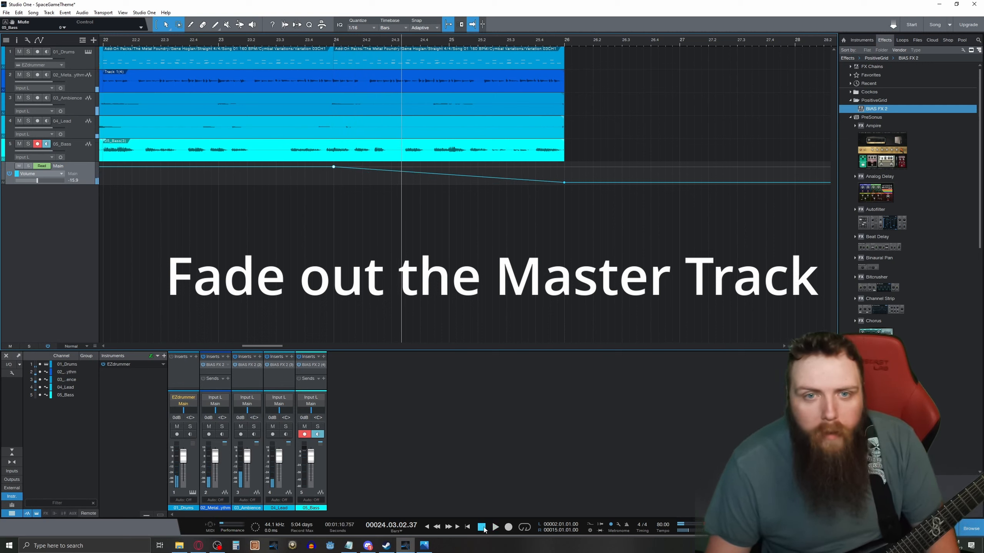
# Play the straight Main volume fade-out from bar 23.3 to just past the song's end at bar 26.
pyautogui.click(291, 40)
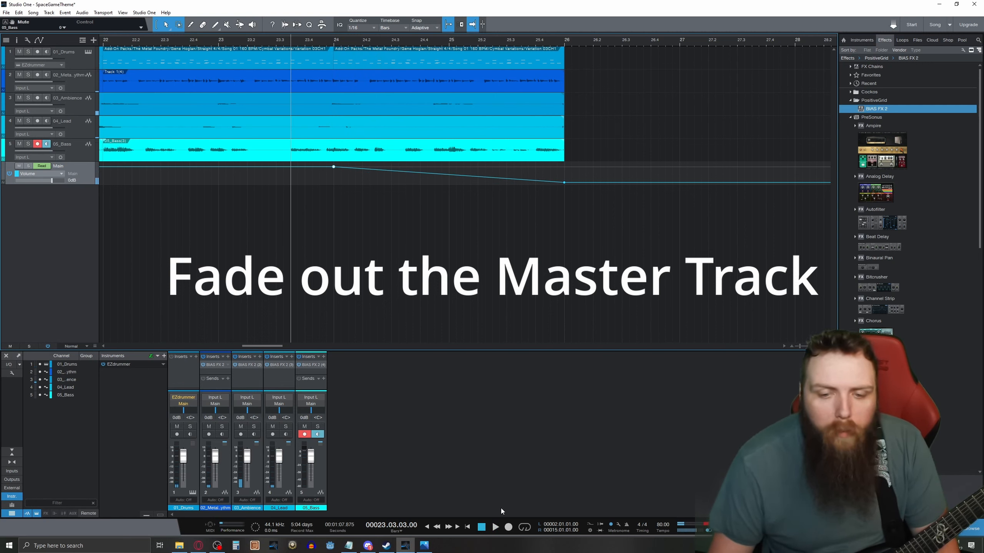
pyautogui.click(496, 528)
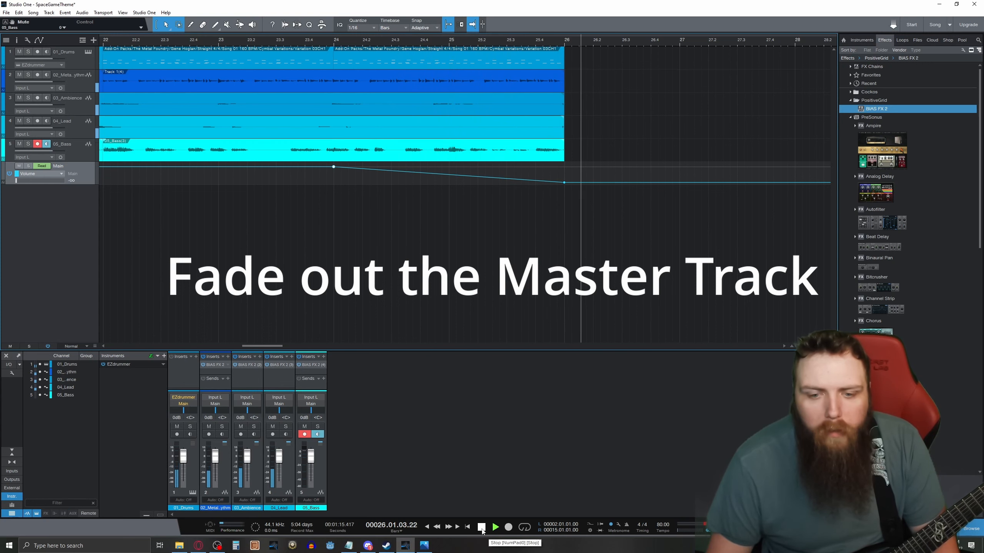
pyautogui.click(482, 528)
# Play the song from the beginning to about bar 10, and return the playhead to the start.
pyautogui.click(468, 528)
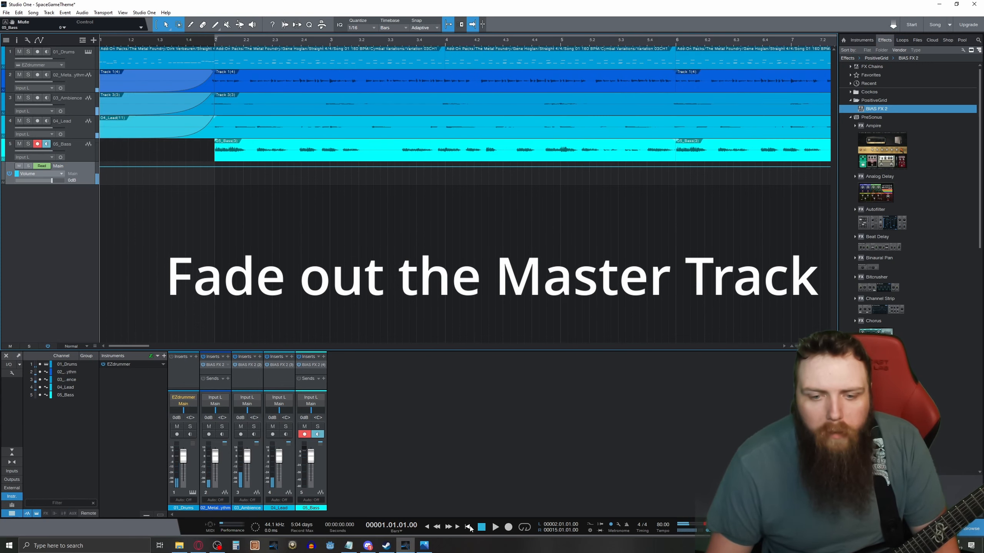
pyautogui.click(496, 527)
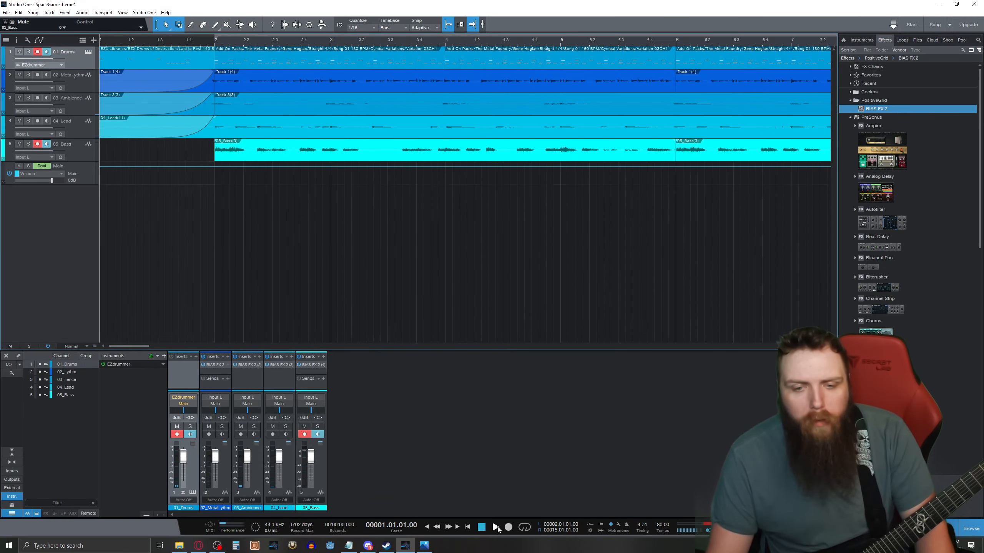
pyautogui.click(496, 528)
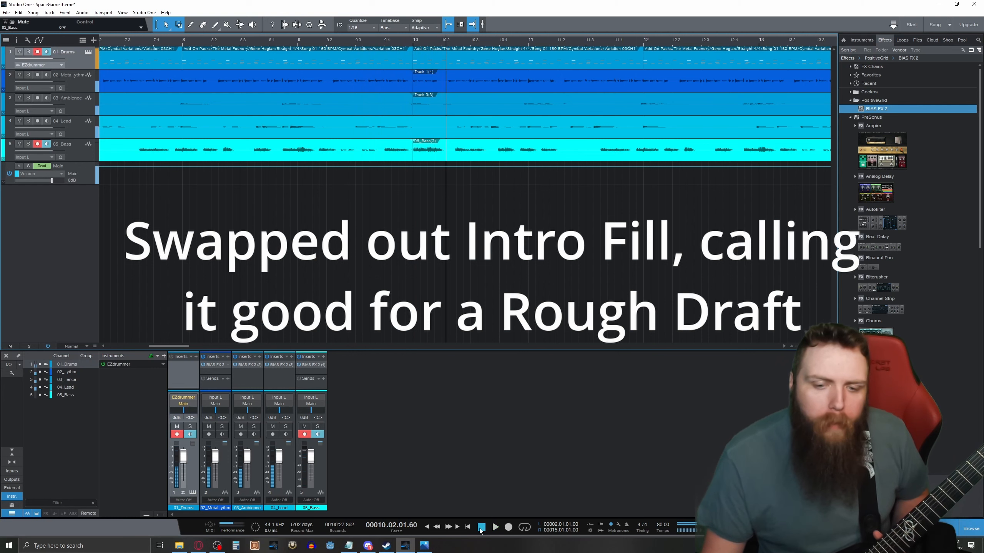
pyautogui.click(481, 527)
pyautogui.click(468, 527)
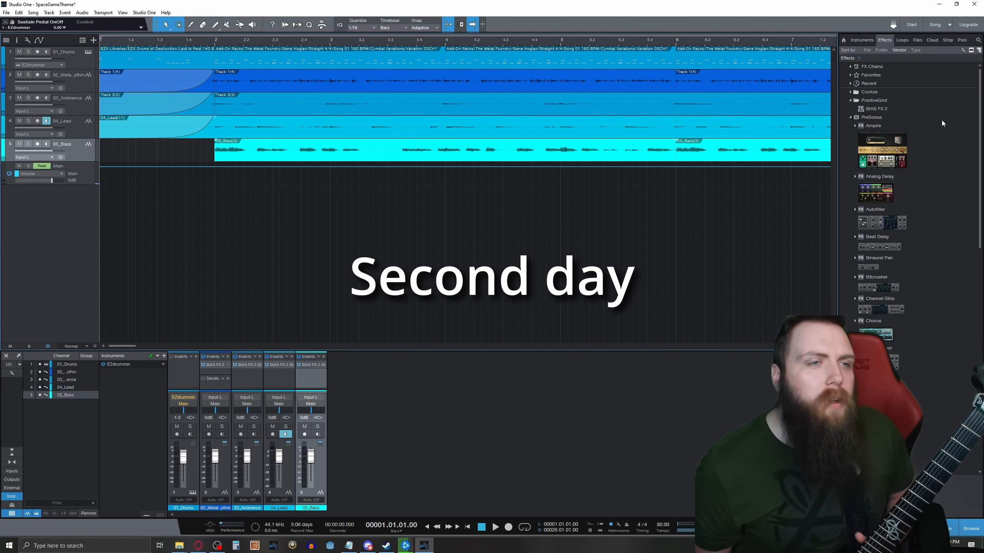
# Duplicate the 04_Lead track and switch input monitoring from the original to the duplicate.
pyautogui.click(73, 130)
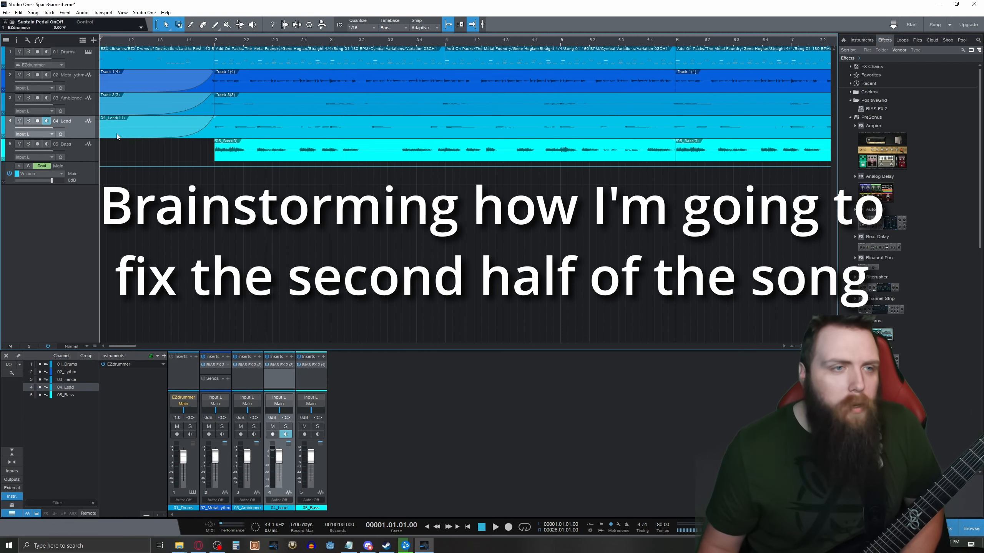
pyautogui.rightClick(71, 131)
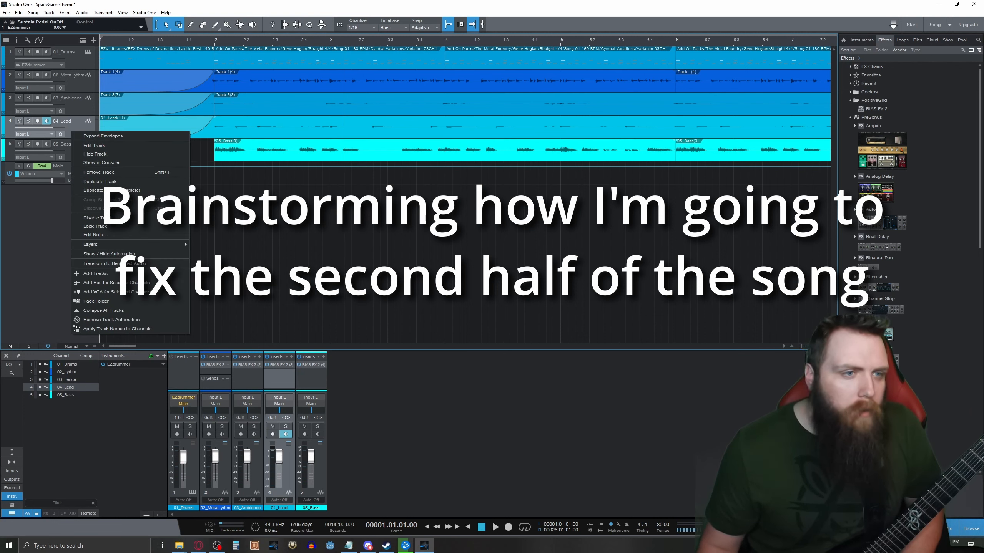
pyautogui.click(109, 182)
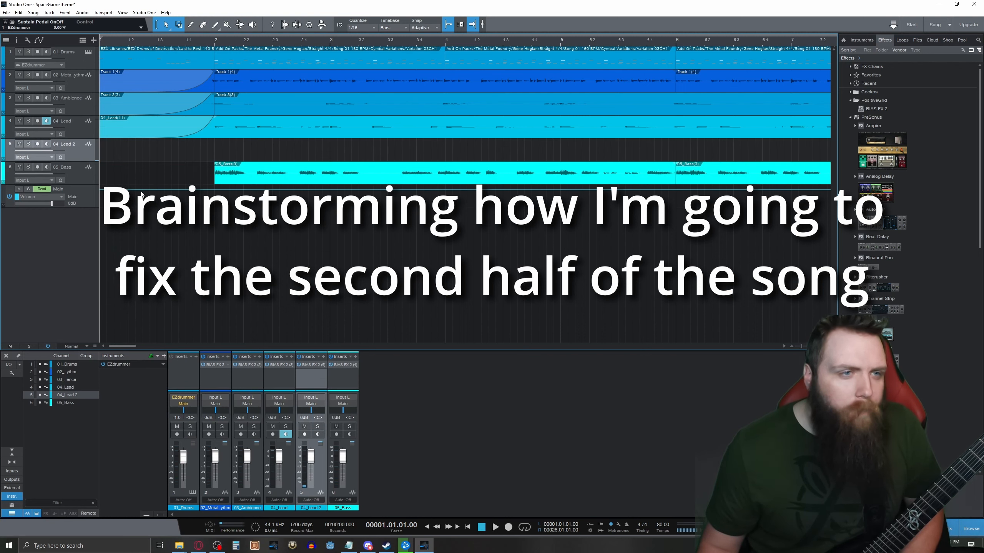
pyautogui.click(46, 121)
pyautogui.click(46, 144)
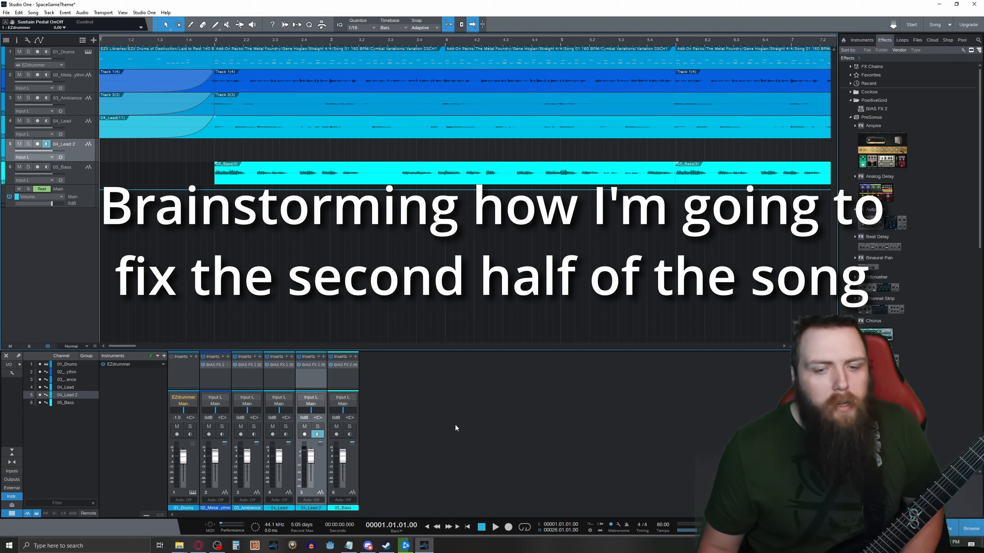
# Play the song from the start to about bar 11, repeat it to bar 10 with 04_Lead muted, and unmute the track.
pyautogui.click(496, 527)
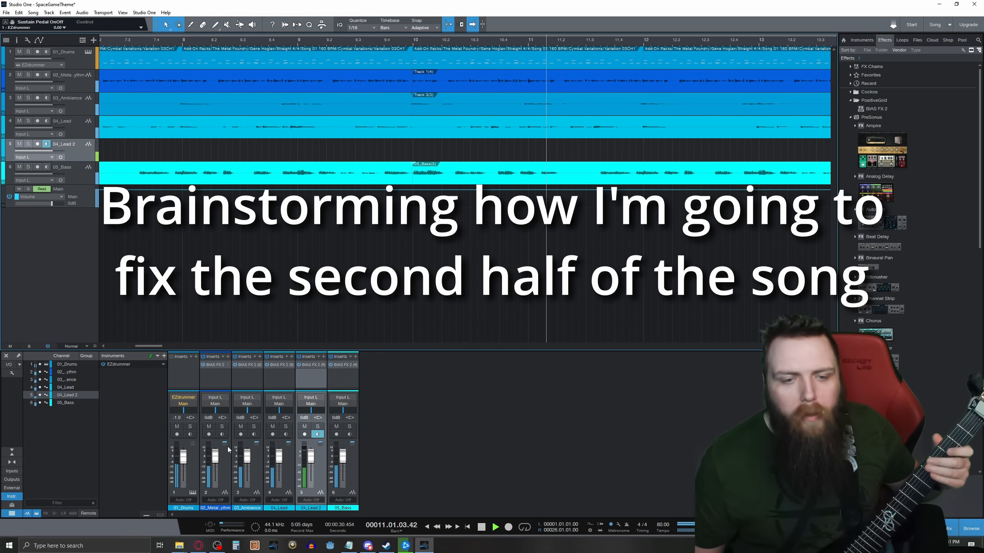
pyautogui.click(483, 529)
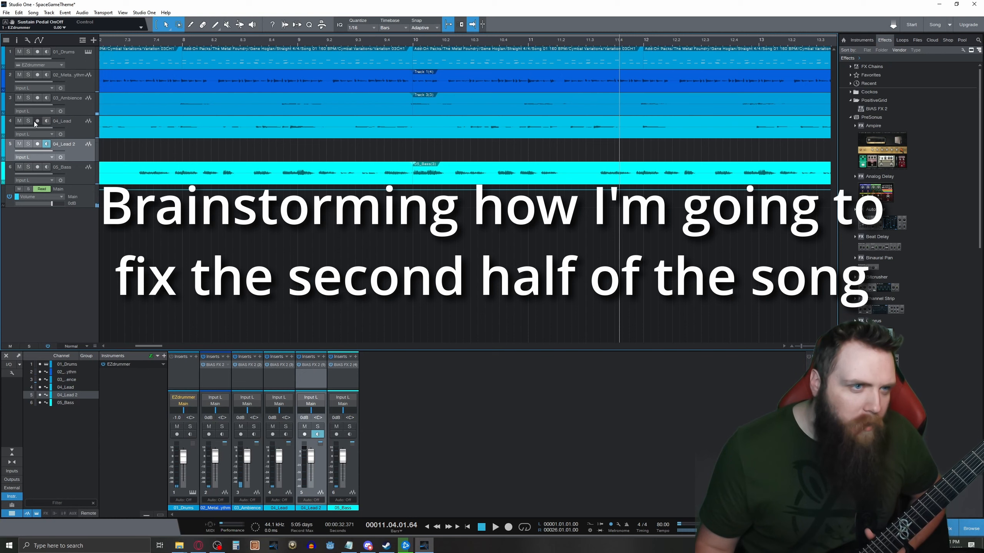
pyautogui.click(19, 121)
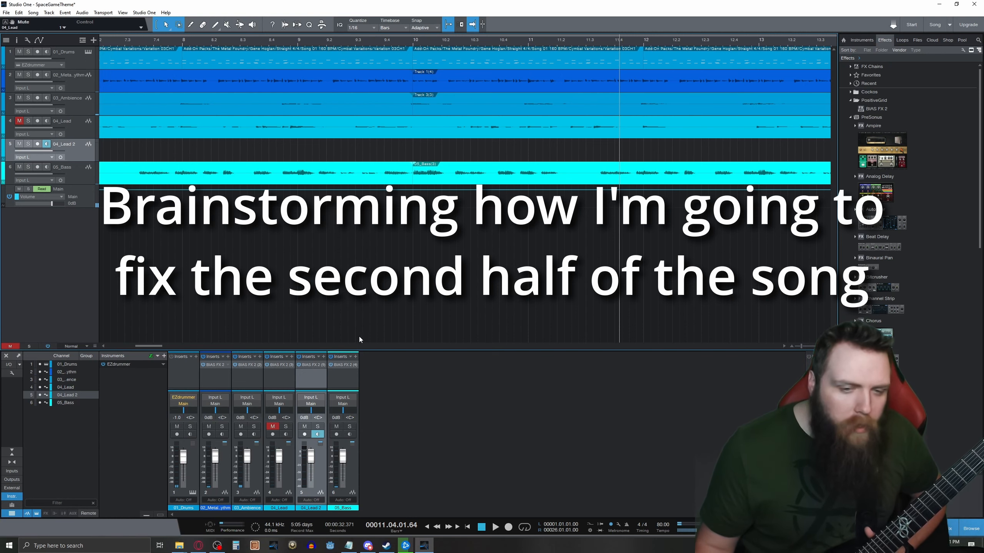
pyautogui.click(467, 528)
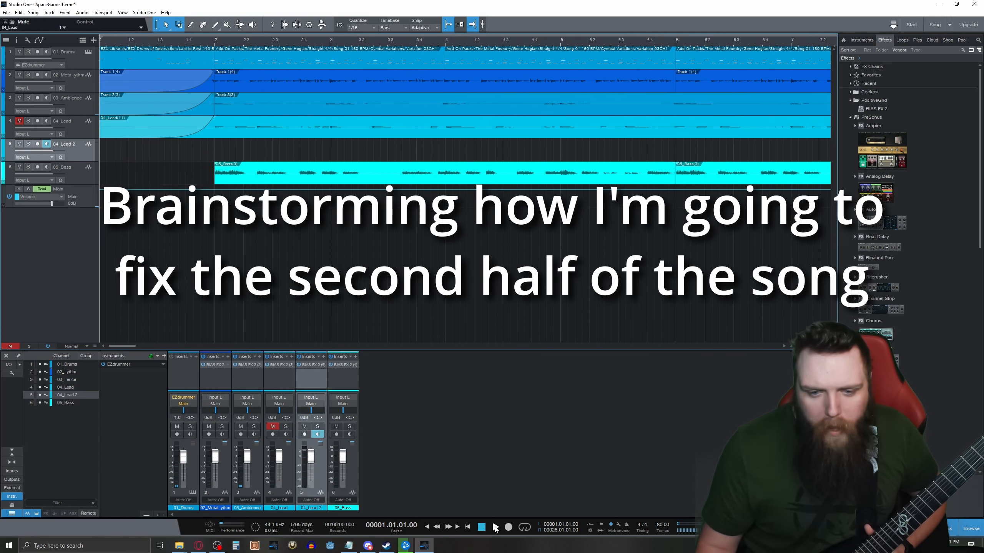
pyautogui.click(496, 527)
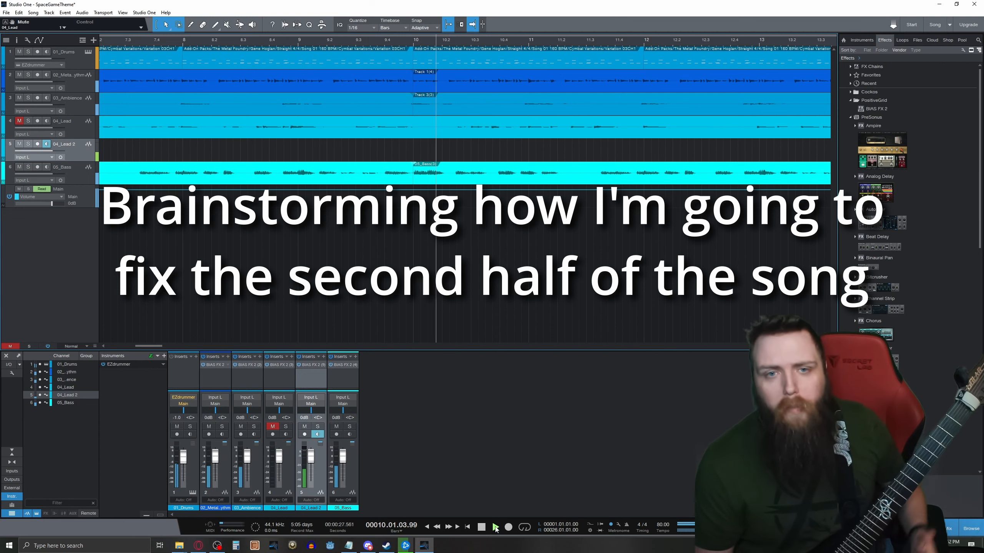
pyautogui.click(482, 527)
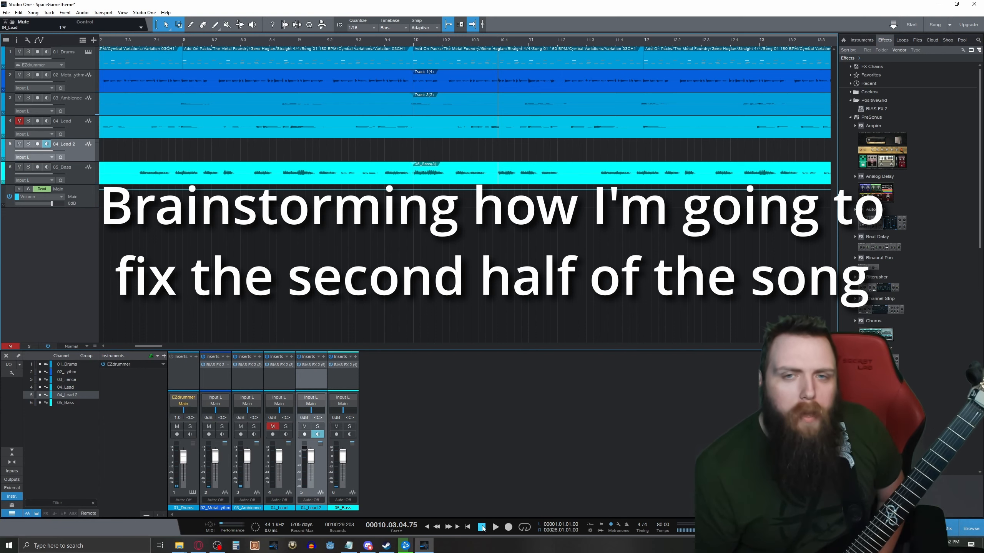
pyautogui.click(22, 122)
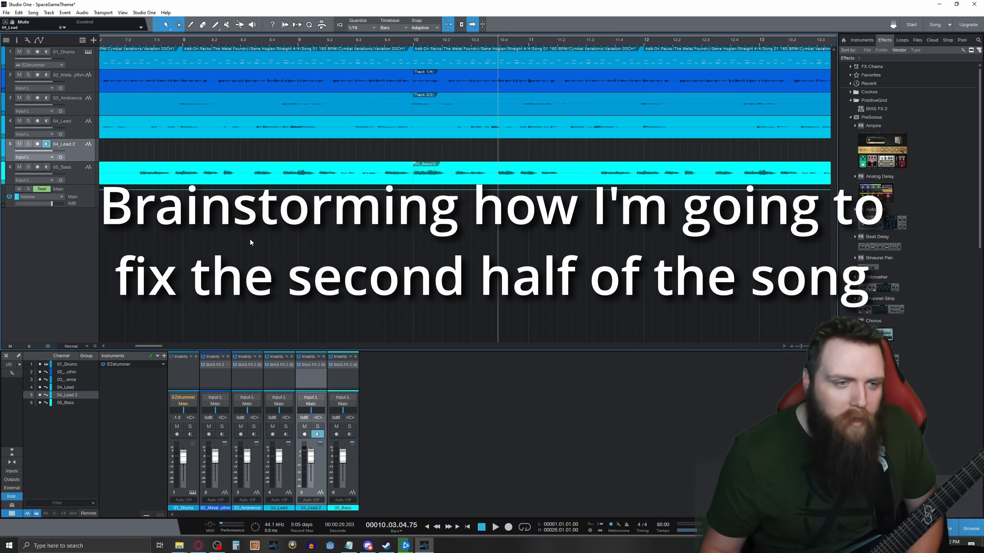
# Play the ending from about bar 21.2 to just past bar 27 while monitoring 04_Lead 2.
pyautogui.moveTo(151, 347); pyautogui.dragTo(200, 347)
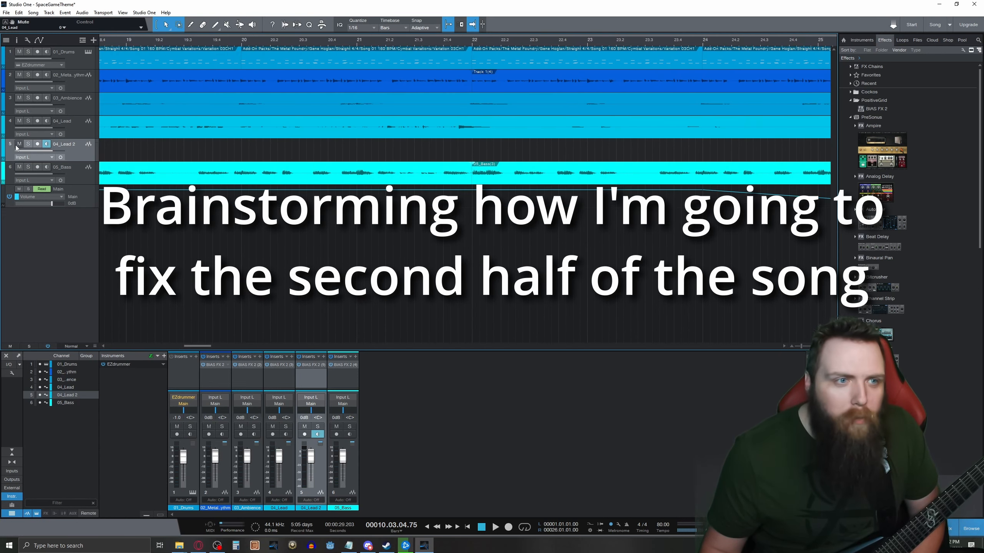
pyautogui.click(405, 38)
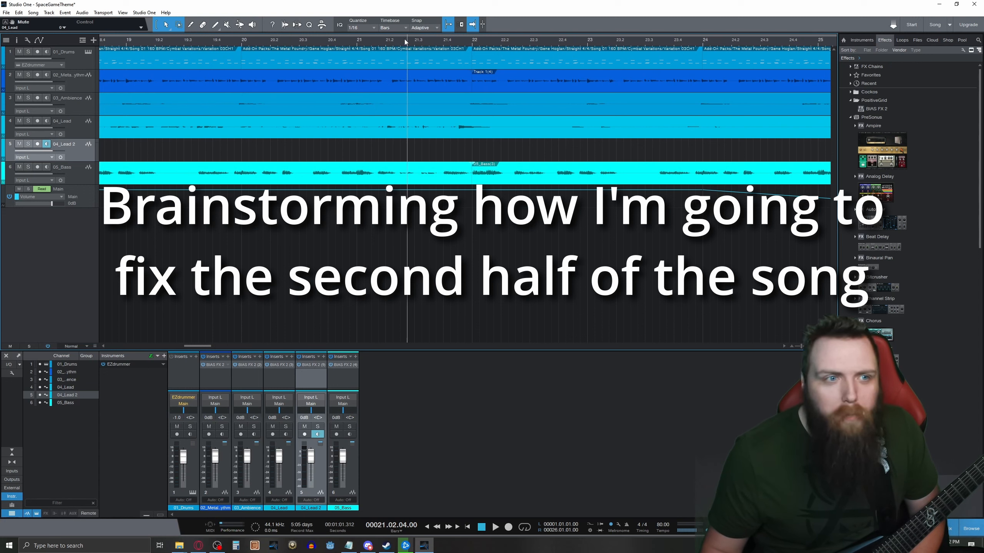
pyautogui.click(495, 528)
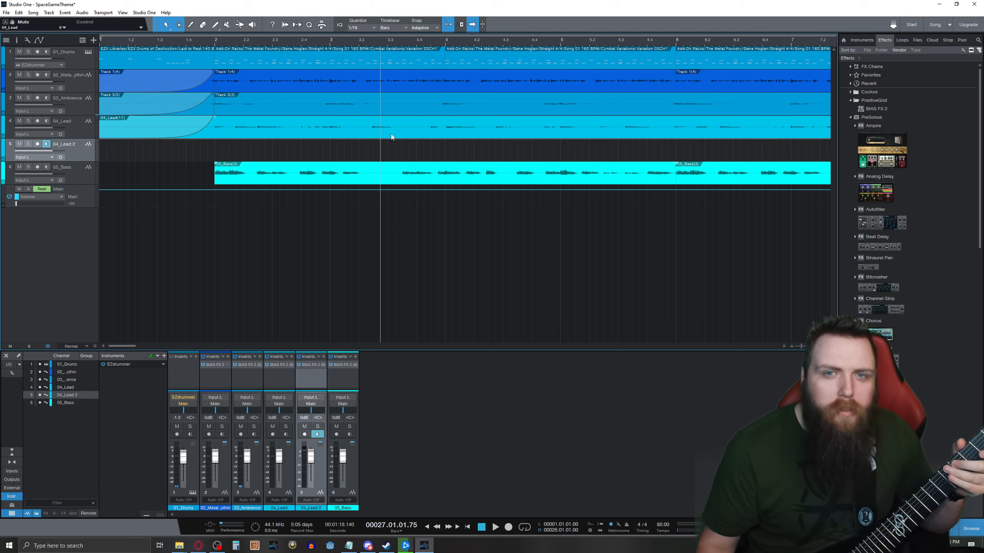
# Play the middle section from bar 12 to about bar 15.3.
pyautogui.moveTo(127, 346); pyautogui.dragTo(163, 349)
pyautogui.click(394, 41)
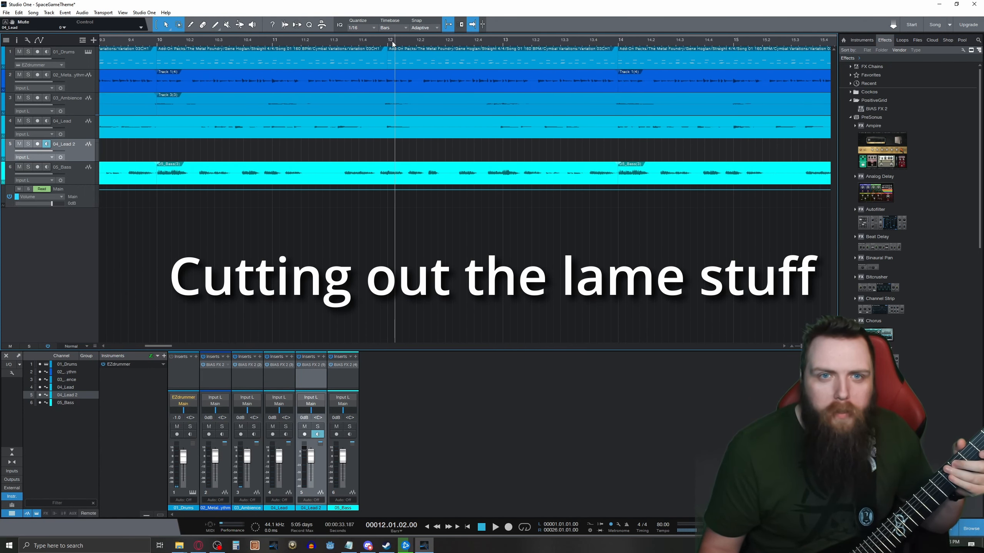
pyautogui.click(495, 527)
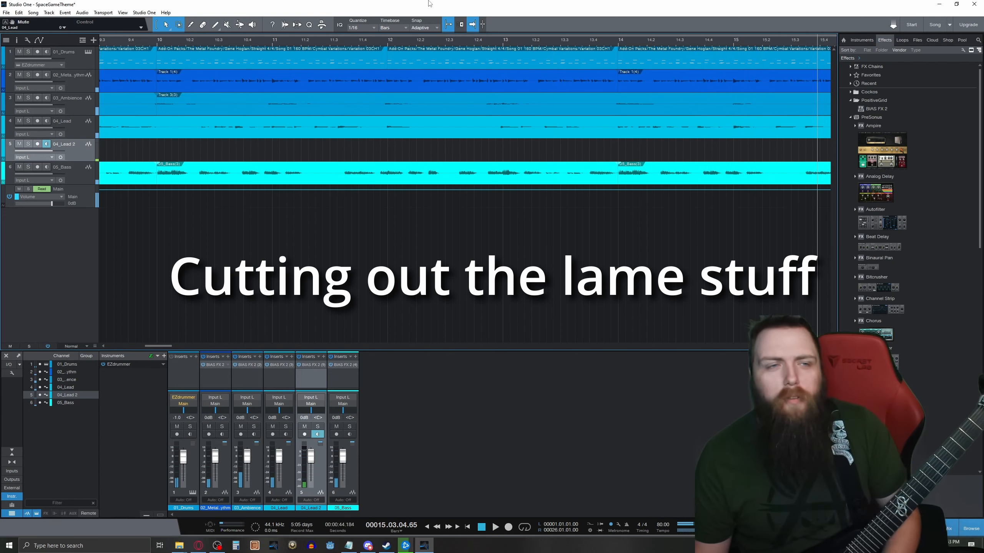
# Activate the Split tool and play from bar 15.3 to about 18.2, and again from about bar 11.2 to bar 14, to find the cut point.
pyautogui.click(191, 25)
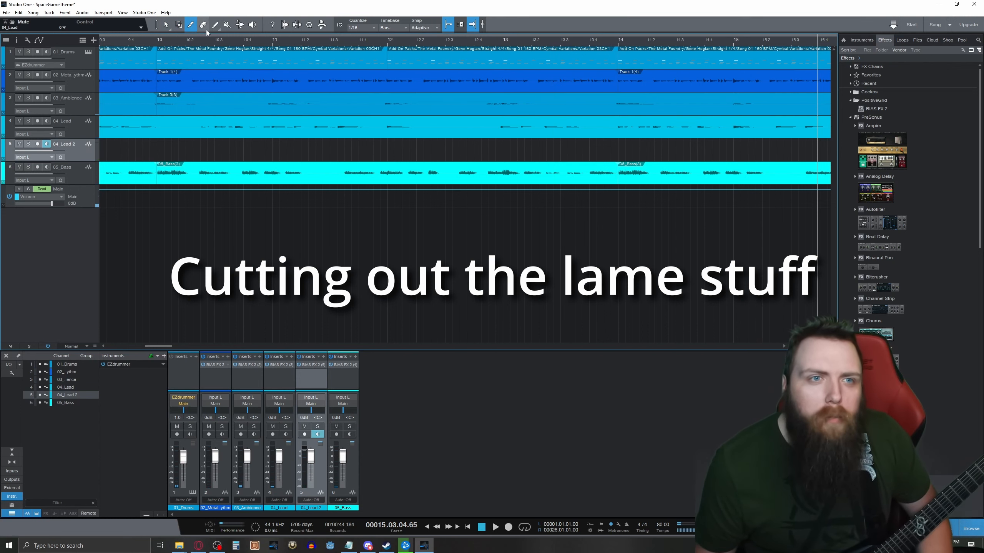
pyautogui.click(495, 528)
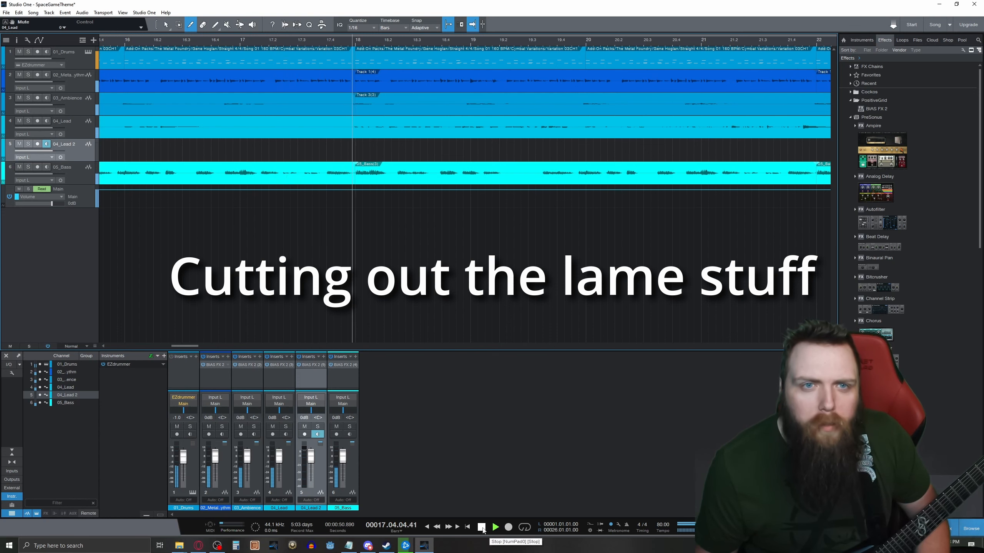
pyautogui.click(482, 527)
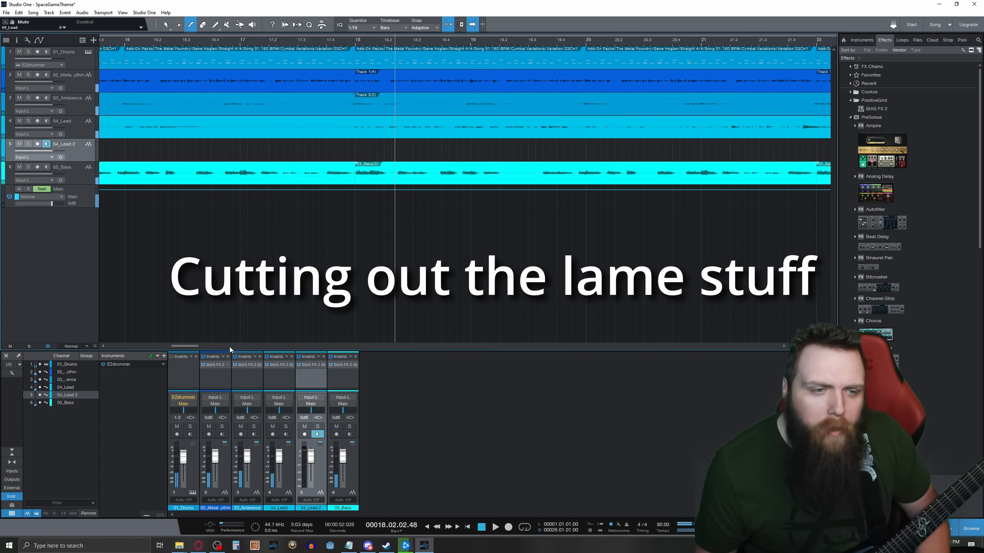
pyautogui.moveTo(194, 345); pyautogui.dragTo(171, 347)
pyautogui.click(195, 40)
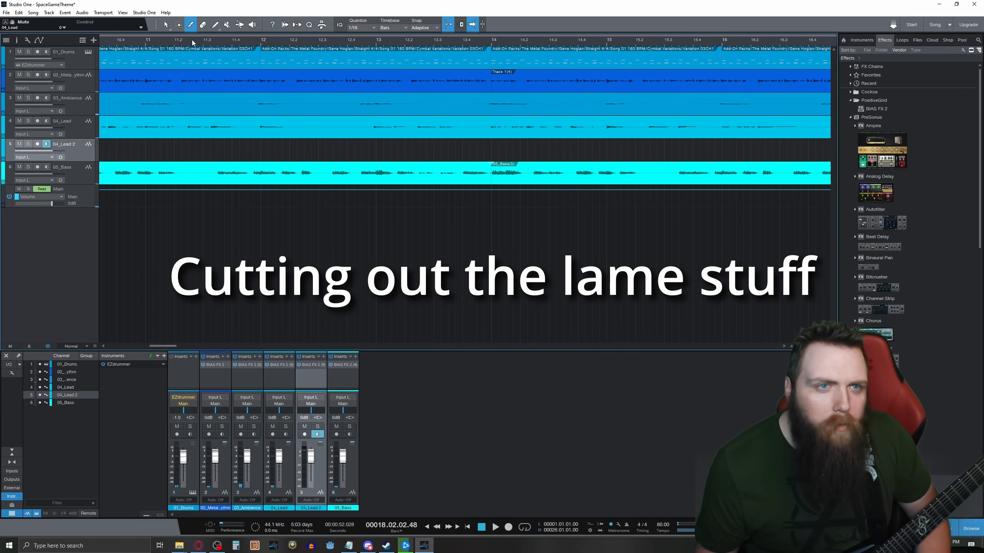
pyautogui.click(496, 527)
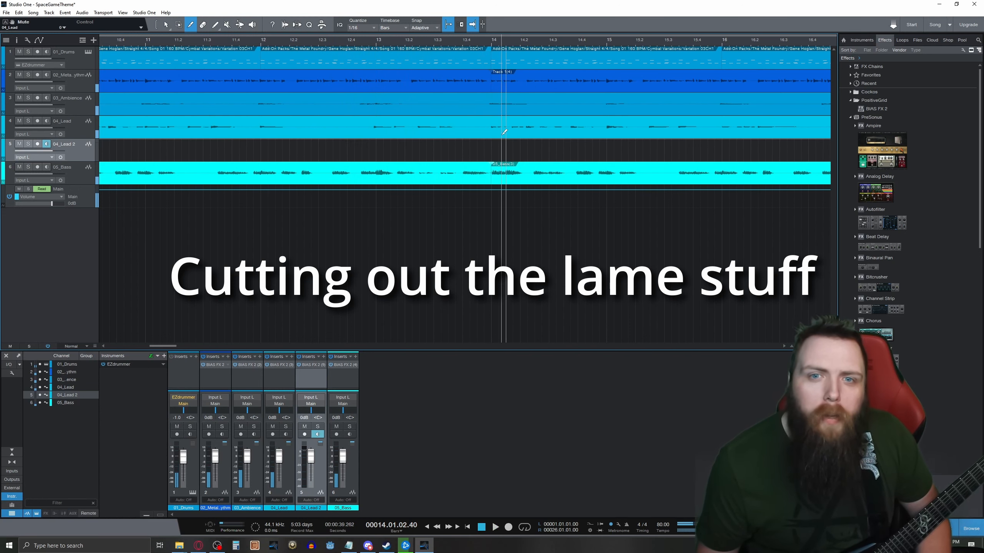
# Split the 04_Lead clip at bar 14, delete the part after it, and play the transition from about bar 13.2 to bar 14.3.
pyautogui.click(493, 119)
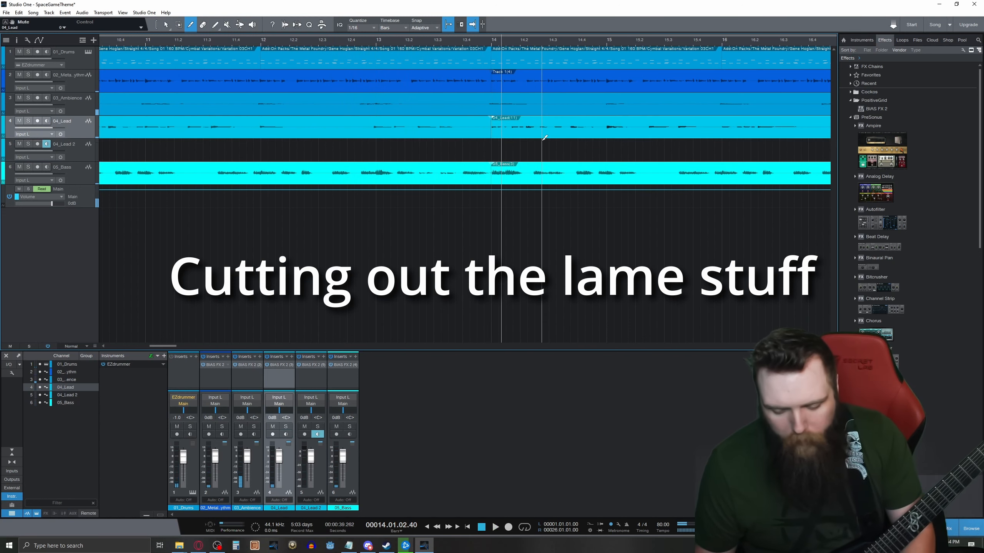
pyautogui.press('Delete')
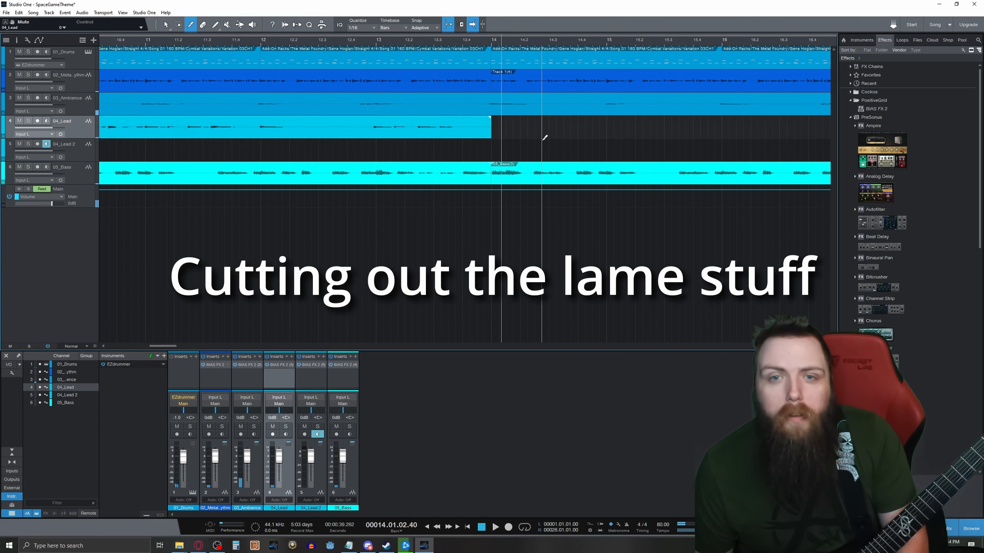
pyautogui.click(401, 44)
pyautogui.click(495, 527)
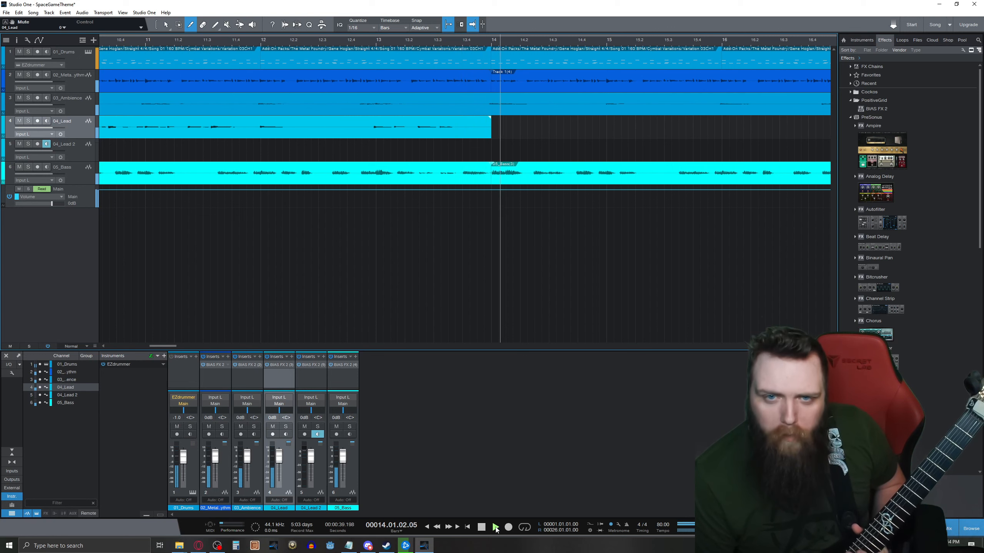
pyautogui.click(481, 528)
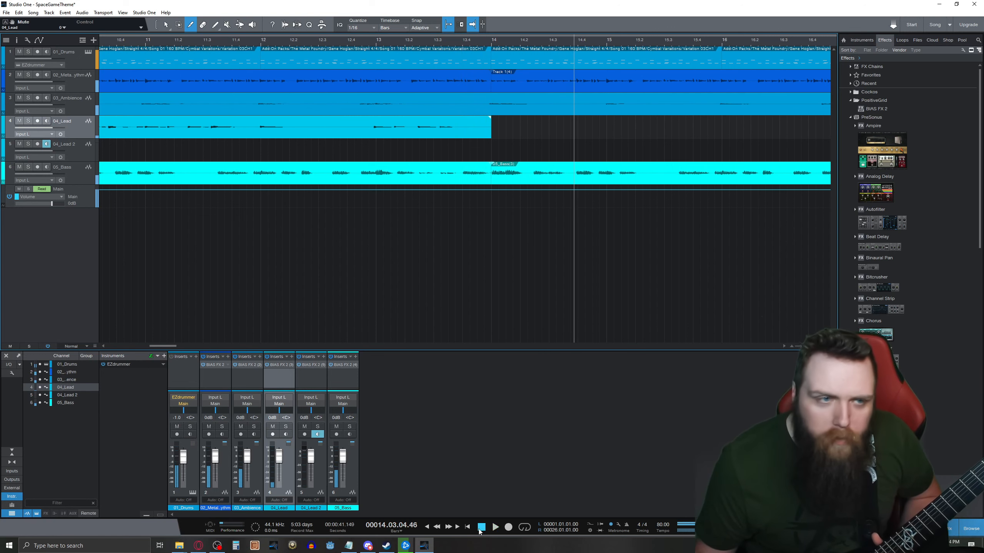
# Turn off input monitoring on 04_Lead 2, rename it 05_Lead2, and rename the bass track 06_Bass.
pyautogui.click(47, 144)
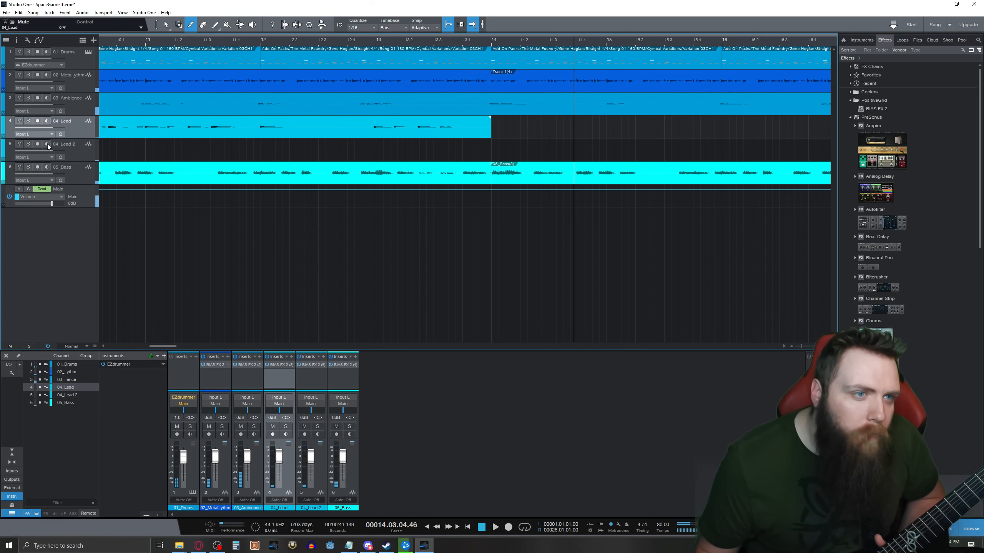
pyautogui.click(68, 148)
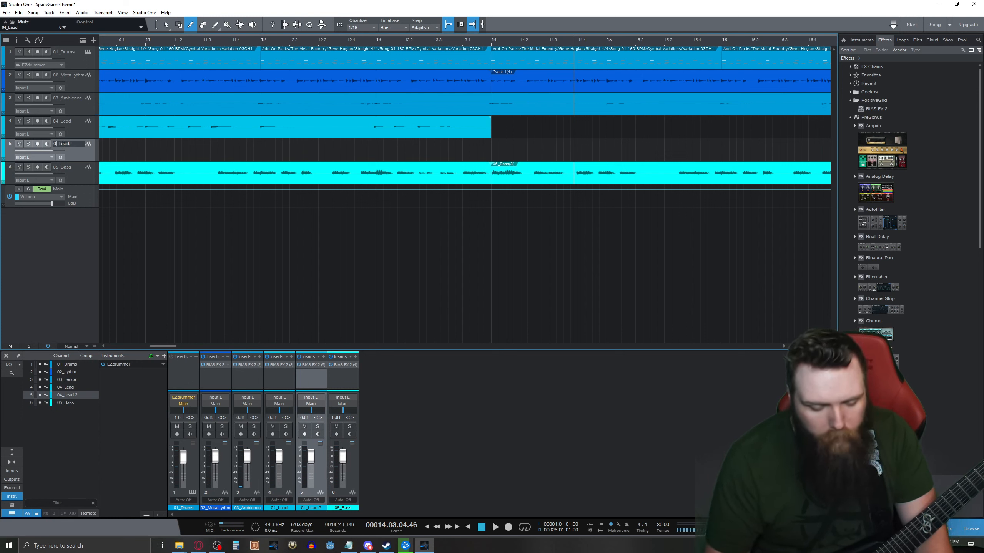
pyautogui.click(66, 168)
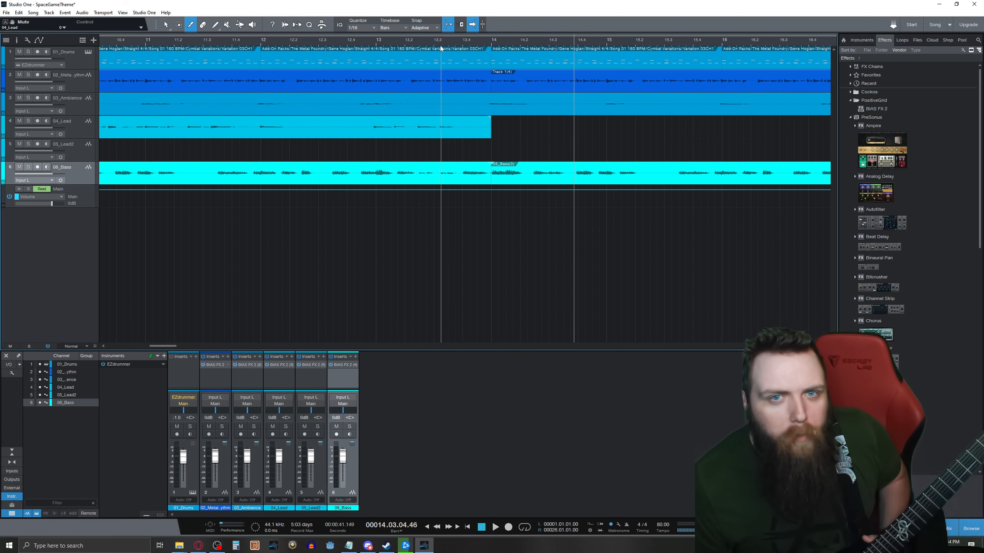
# Turn on input monitoring for 04_Lead and play from about bar 11 to bar 17.4 while improvising a lead.
pyautogui.click(411, 43)
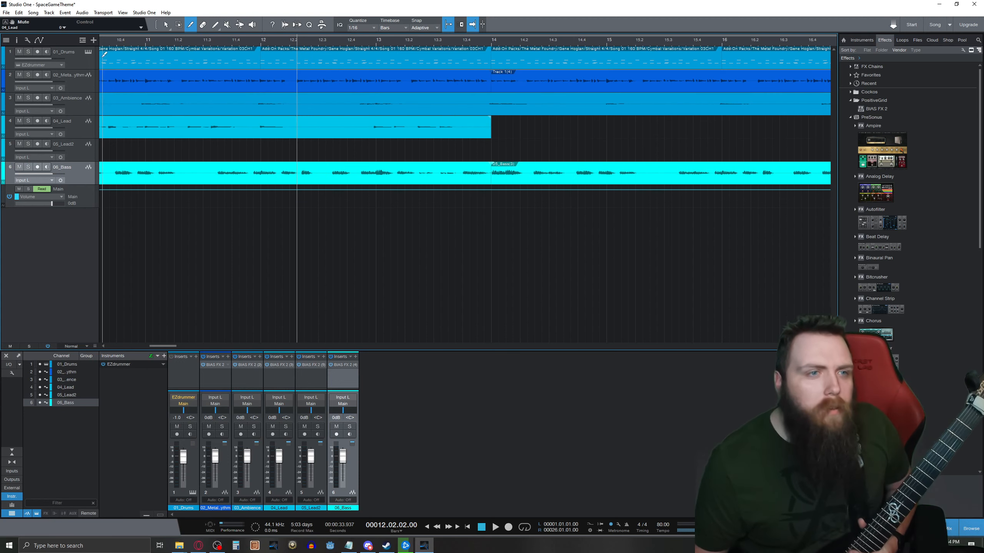
pyautogui.click(40, 122)
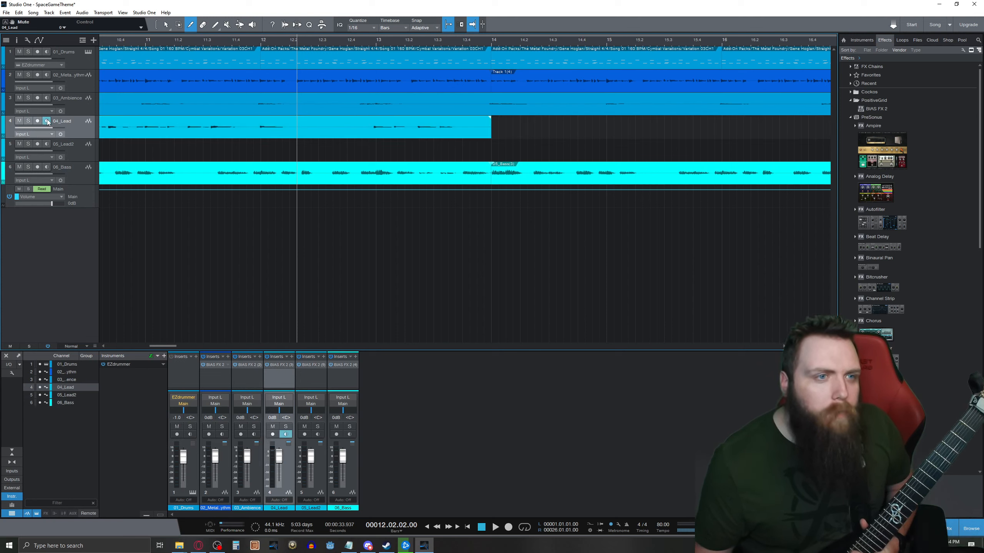
pyautogui.click(161, 41)
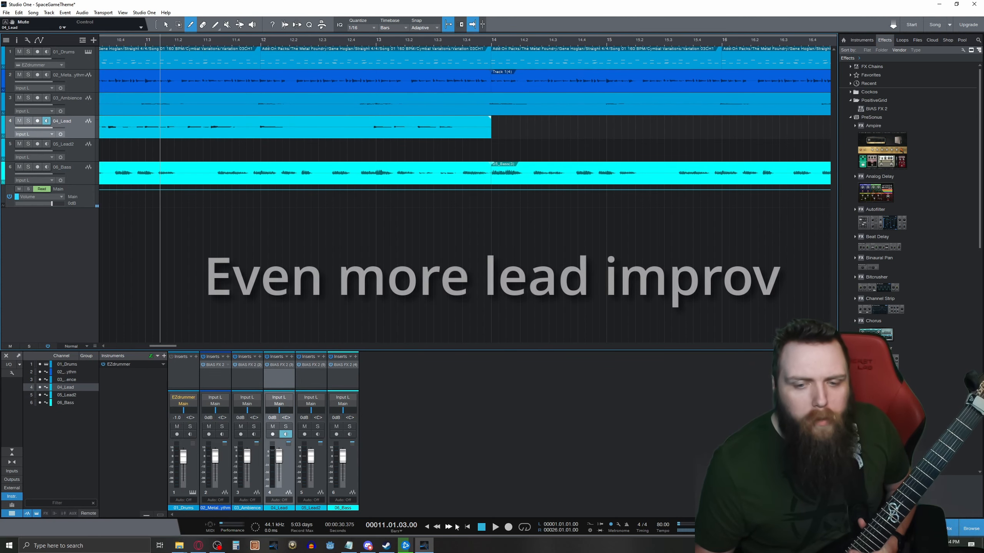
pyautogui.click(495, 528)
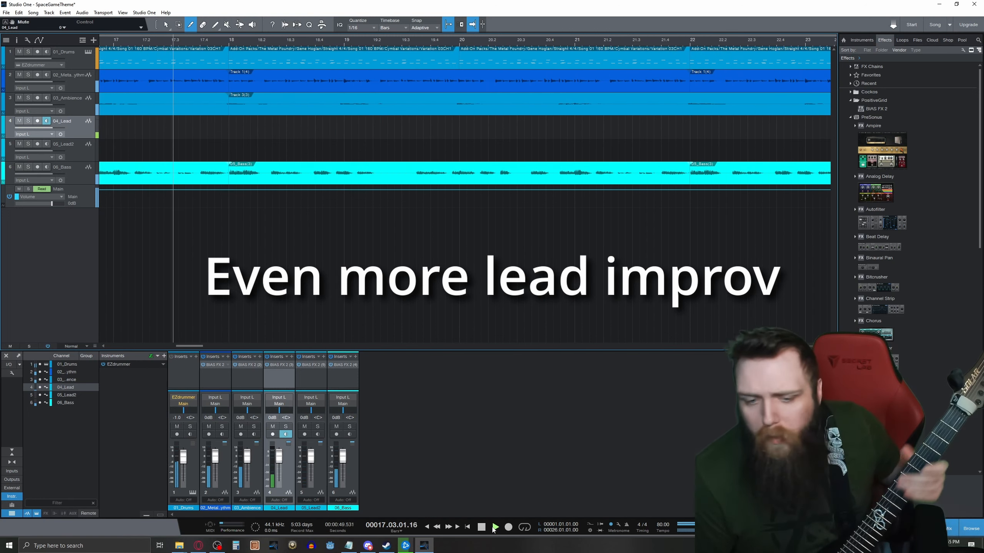
pyautogui.press('space')
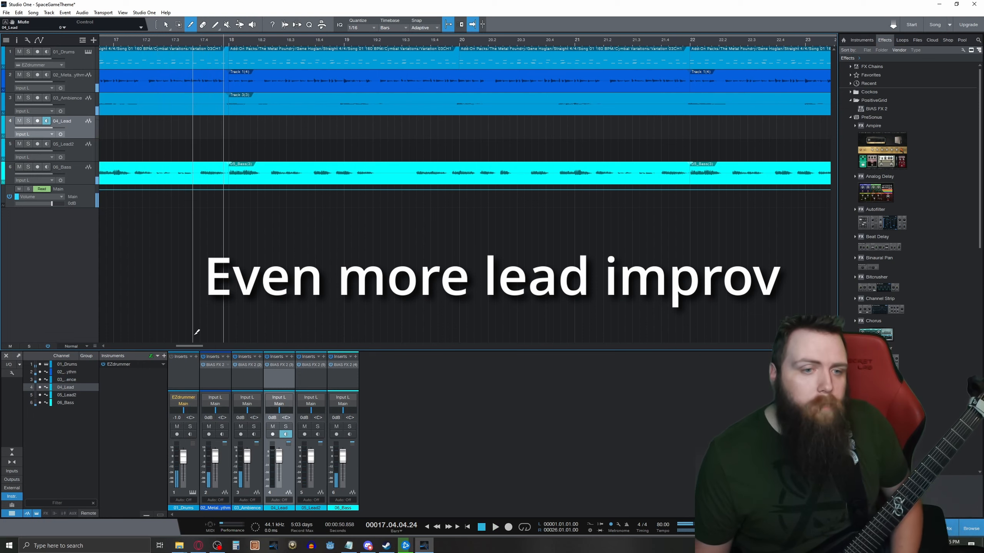
# Disarm 04_Lead, arm 05_Lead2, and record the new lead idea on it from bar 13 to about bar 22.2.
pyautogui.moveTo(192, 346); pyautogui.dragTo(172, 347)
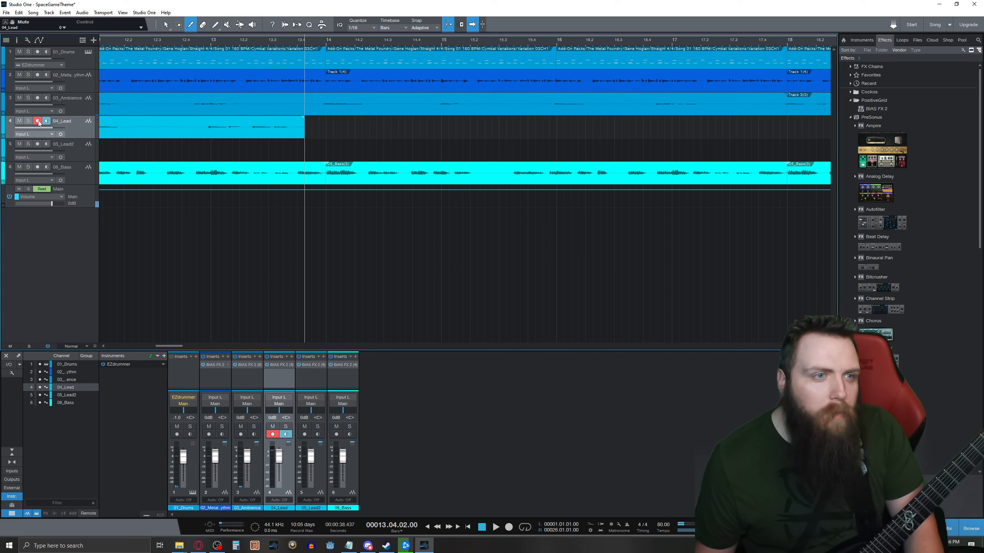
pyautogui.click(37, 121)
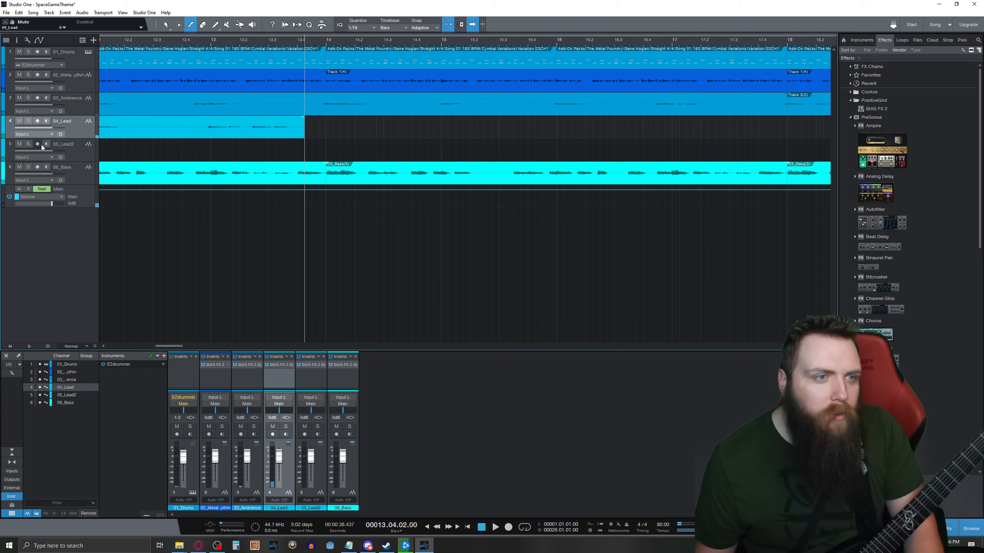
pyautogui.click(38, 143)
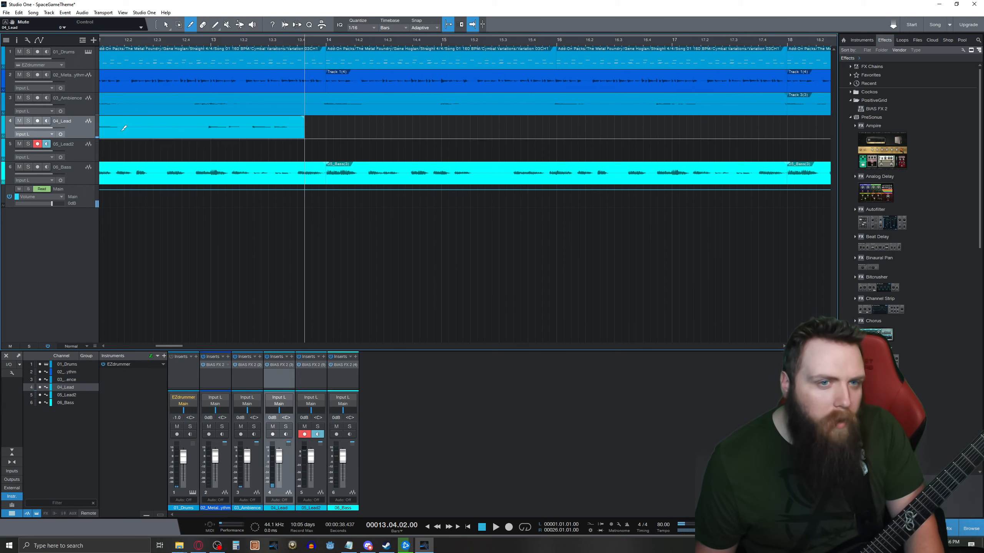
pyautogui.click(211, 43)
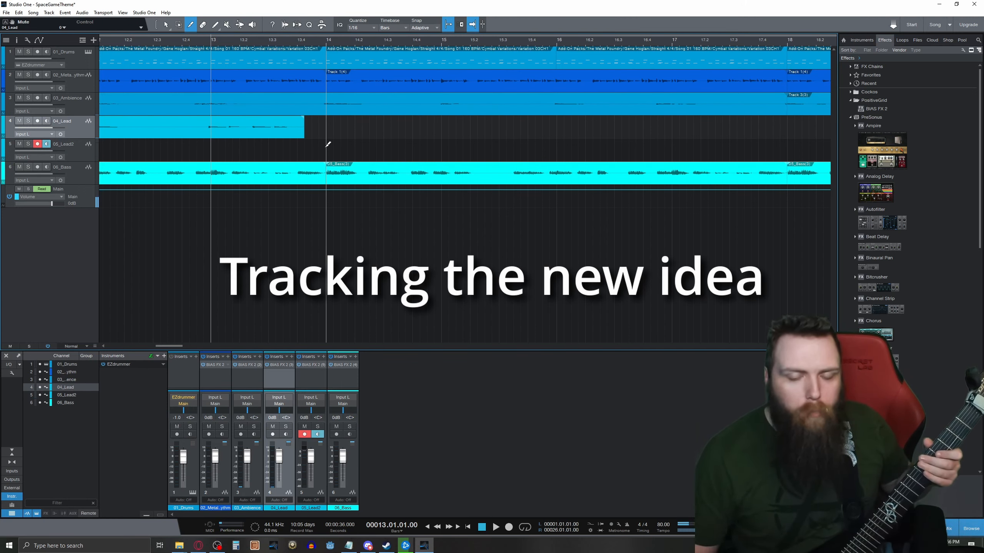
pyautogui.click(509, 527)
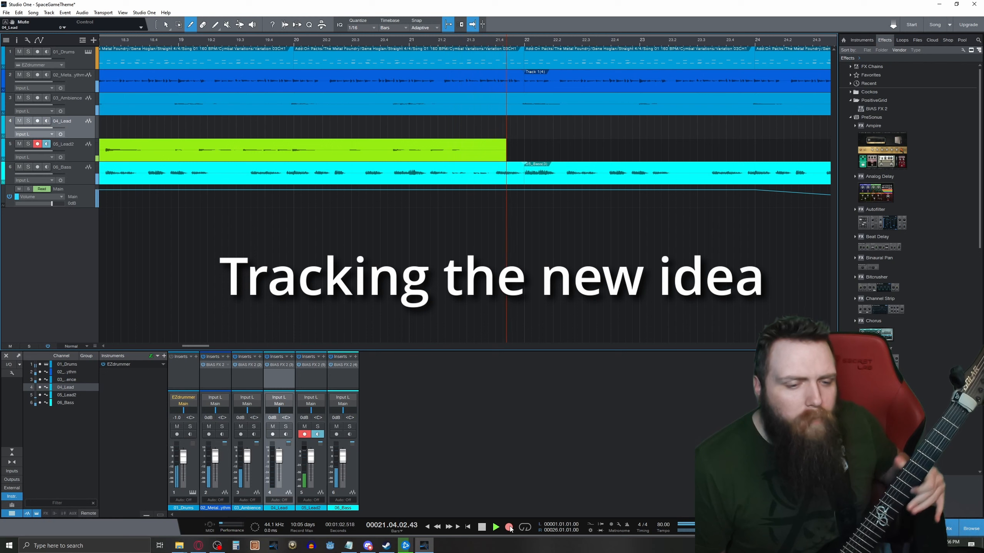
pyautogui.click(482, 527)
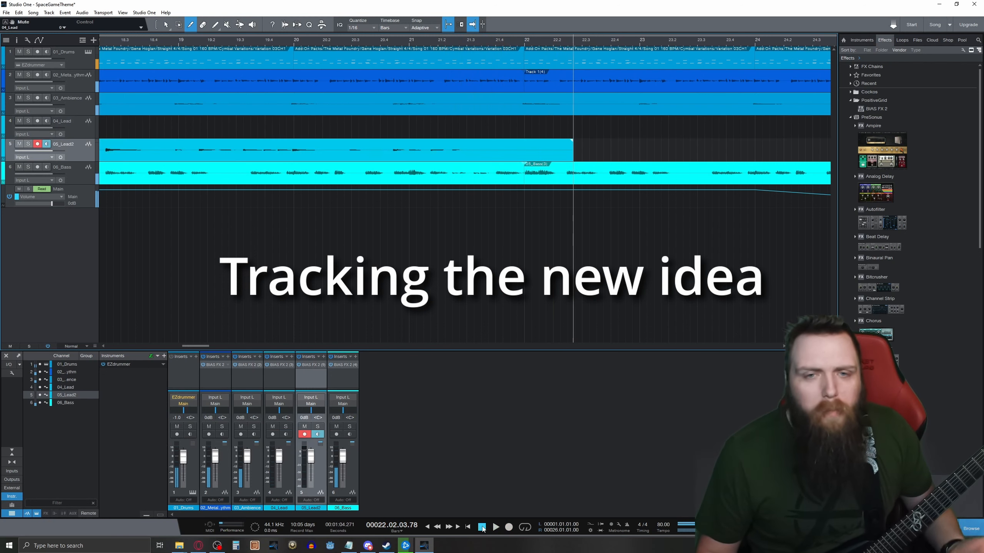
# Play back the new lead recording from about bar 12.3 to bar 18.3.
pyautogui.moveTo(200, 349); pyautogui.dragTo(168, 351)
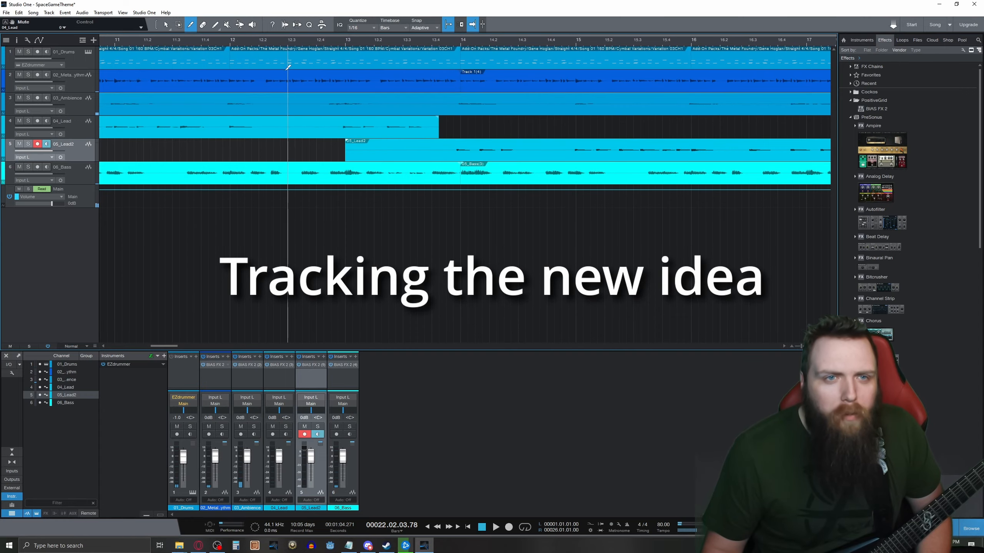
pyautogui.click(281, 43)
pyautogui.click(498, 527)
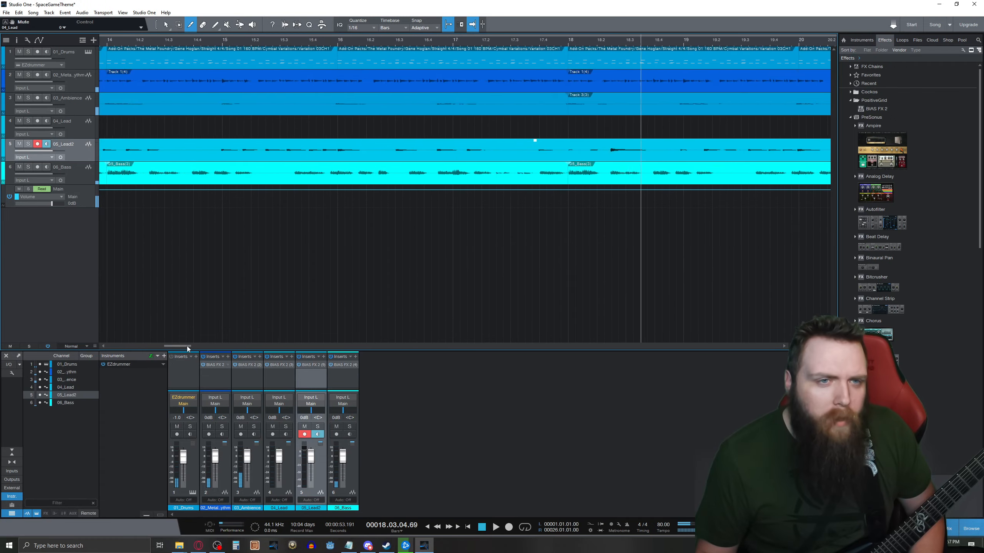
# Disarm 05_Lead2, turn on monitoring for 04_Lead, and play until about bar 20.3 while trying an arpeggio idea.
pyautogui.moveTo(186, 346); pyautogui.dragTo(176, 346)
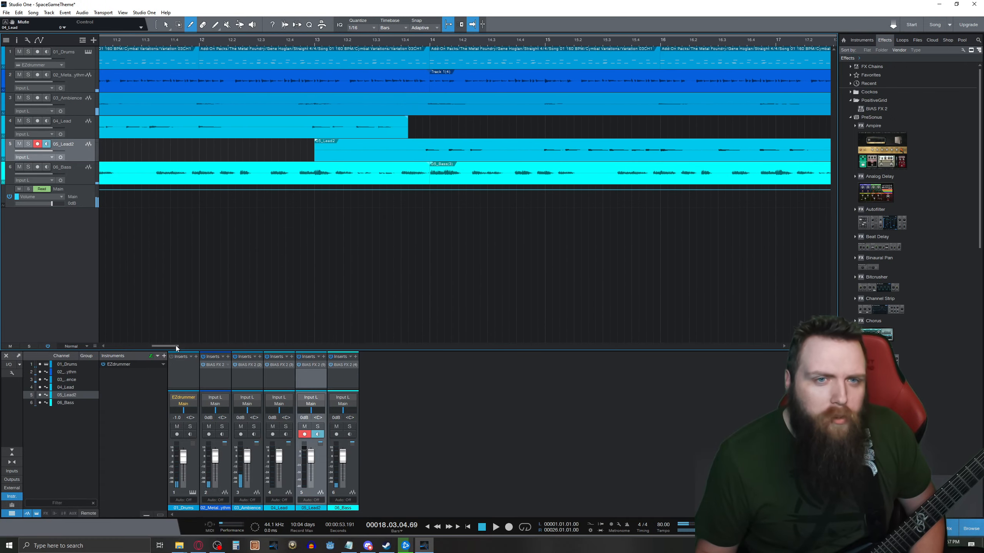
pyautogui.click(38, 143)
pyautogui.click(47, 121)
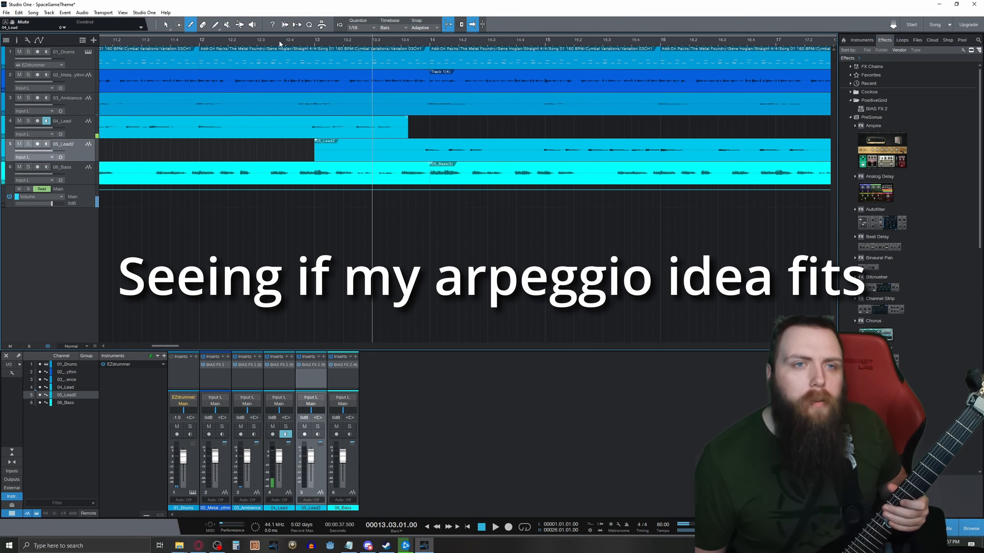
pyautogui.press('space')
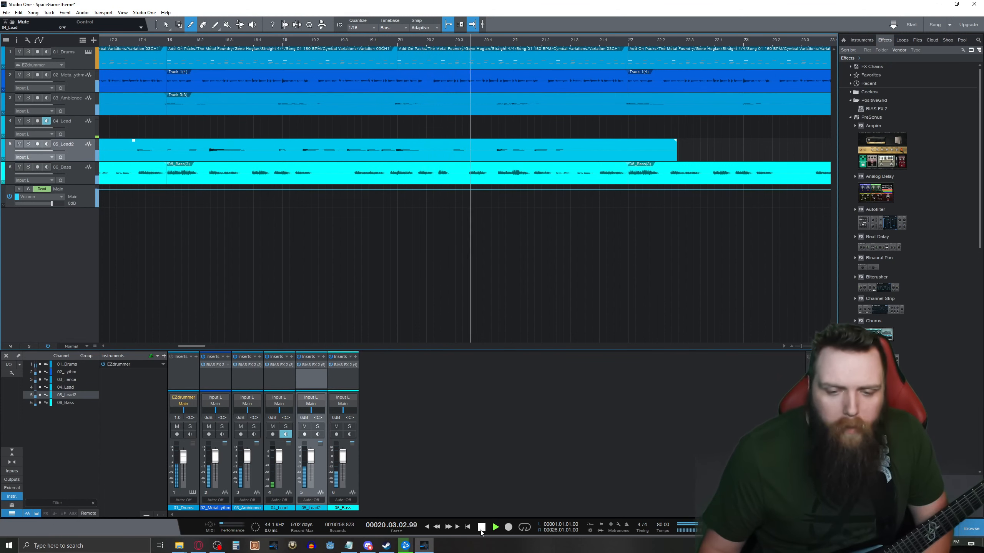
pyautogui.click(481, 530)
# Split the 05_Lead2 clip where the 04_Lead clip ends, near bar 13.4, and delete the piece before the cut.
pyautogui.moveTo(197, 345); pyautogui.dragTo(172, 346)
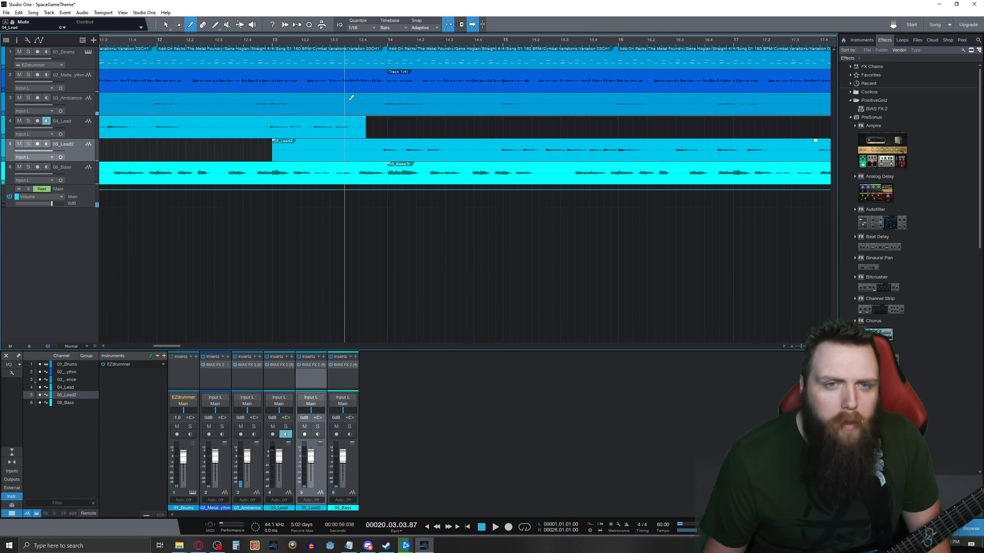
pyautogui.click(366, 149)
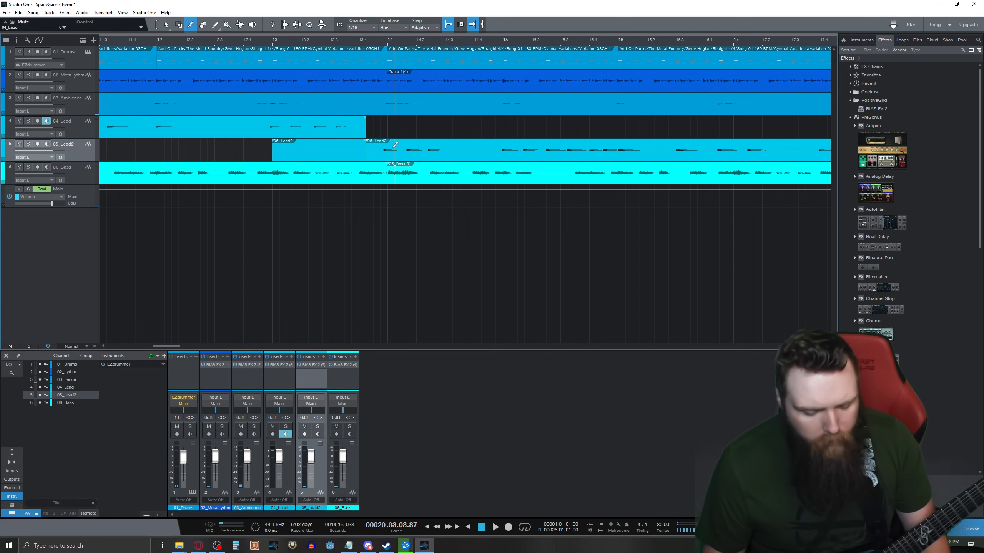
pyautogui.press('a')
pyautogui.click(167, 26)
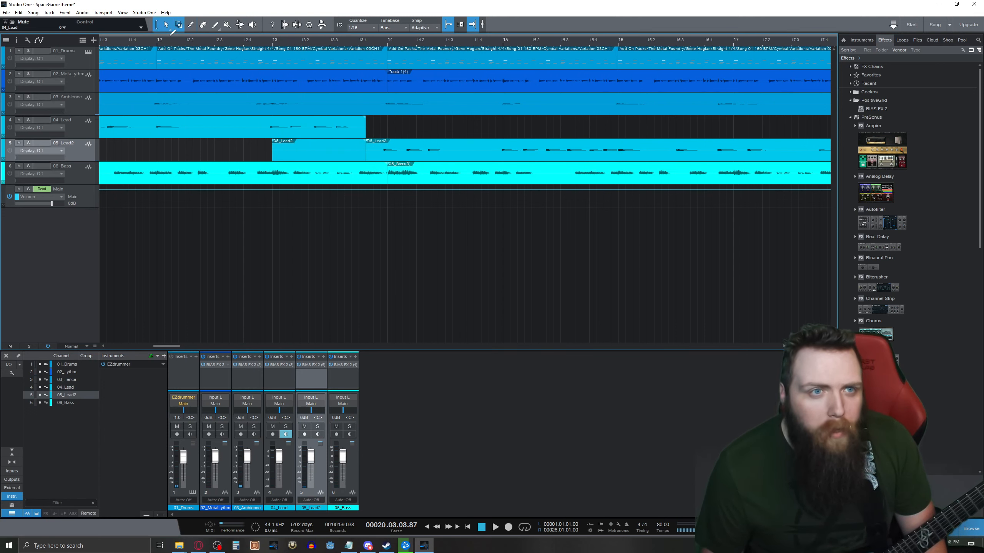
pyautogui.press('a')
pyautogui.press('Delete')
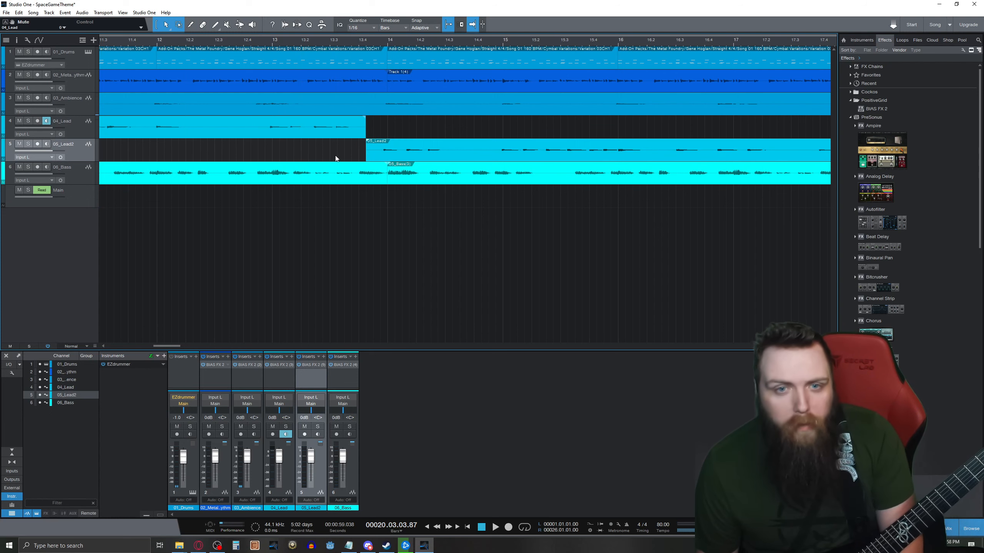
# Move the remaining 05_Lead2 clip straight up onto the 04_Lead track and place the playhead at bar 13.3.
pyautogui.click(404, 148)
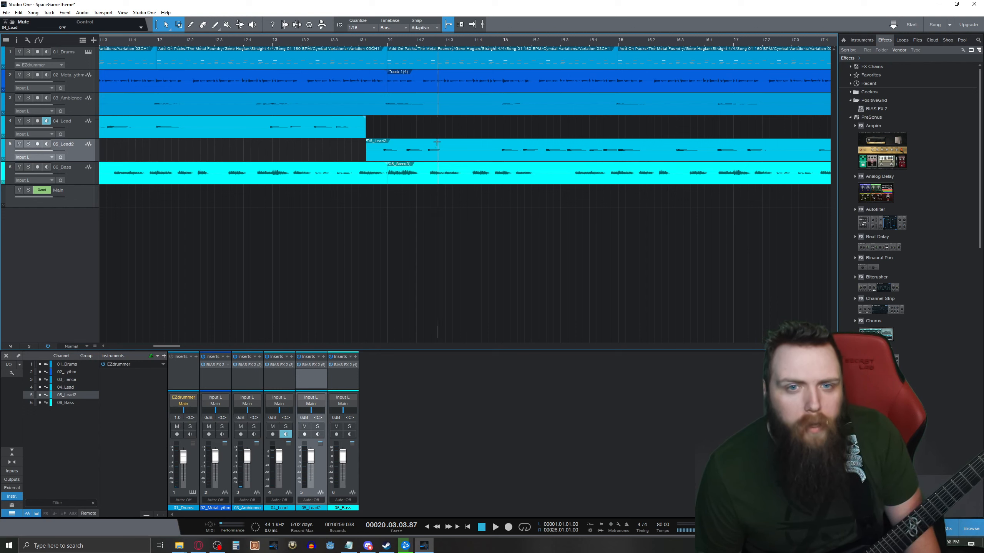
pyautogui.moveTo(422, 158); pyautogui.dragTo(419, 130)
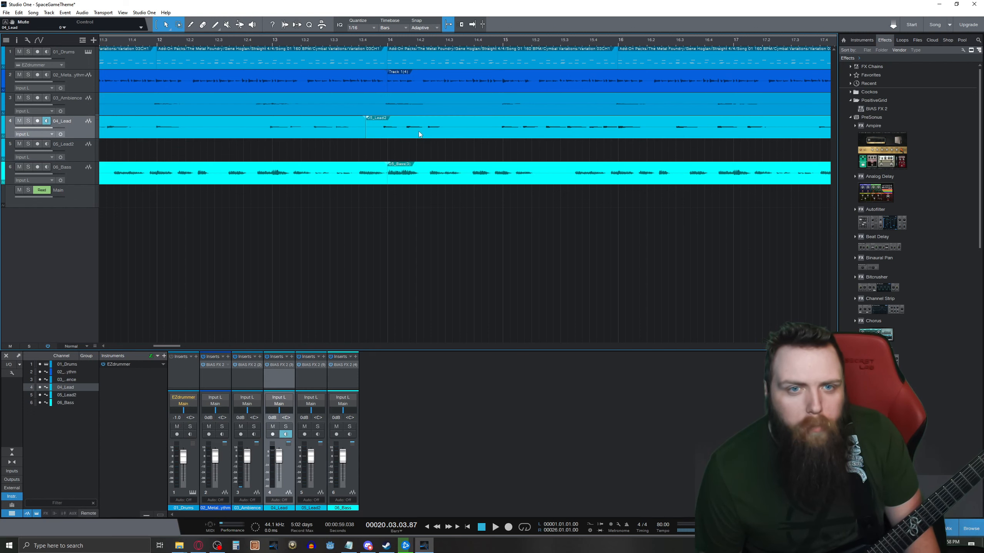
pyautogui.click(344, 43)
# Select 05_Lead2, open its BIAS FX 2 insert and preset browser, and permanently dismiss both promotion notices.
pyautogui.click(68, 146)
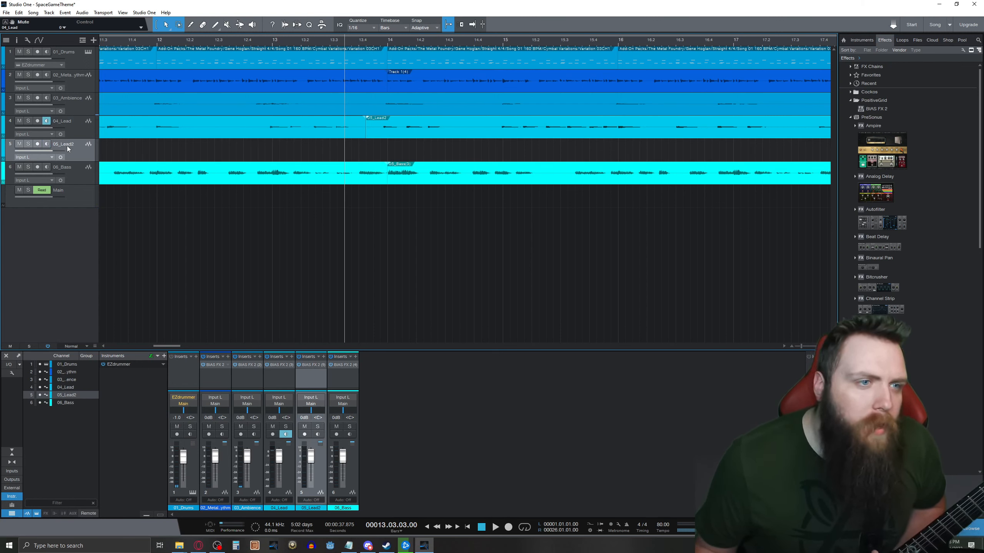
pyautogui.click(310, 365)
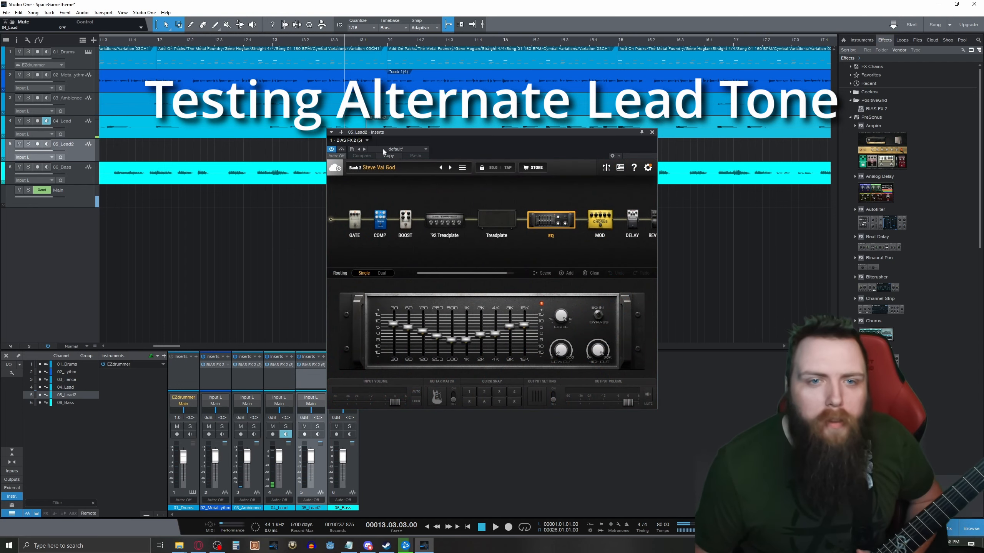
pyautogui.click(395, 168)
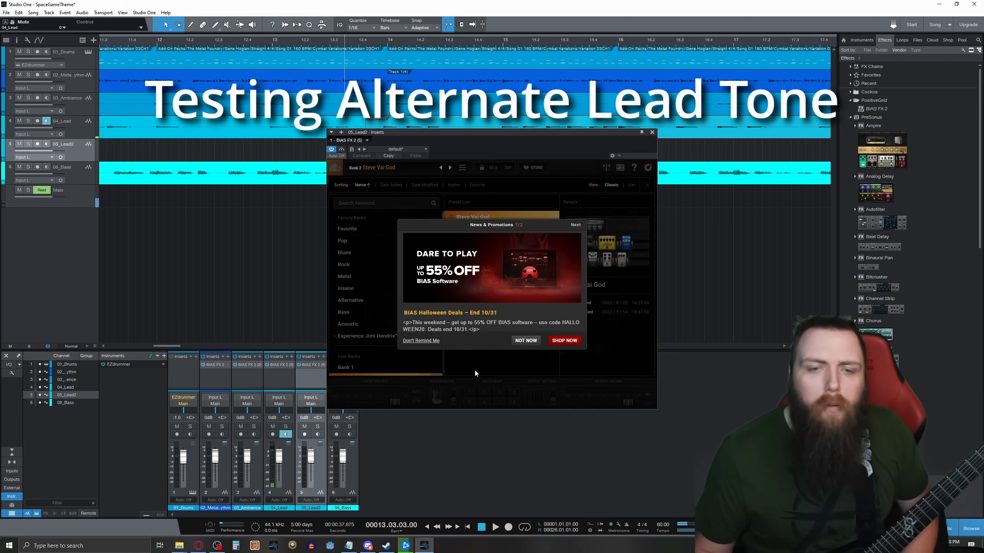
pyautogui.click(430, 340)
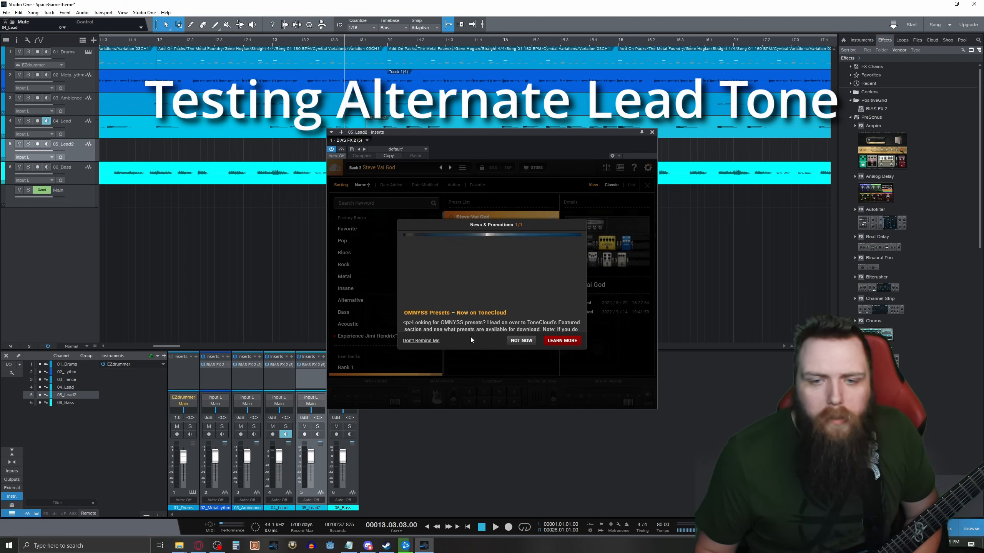
pyautogui.click(420, 341)
# Load the "joe satriani - cryin'" preset from Bank 2 on 05_Lead2.
pyautogui.click(372, 335)
pyautogui.scroll(-2, 368, 333)
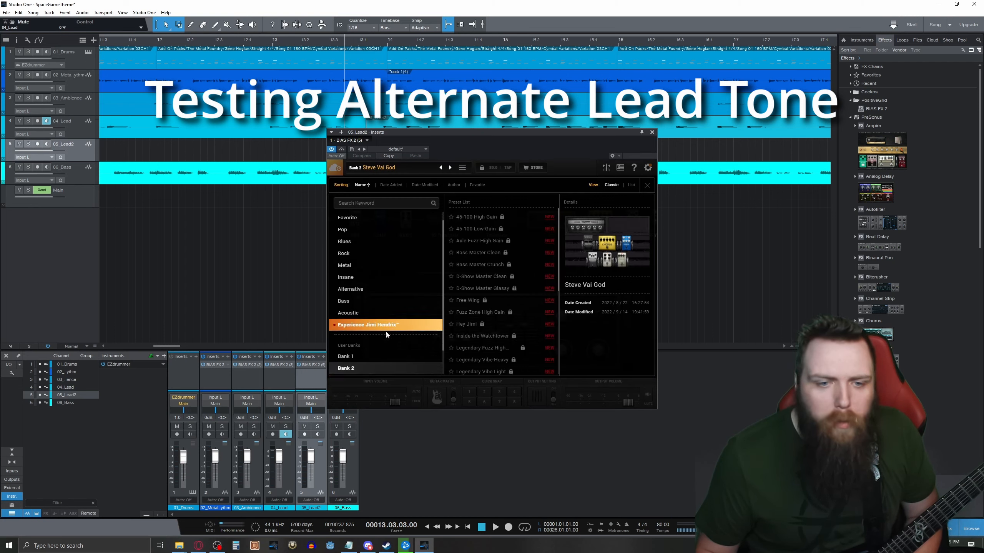
pyautogui.click(366, 339)
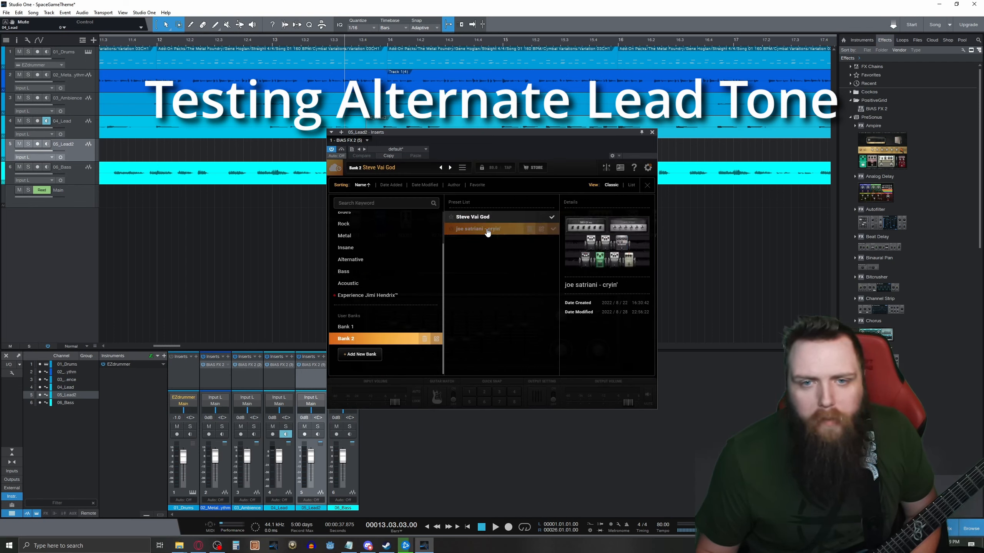
pyautogui.click(523, 229)
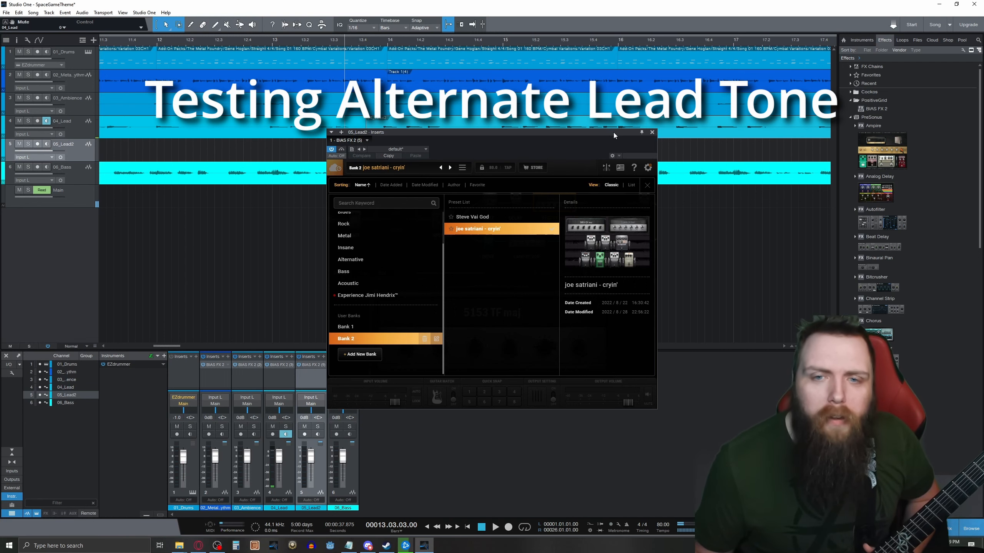
# Move the plugin window clear of the tracks, display the Bank 1 presets, and play from about bar 12.3 to 15.4.
pyautogui.moveTo(578, 134); pyautogui.dragTo(663, 245)
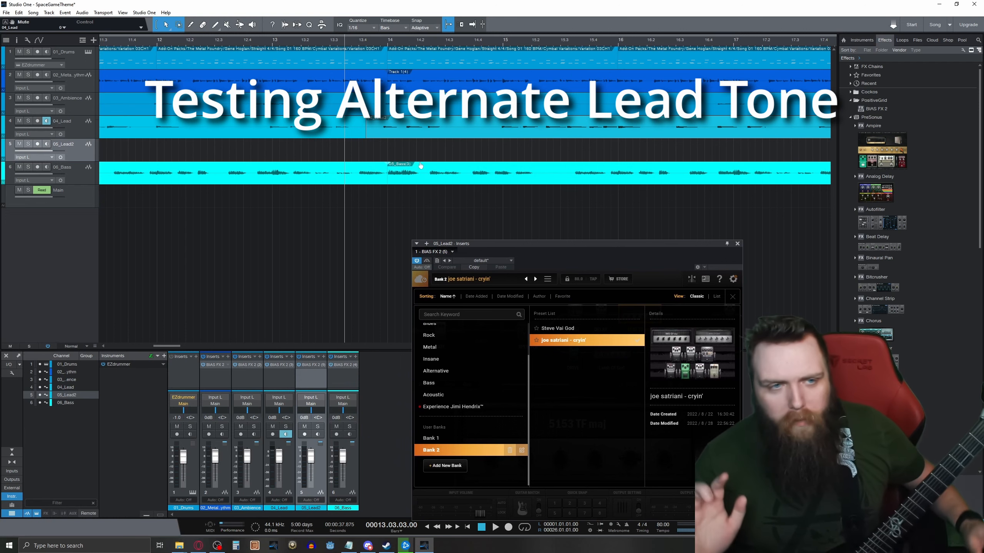
pyautogui.click(230, 43)
pyautogui.click(462, 438)
pyautogui.click(498, 529)
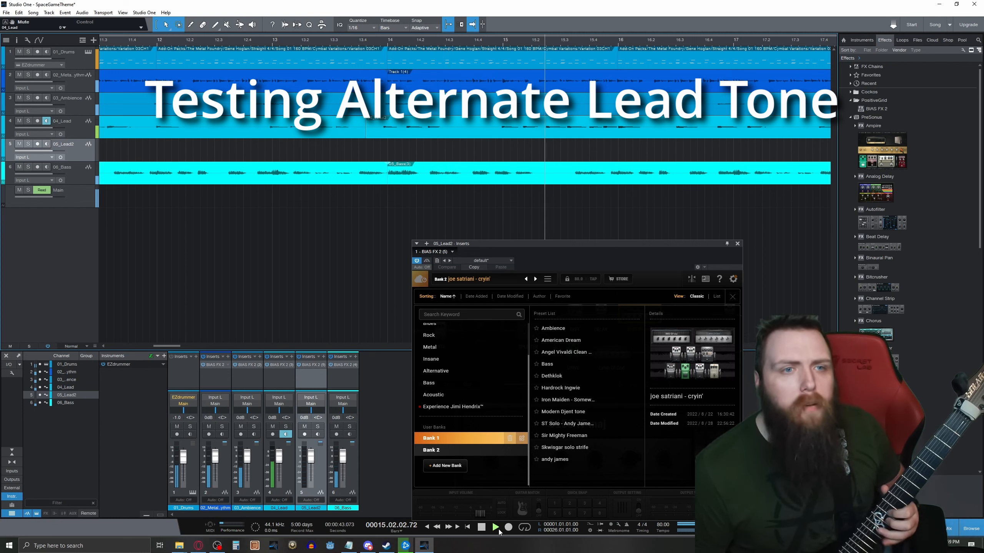
pyautogui.click(481, 527)
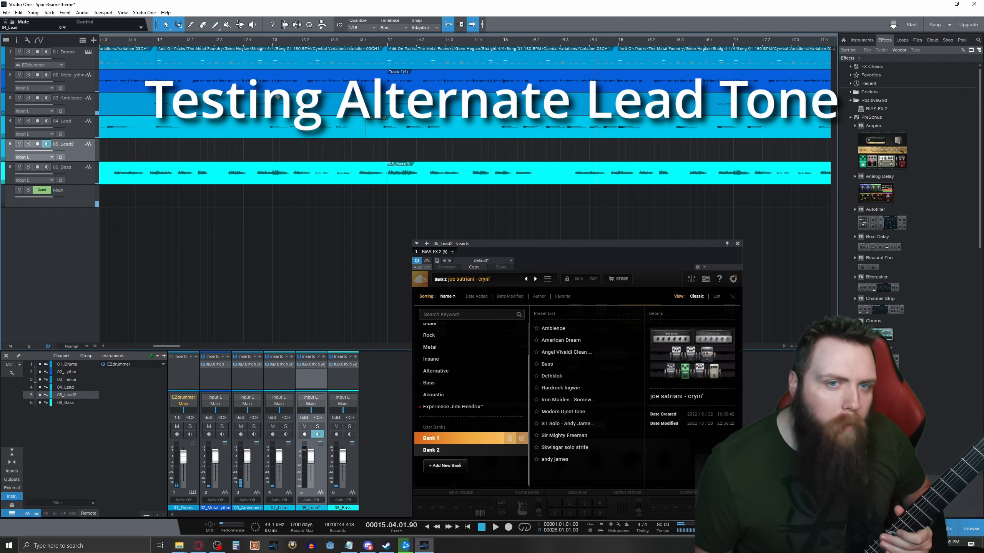
# With monitoring switched from 04_Lead to 05_Lead2, play from bar 12.4 to about bar 22.3 to test the lead tone.
pyautogui.click(244, 46)
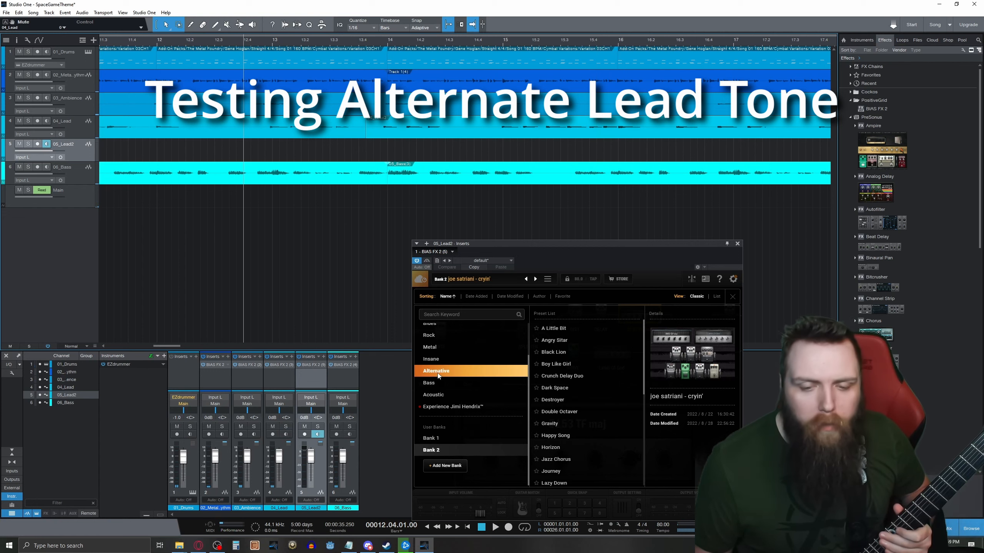
pyautogui.click(495, 527)
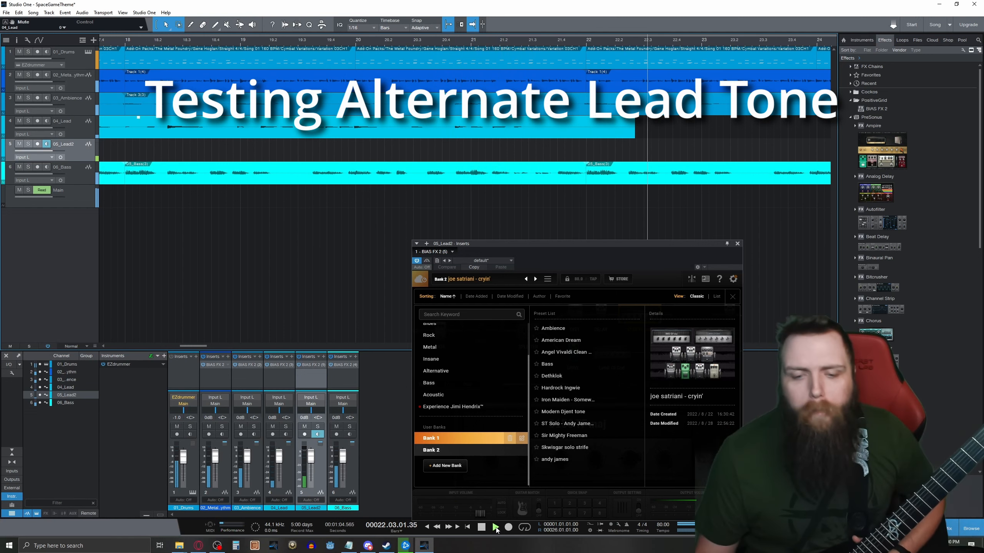
pyautogui.click(486, 527)
# Load the Steve Vai God preset from Bank 2 on 05_Lead2 and return to the Bank 1 preset list.
pyautogui.click(475, 454)
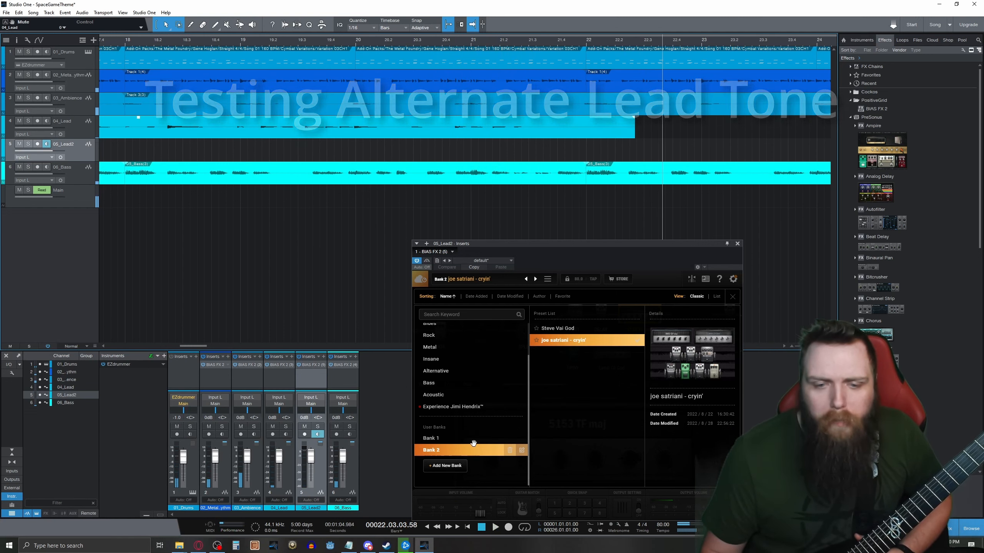
pyautogui.click(474, 442)
pyautogui.click(499, 451)
pyautogui.click(557, 329)
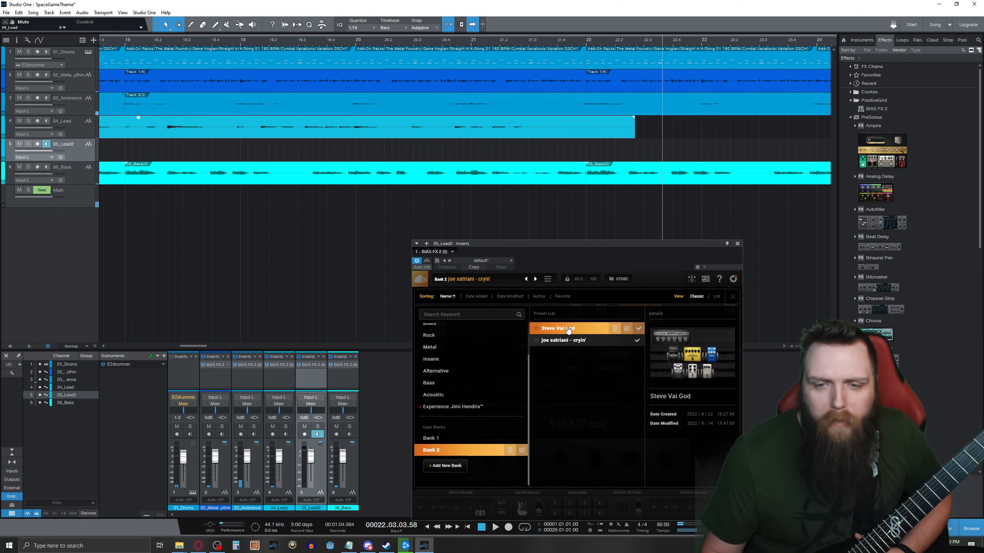
pyautogui.click(434, 394)
pyautogui.click(465, 438)
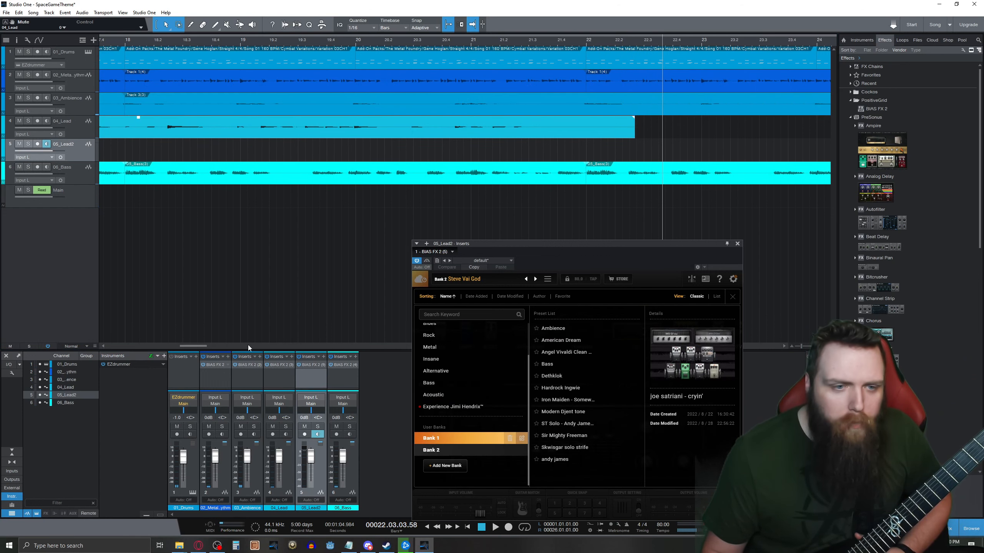
# Play the song from about bar 12 to bar 25.1 while trying the Steve Vai God tone.
pyautogui.moveTo(194, 345); pyautogui.dragTo(166, 346)
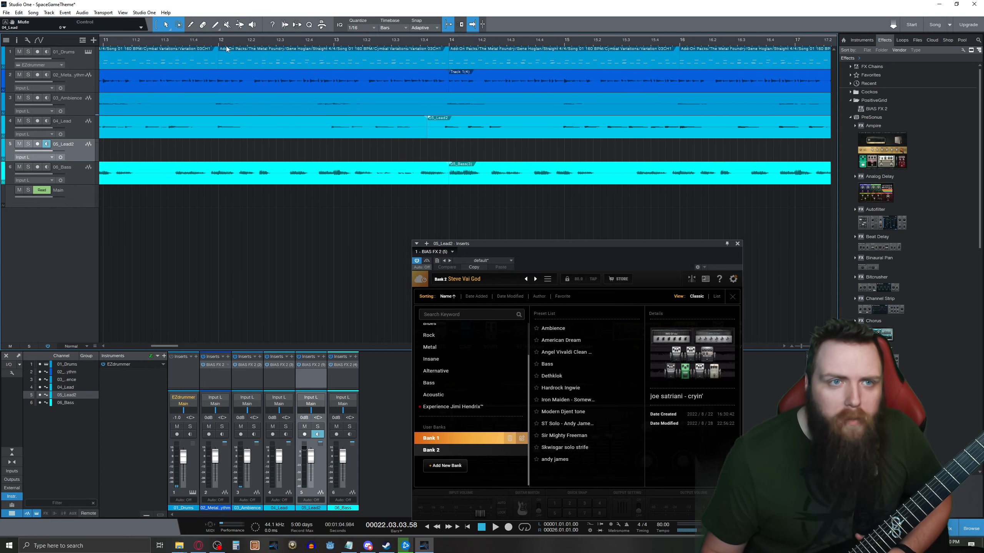
pyautogui.click(496, 528)
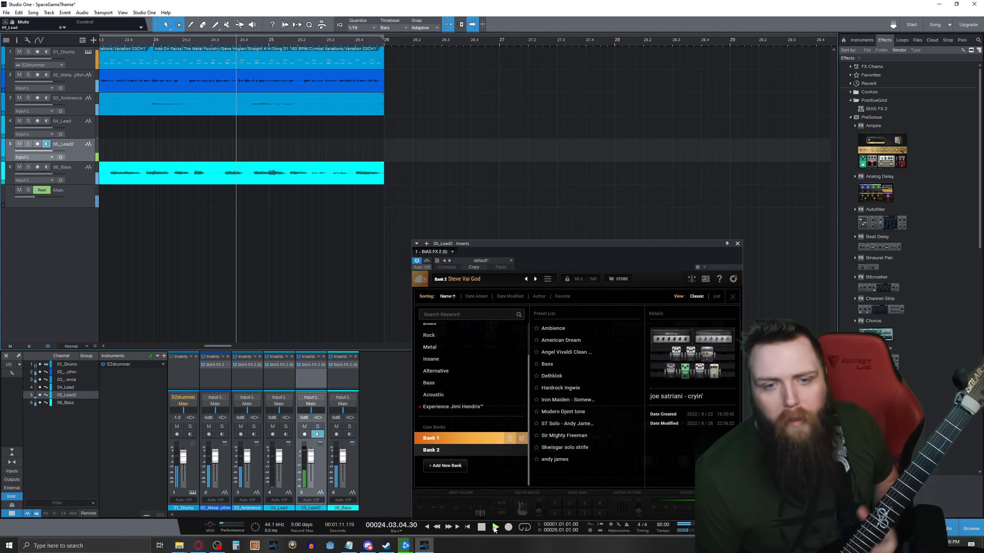
pyautogui.press('space')
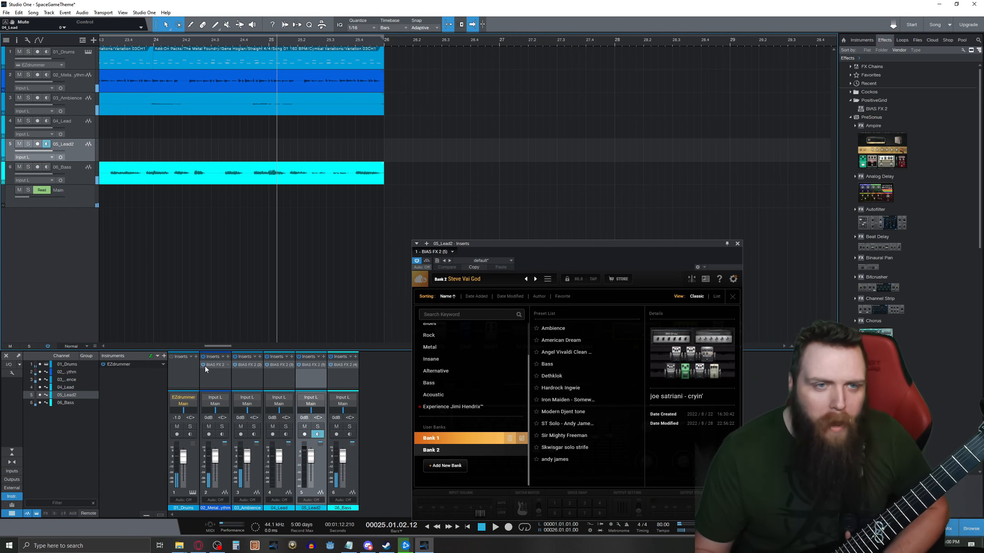
# Place the playhead at bar 12 and arm 05_Lead2 for recording.
pyautogui.moveTo(213, 347); pyautogui.dragTo(104, 347)
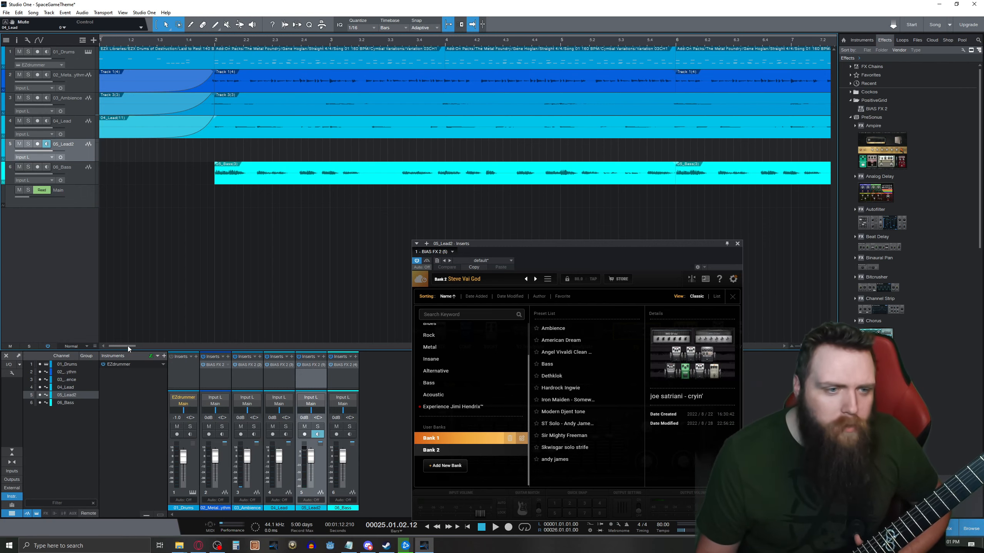
pyautogui.moveTo(128, 346); pyautogui.dragTo(167, 348)
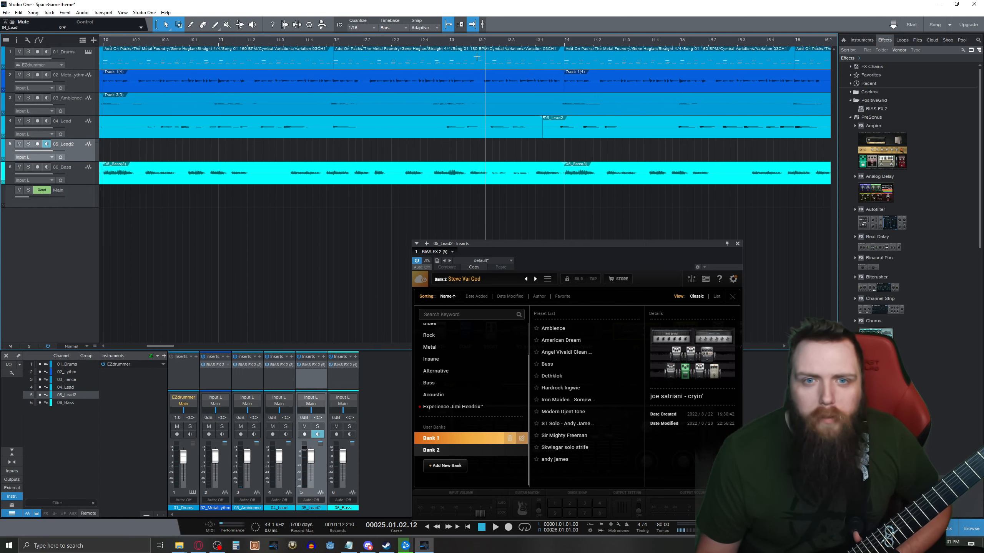
pyautogui.click(335, 42)
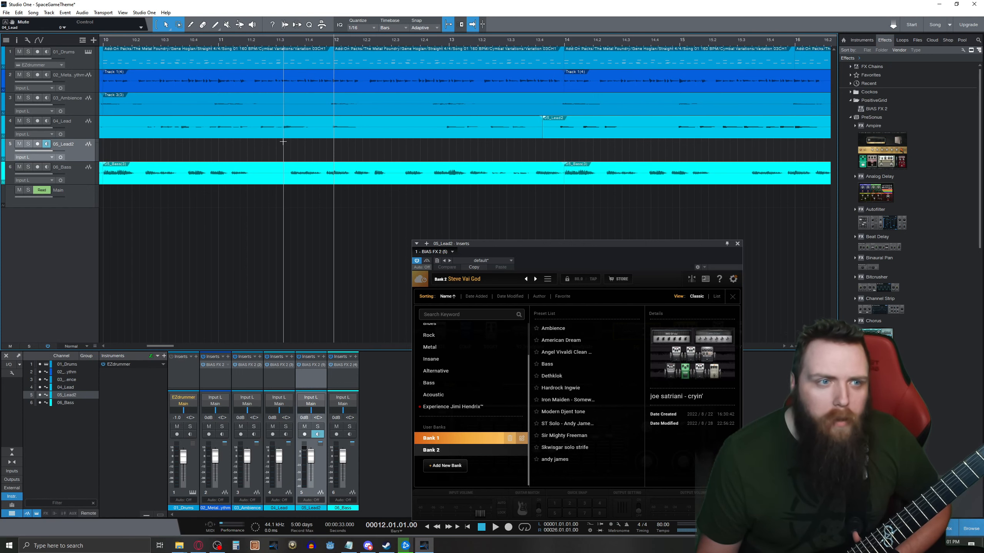
pyautogui.click(38, 146)
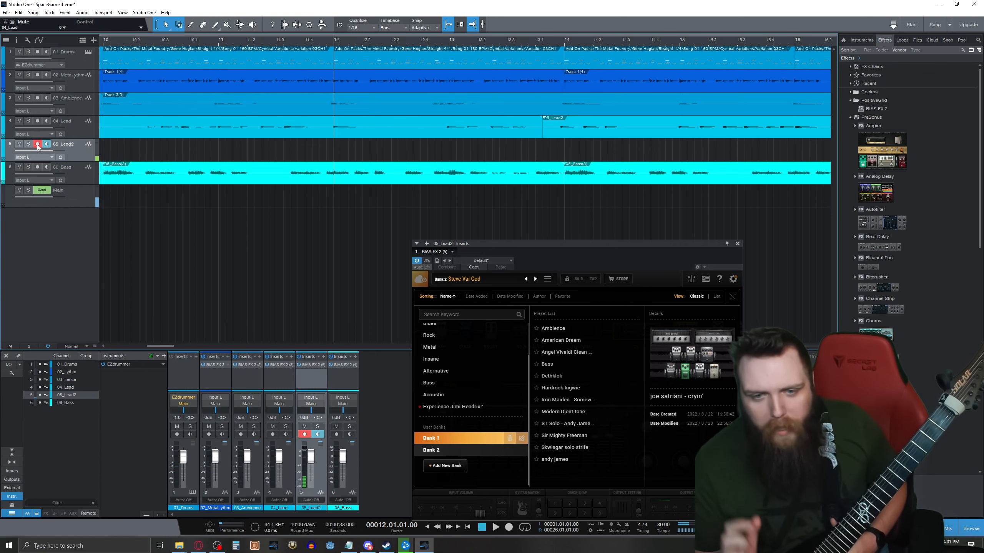
# Browse the preset banks and audition the Bank 1 presets "andy james" and "ST Solo - Andy James Style" on 05_Lead2.
pyautogui.click(455, 371)
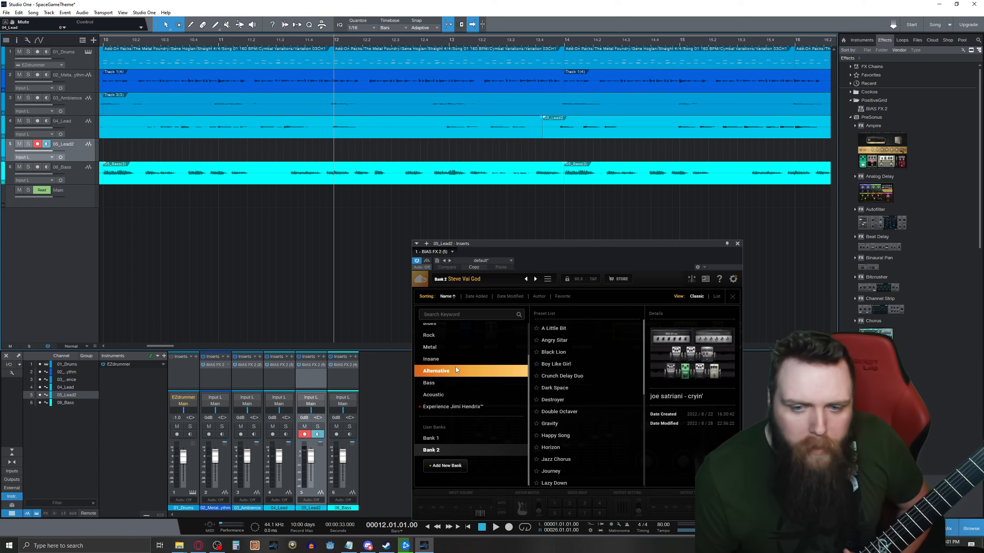
pyautogui.click(455, 406)
pyautogui.click(454, 438)
pyautogui.click(461, 450)
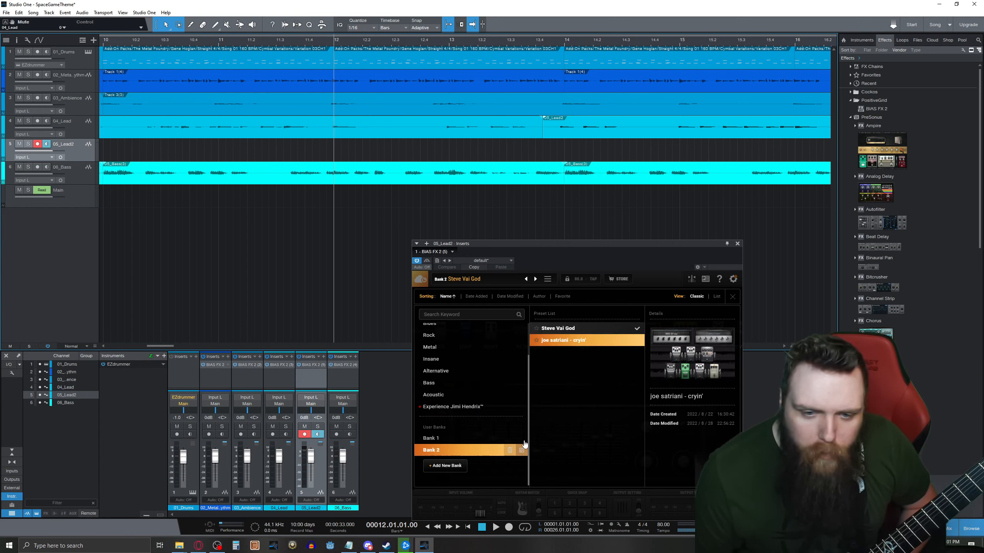
pyautogui.click(460, 439)
pyautogui.click(563, 436)
pyautogui.click(561, 460)
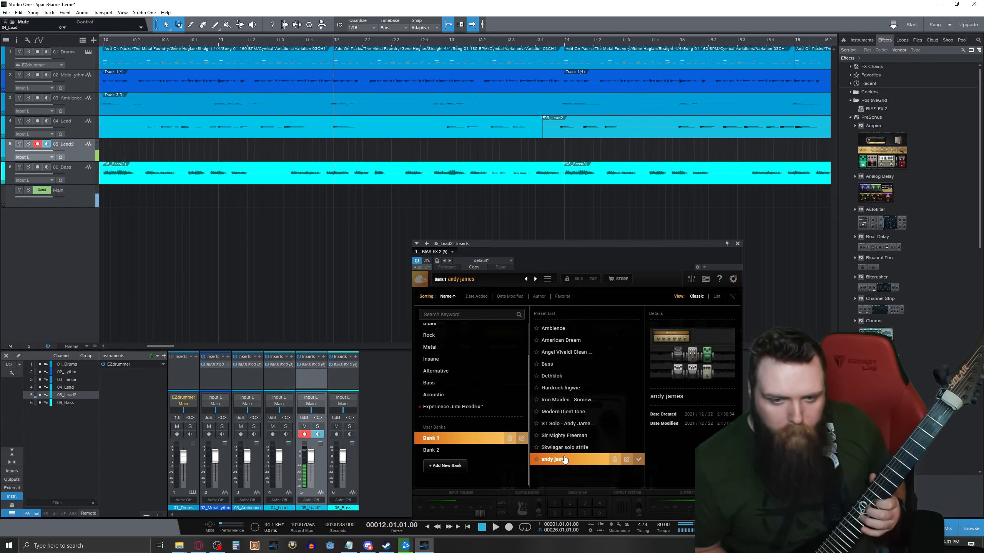
pyautogui.click(571, 424)
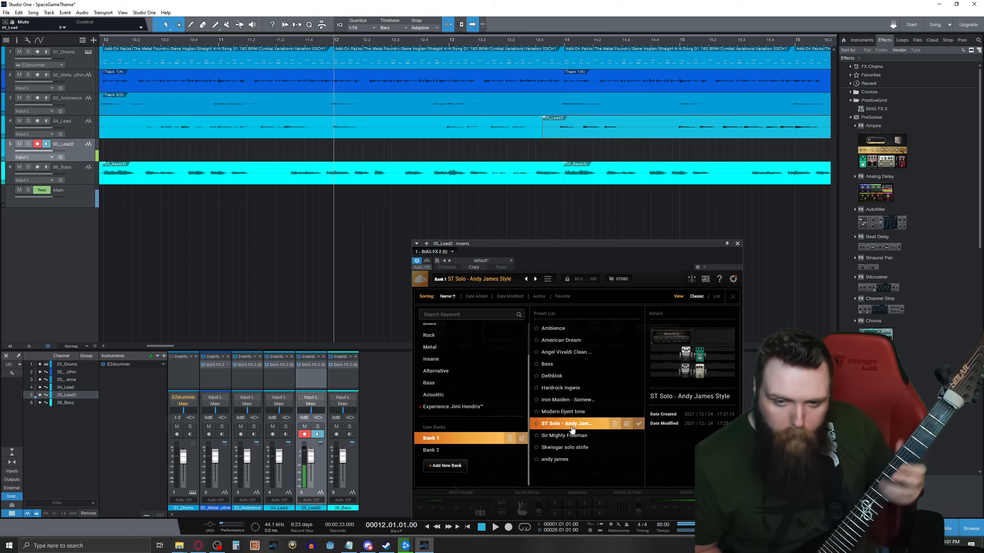
pyautogui.click(565, 435)
# Load the Steve Vai God preset from Bank 2 and record 05_Lead2 from bar 12 to about bar 13.1.
pyautogui.click(473, 449)
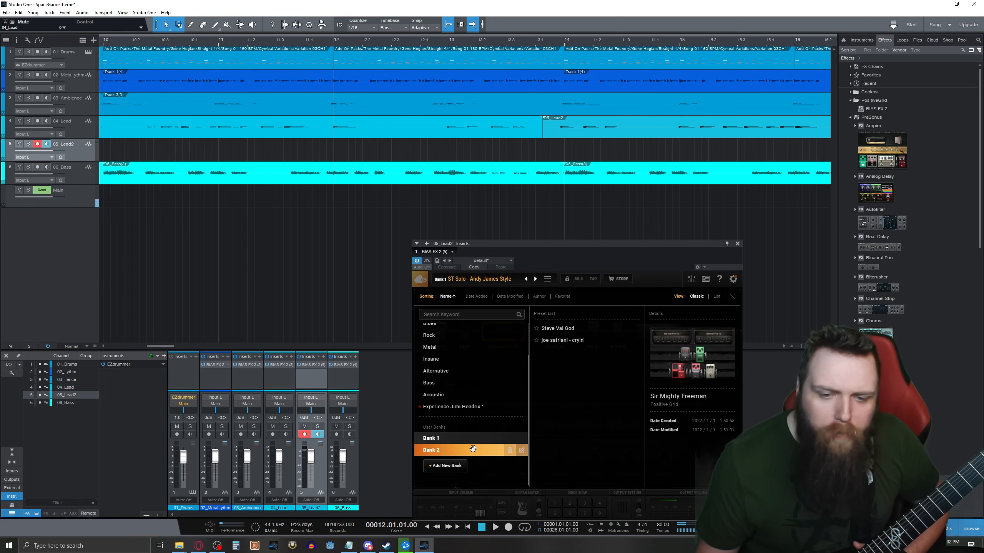
pyautogui.click(574, 328)
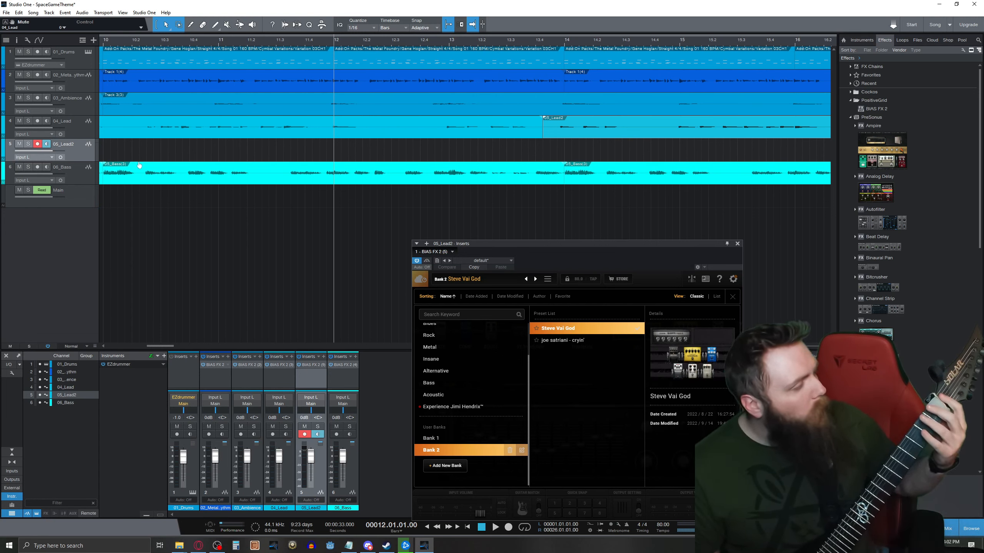
pyautogui.click(508, 527)
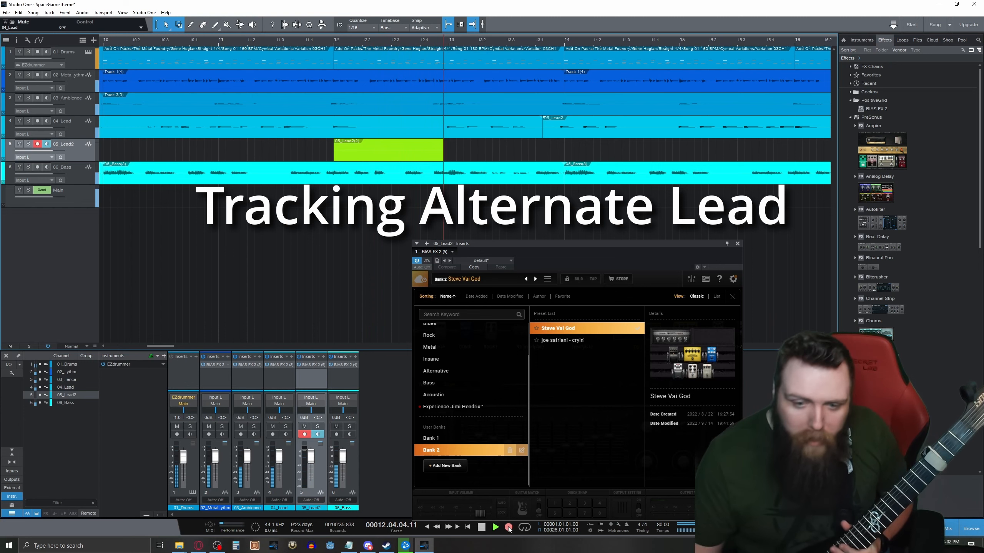
pyautogui.click(481, 528)
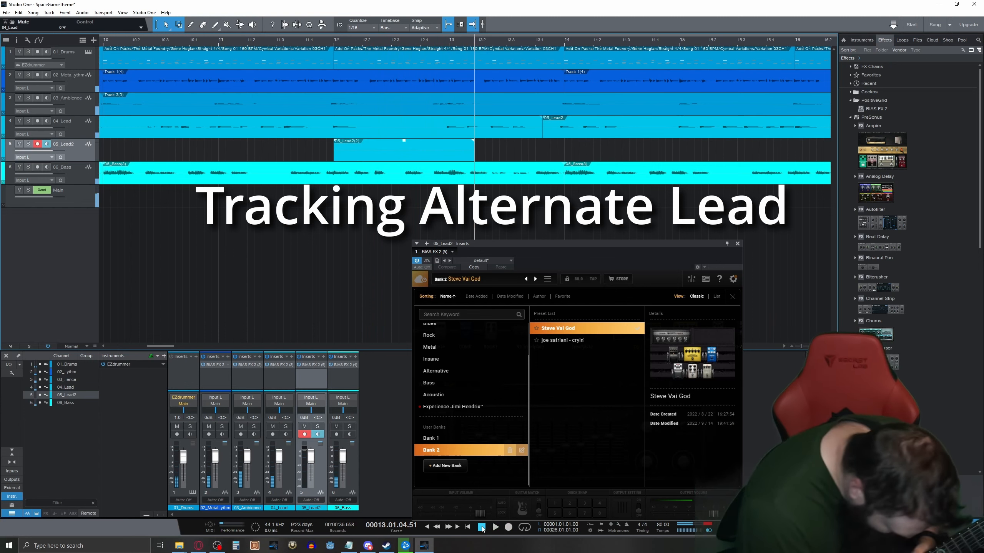
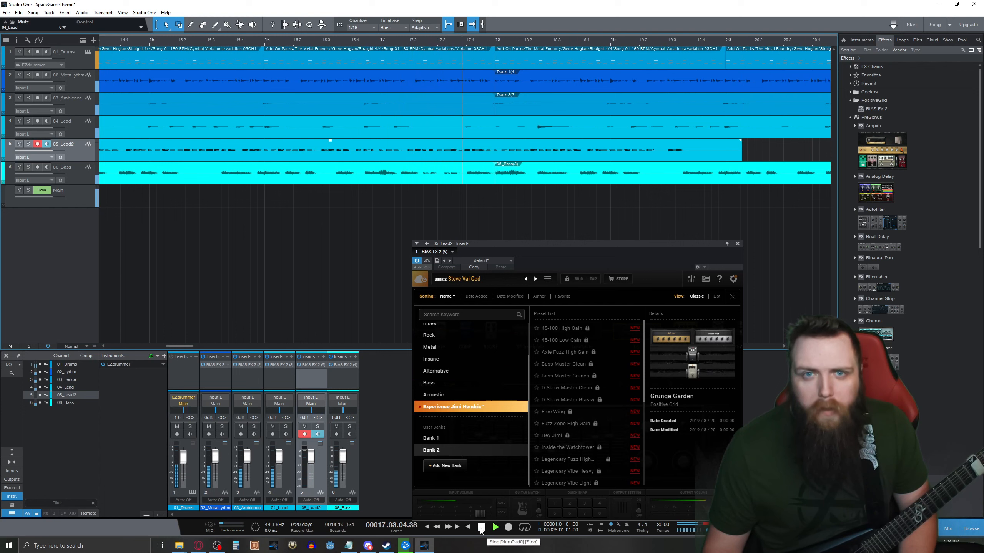
# Stop playback, split the 05_Lead2 clip at bar 18, delete the piece after the cut, and place the playhead at bar 18.
pyautogui.click(481, 528)
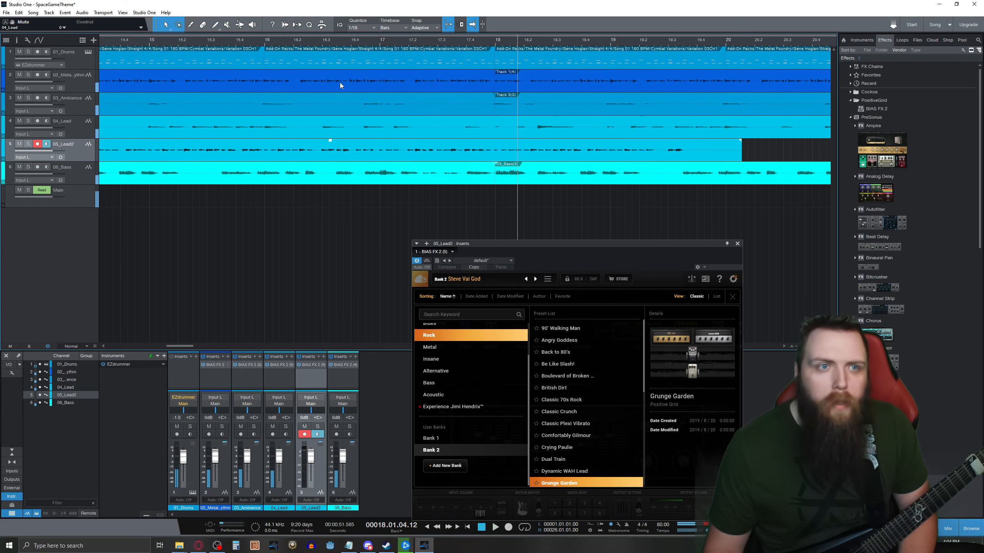
pyautogui.click(191, 26)
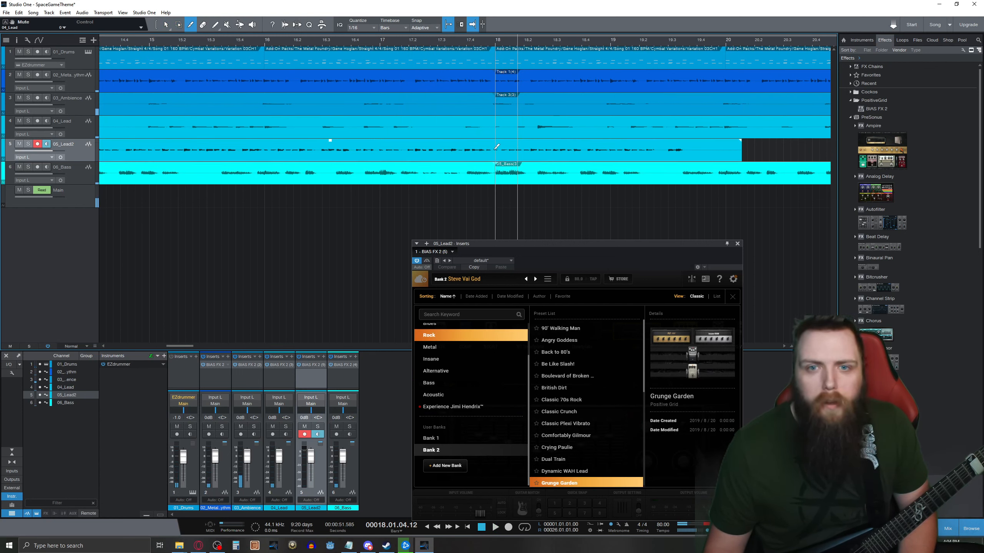
pyautogui.press('Delete')
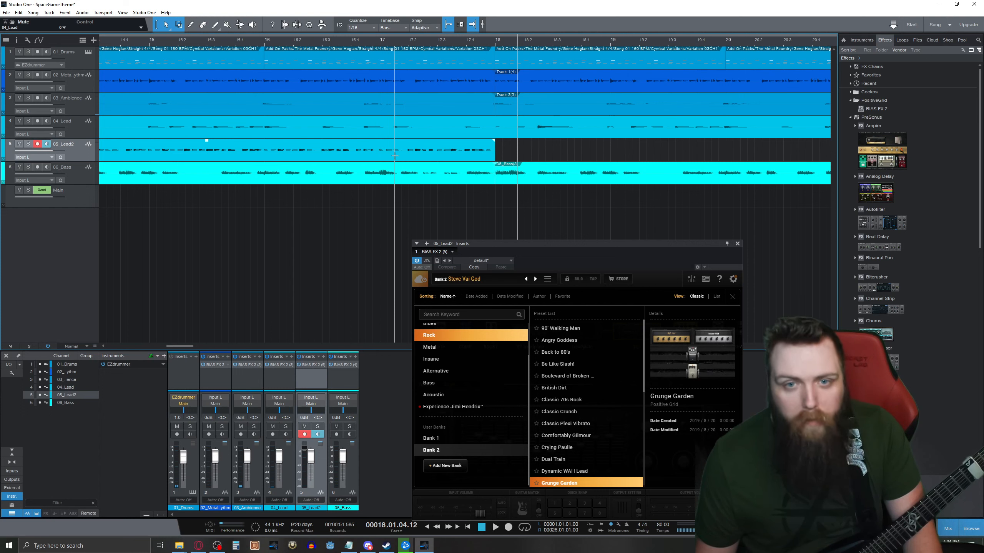
pyautogui.click(495, 44)
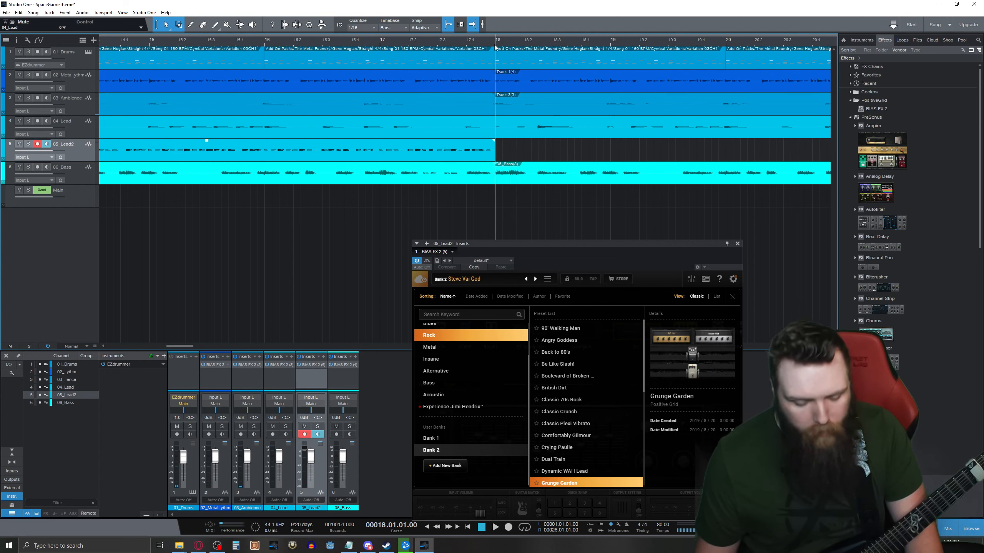
# Split the 05_Lead2 clip at bar 14 and duplicate the bar 14 to 18 piece so the copy starts at bar 18.
pyautogui.hotkey('ctrl', 'v')
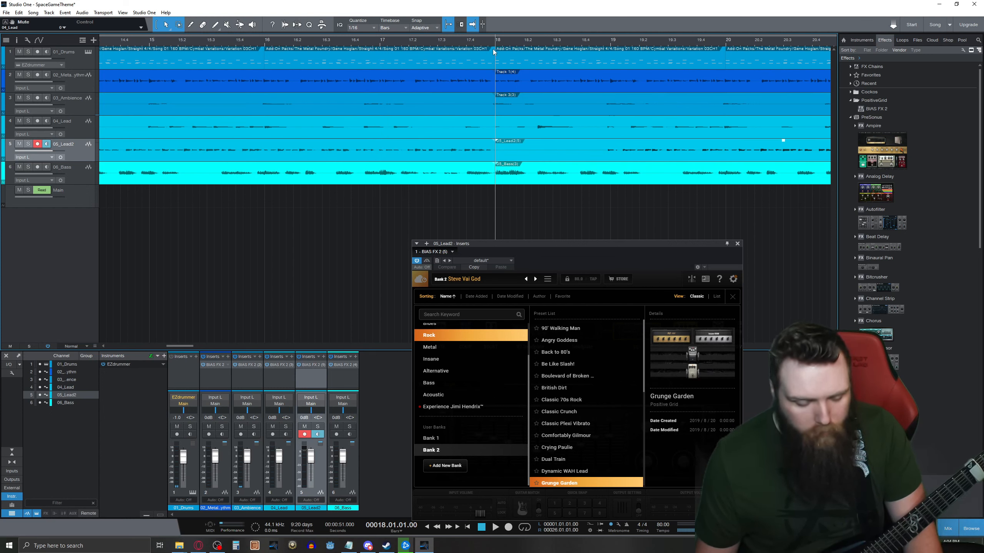
pyautogui.hotkey('ctrl', 'z')
pyautogui.moveTo(190, 345); pyautogui.dragTo(176, 346)
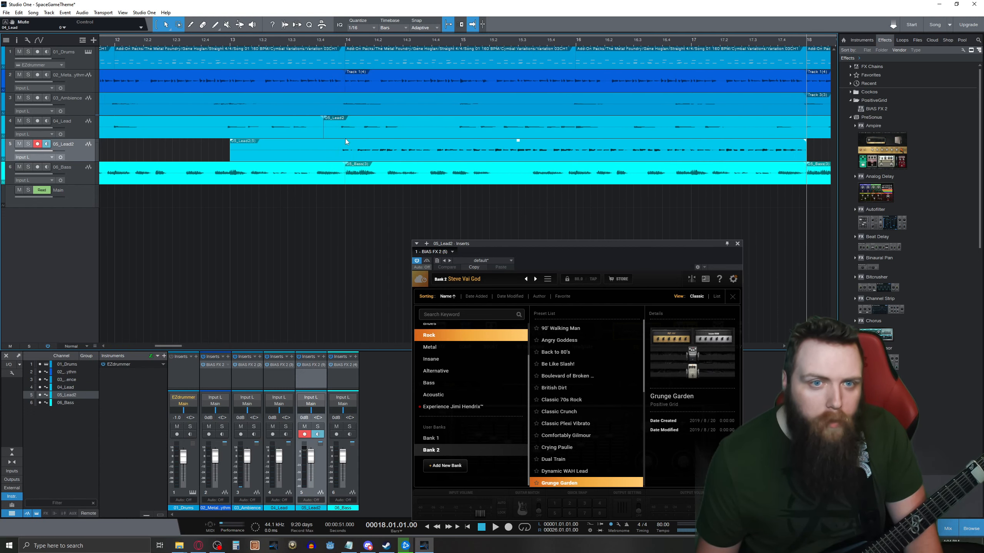
pyautogui.click(192, 26)
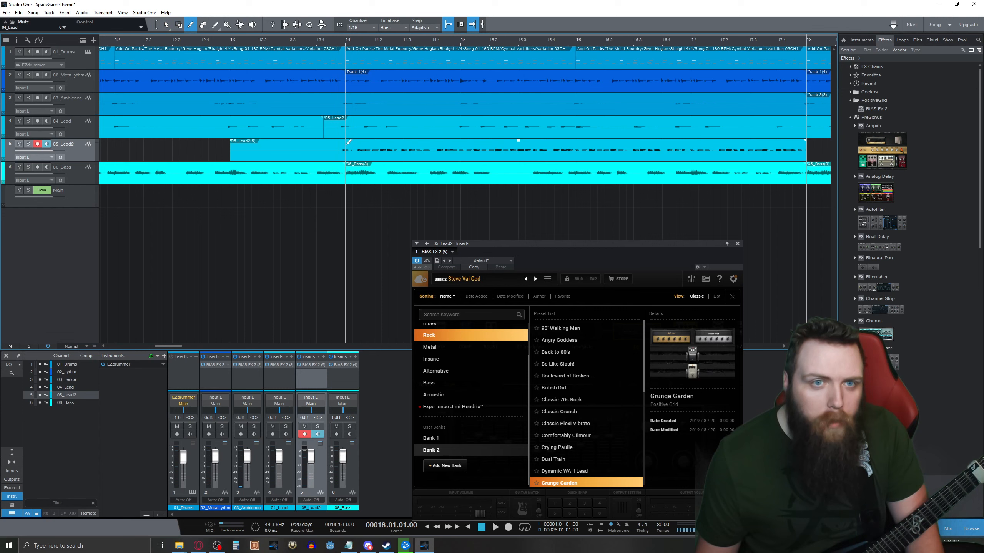
pyautogui.click(345, 144)
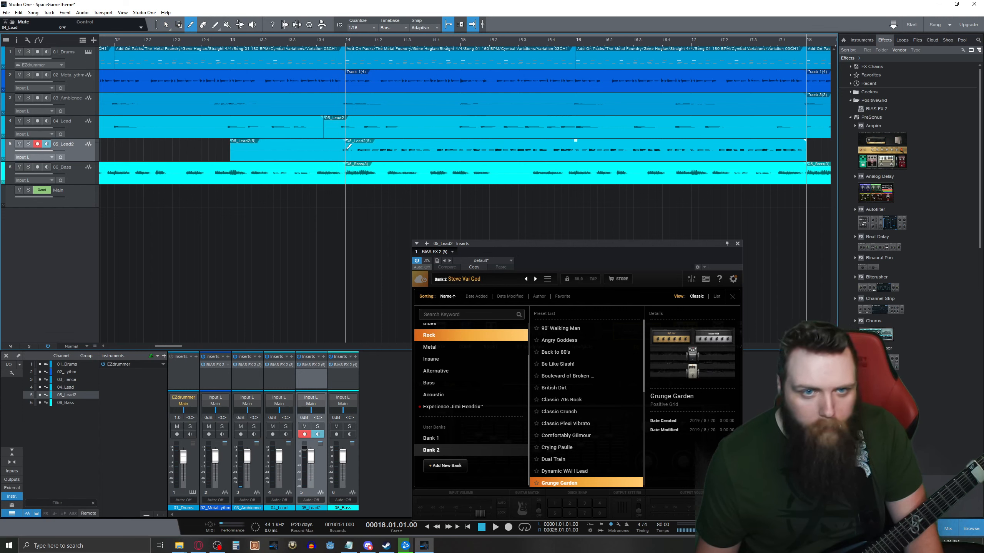
pyautogui.press('a')
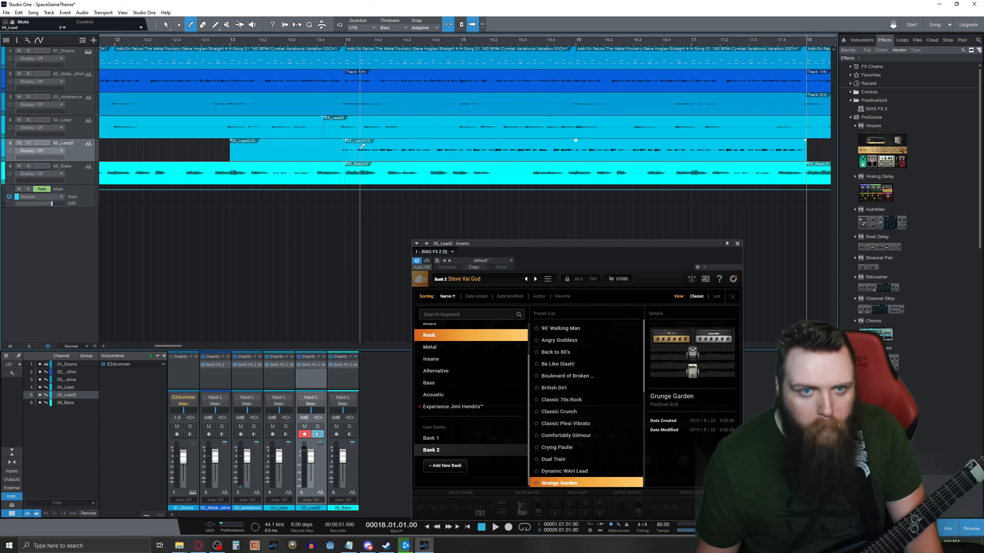
pyautogui.click(166, 25)
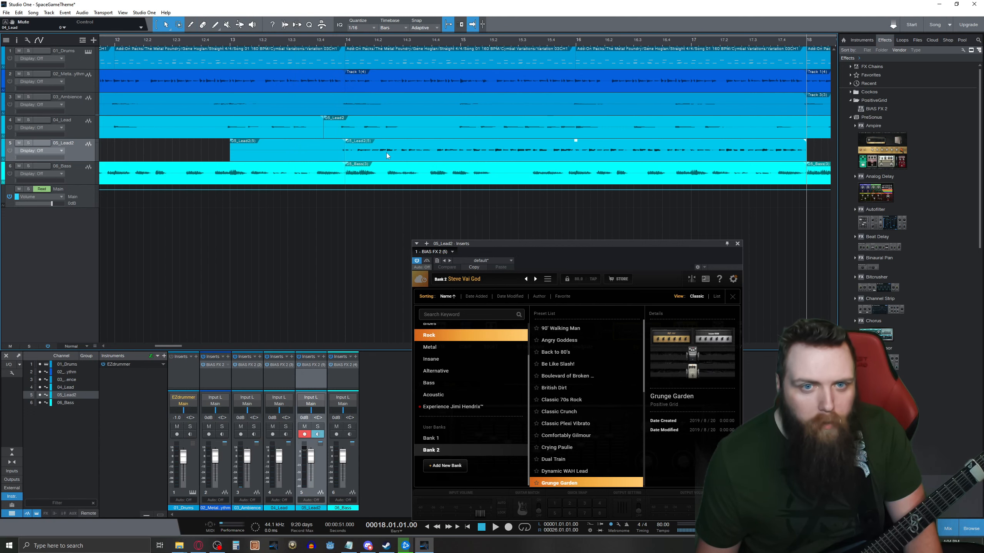
pyautogui.press('a')
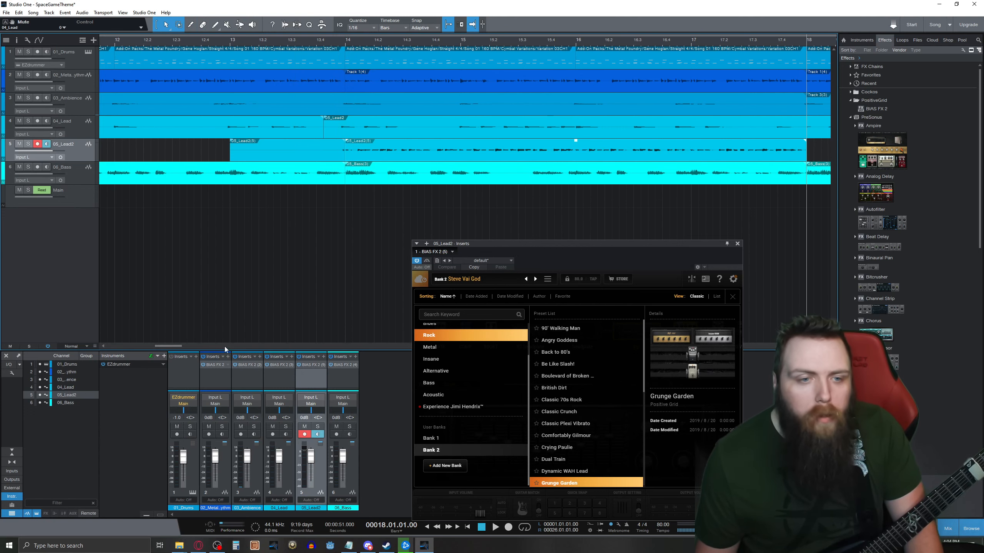
pyautogui.moveTo(176, 346); pyautogui.dragTo(194, 346)
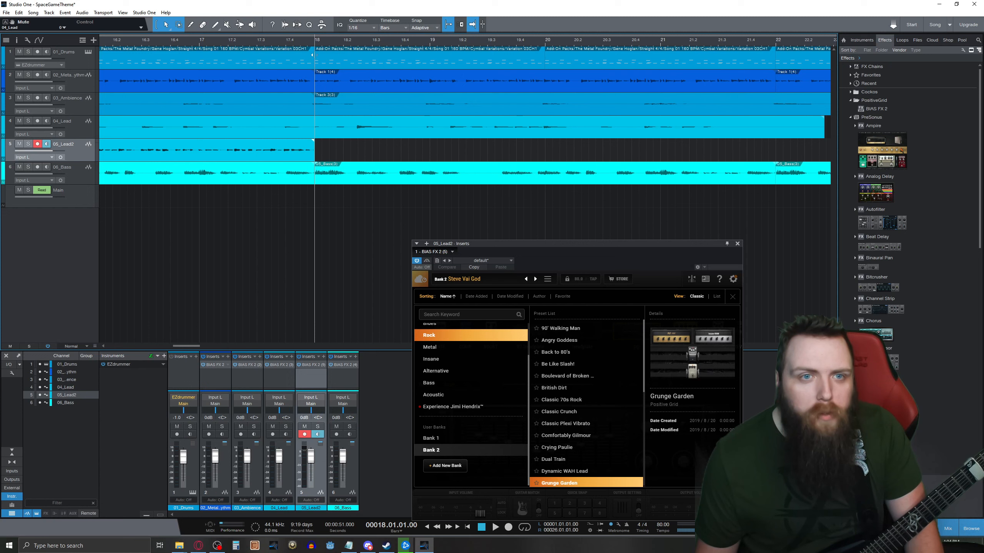
pyautogui.press('d')
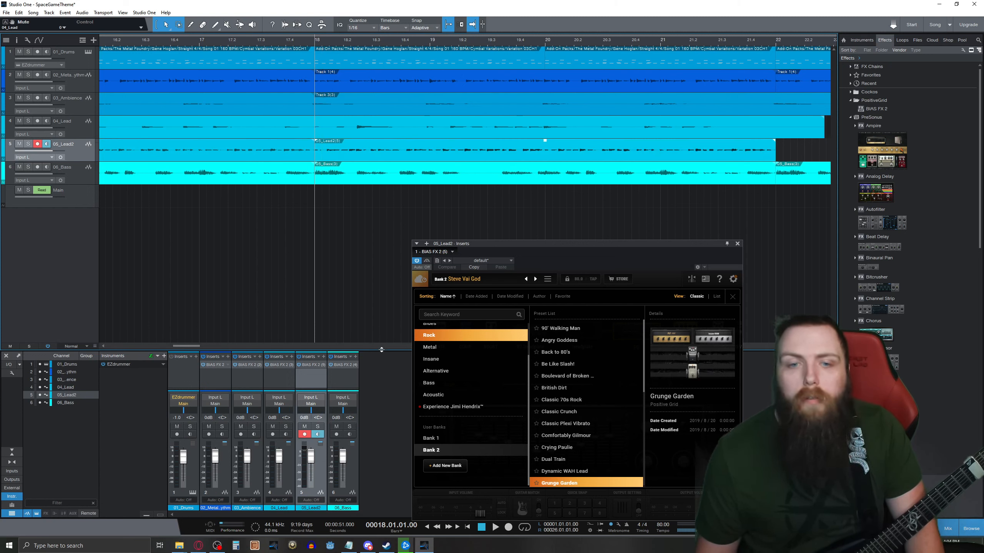
# Play the song from about bar 17.3 and solo 05_Lead2 to check how the duplicated section sounds.
pyautogui.click(263, 40)
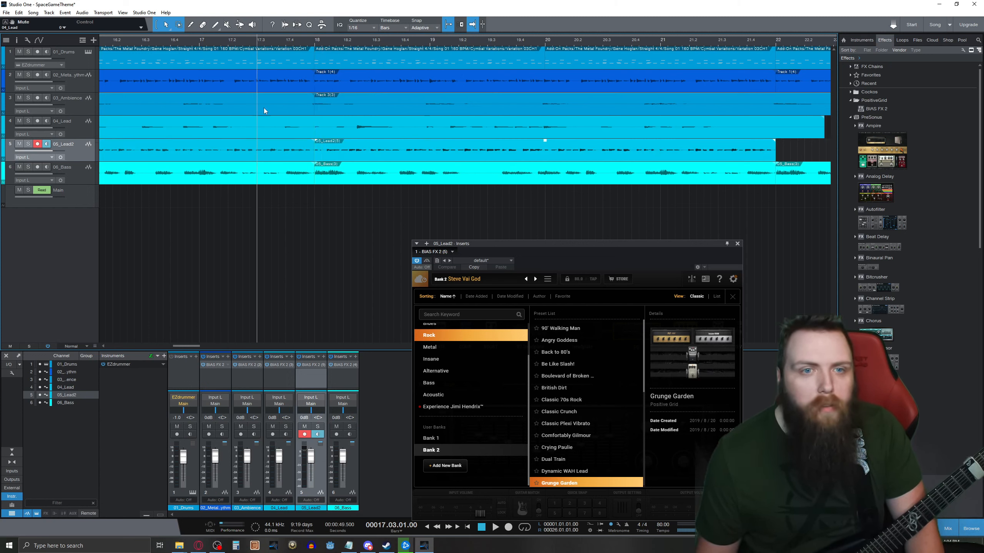
pyautogui.click(429, 383)
pyautogui.click(432, 450)
pyautogui.click(496, 527)
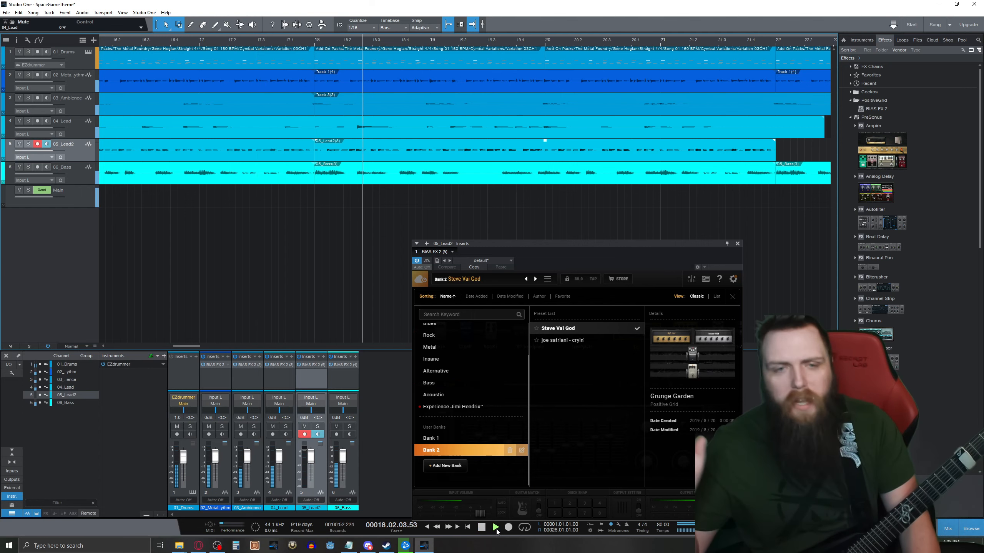
pyautogui.click(28, 144)
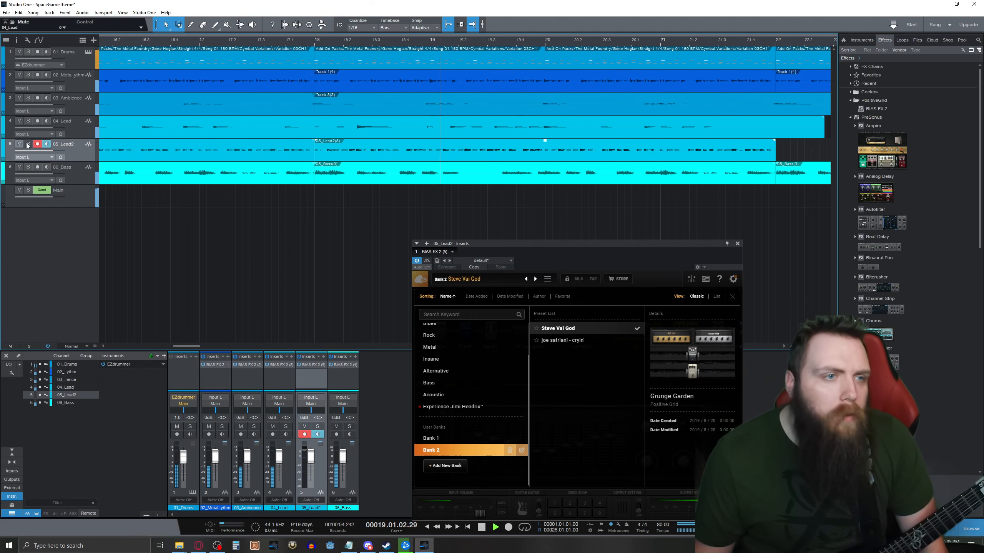
pyautogui.moveTo(279, 40); pyautogui.dragTo(258, 40)
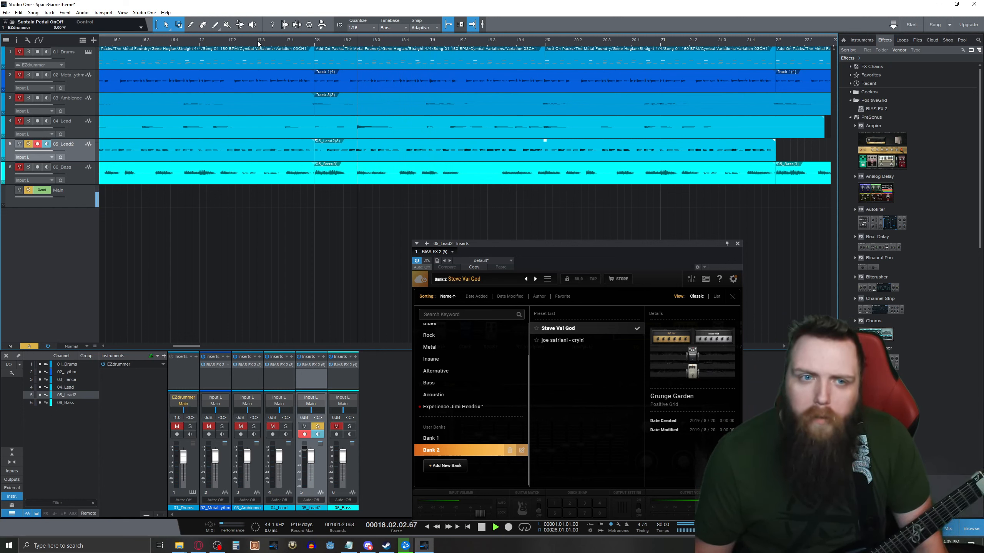
pyautogui.click(247, 40)
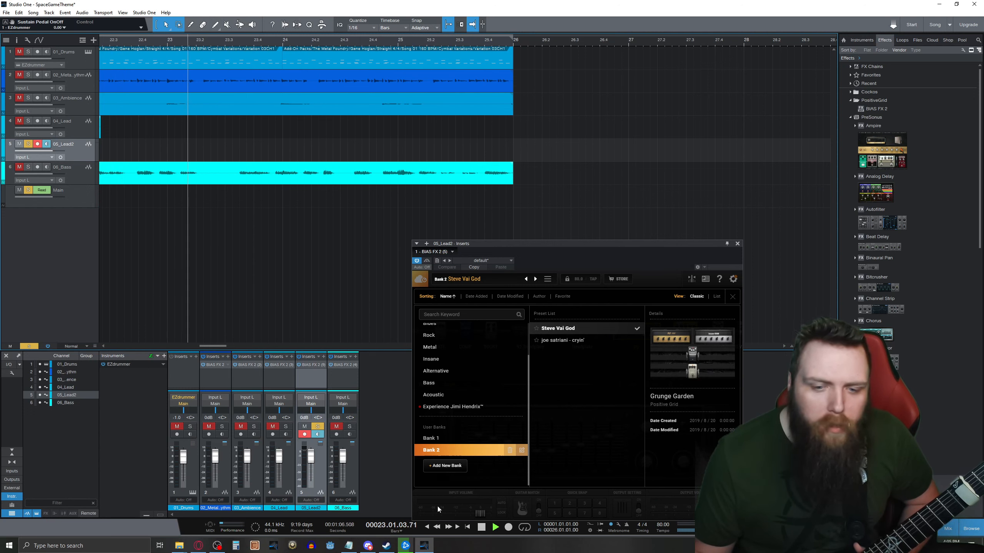
pyautogui.press('space')
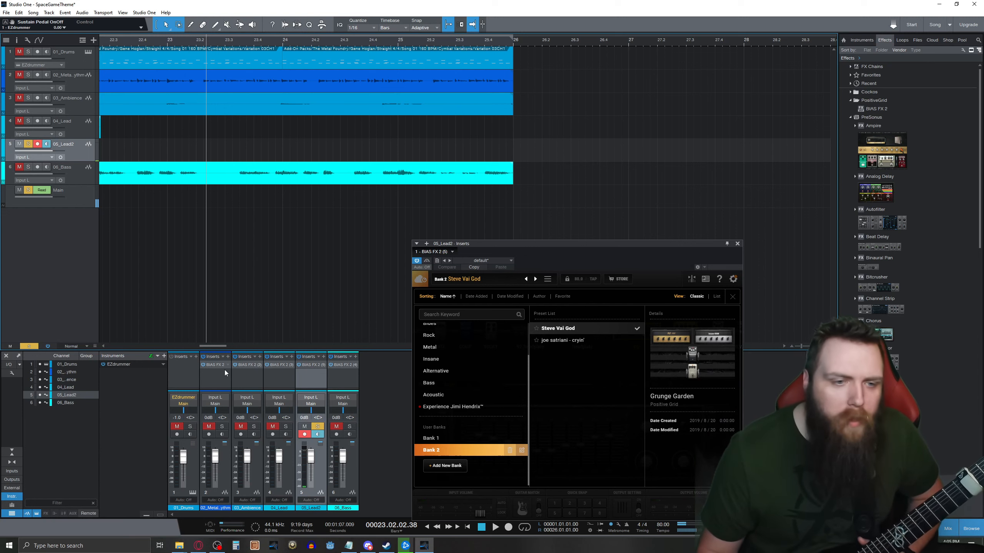
# Repeat the bar 18 to 22 clip of 05_Lead2 at bar 22 and place the playhead there.
pyautogui.moveTo(218, 349); pyautogui.dragTo(193, 346)
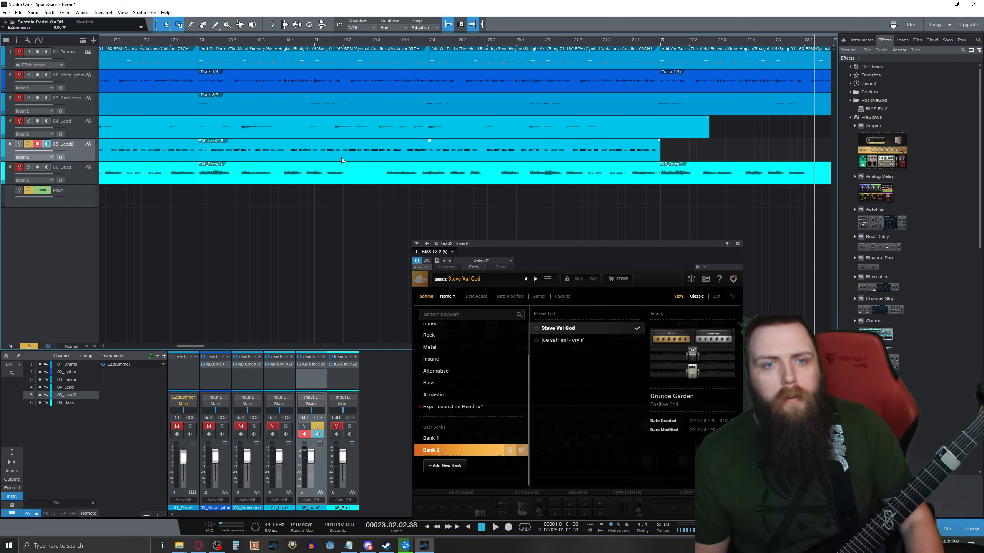
pyautogui.click(661, 46)
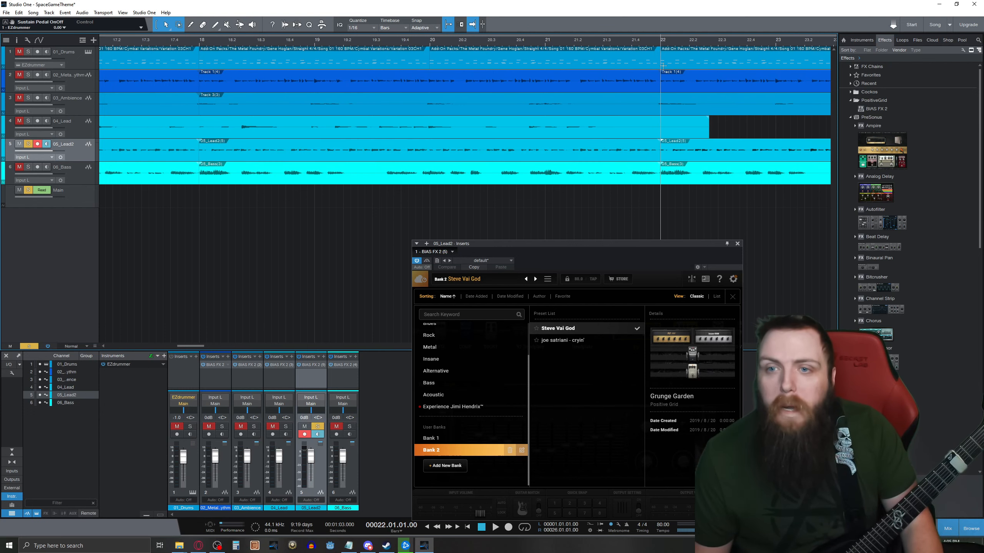
# Split the 04_Lead clip at bar 22 and delete the piece after the cut.
pyautogui.moveTo(189, 346)
pyautogui.mouseDown()
pyautogui.moveTo(206, 347)
pyautogui.moveTo(197, 347)
pyautogui.mouseUp()
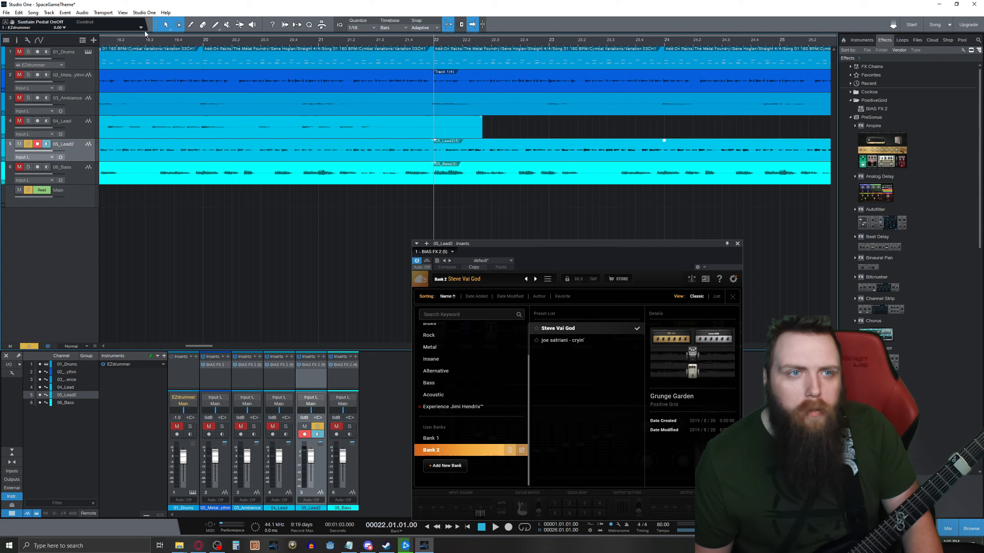
pyautogui.click(193, 26)
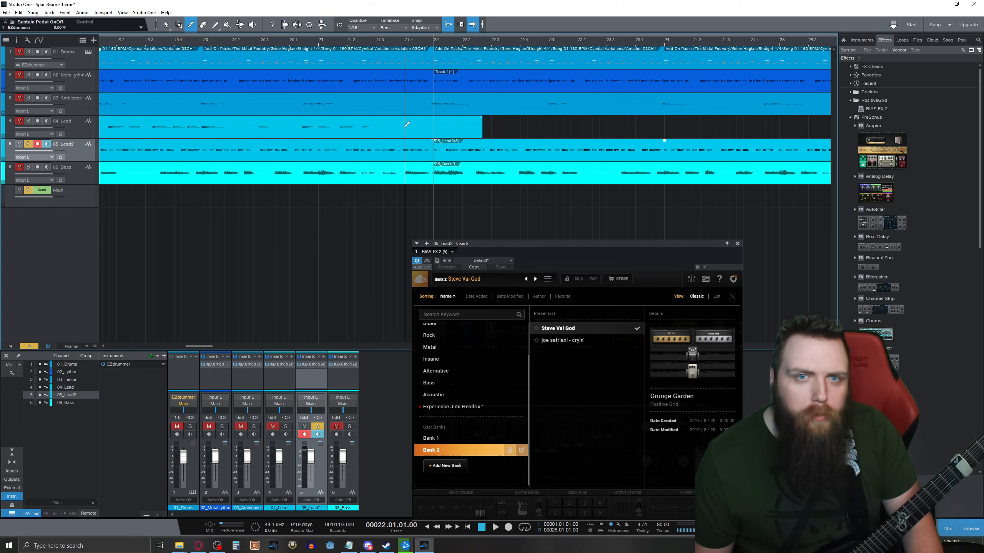
pyautogui.moveTo(444, 126); pyautogui.dragTo(468, 132)
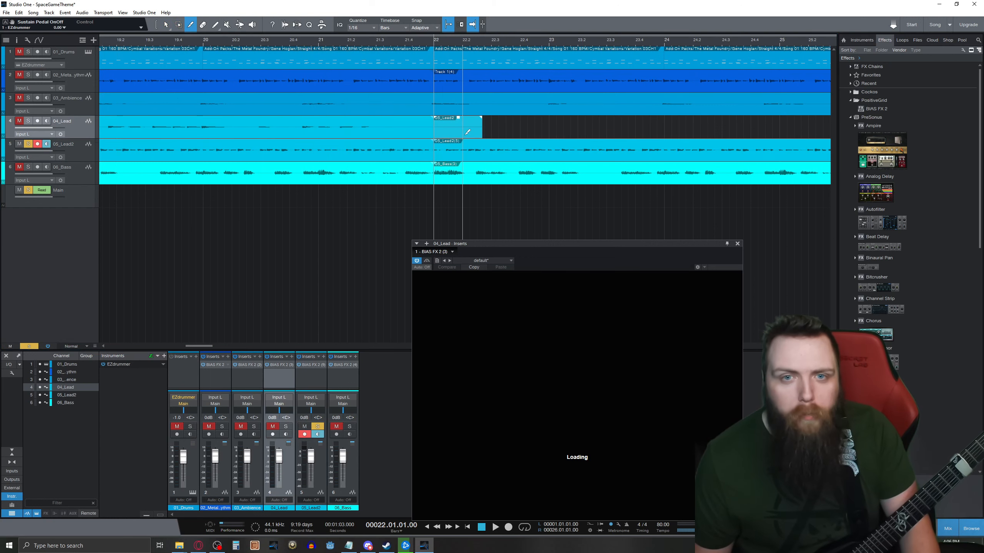
pyautogui.press('1')
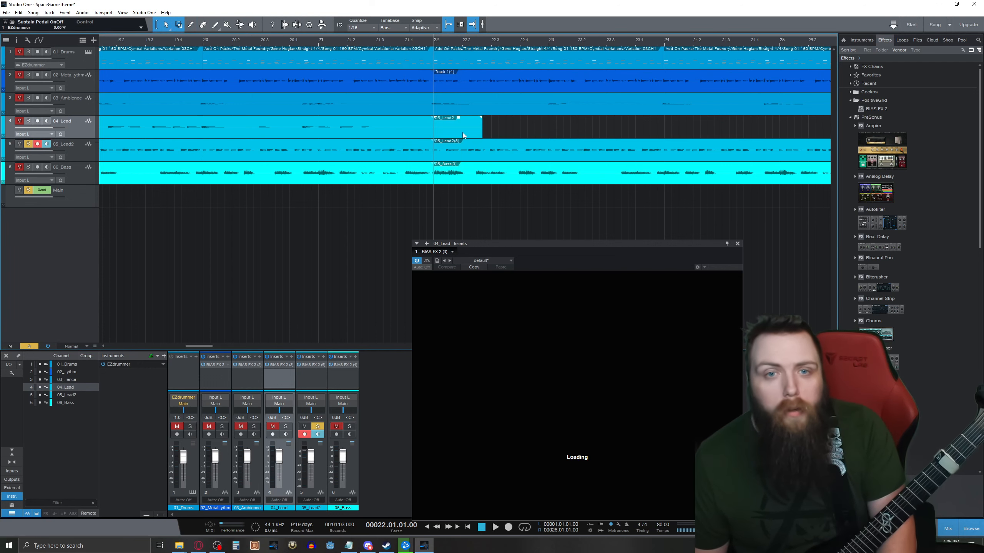
pyautogui.press('Delete')
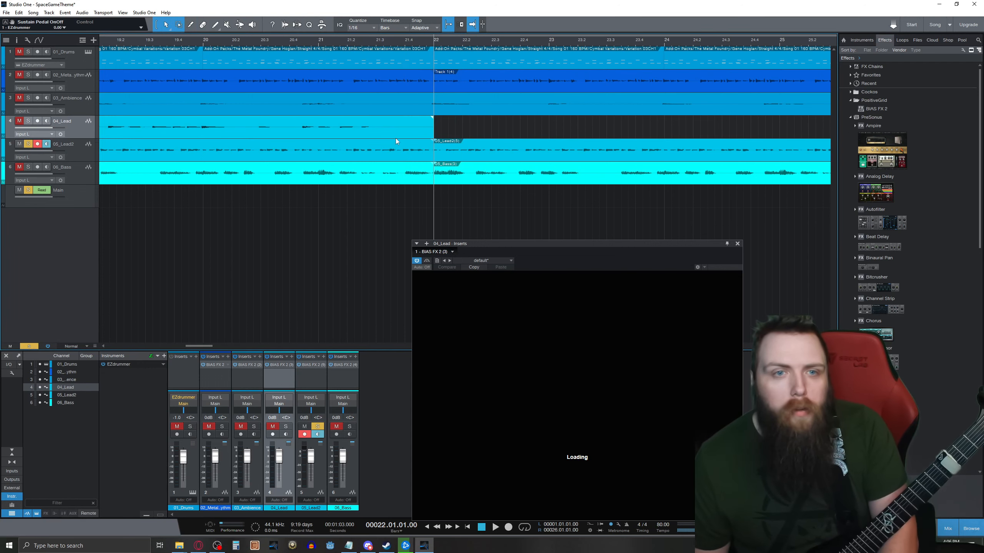
# Unsolo 05_Lead2, arm 04_Lead, and play the full mix from bar 19.3 to about bar 25.2.
pyautogui.click(31, 146)
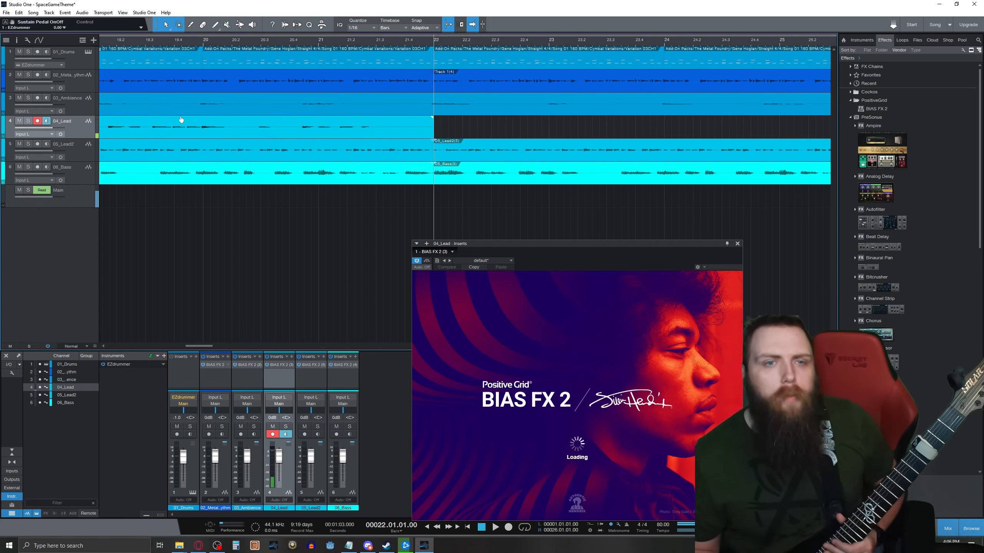
pyautogui.click(167, 39)
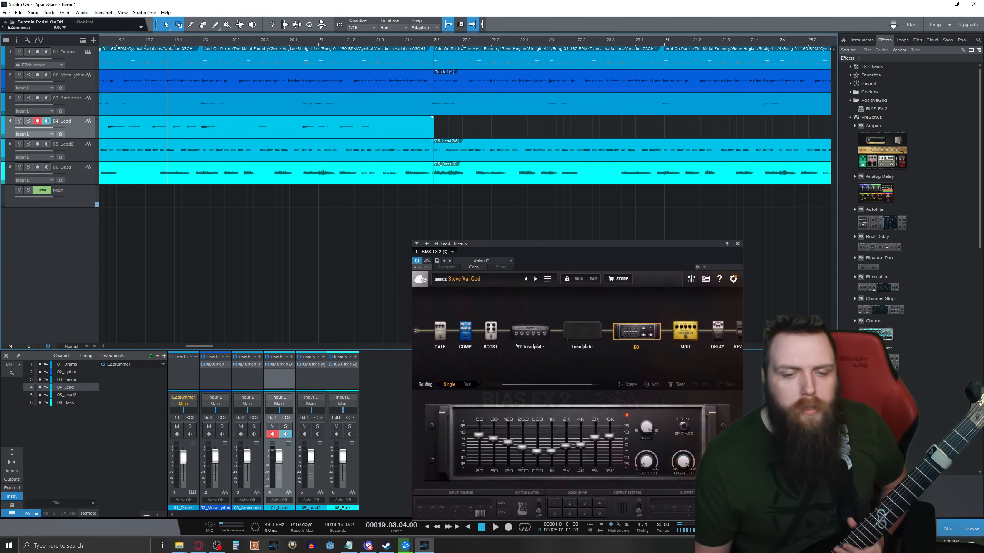
pyautogui.click(495, 527)
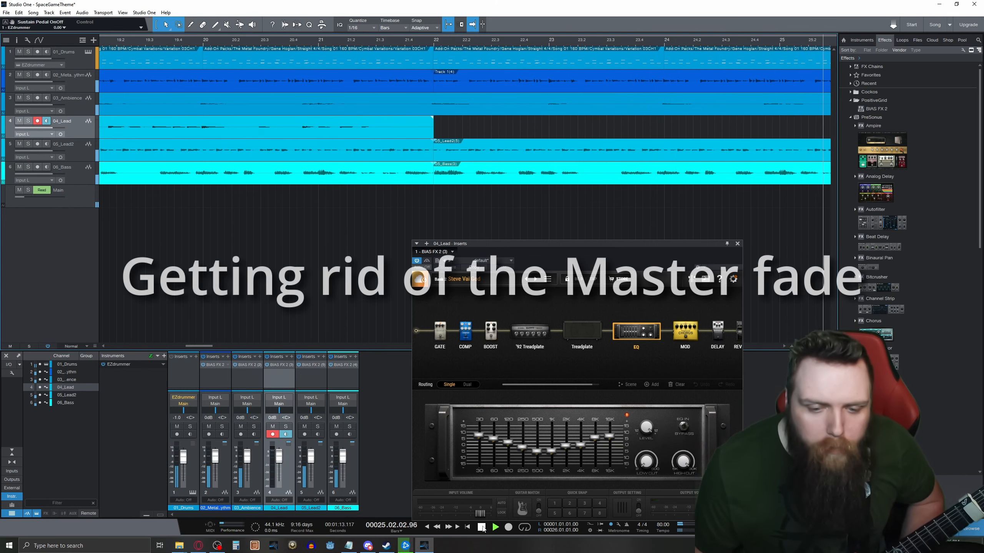
pyautogui.click(482, 526)
# Remove the fade-out from the Main volume automation by raising its end point at bar 26 level with the unfaded part.
pyautogui.click(72, 197)
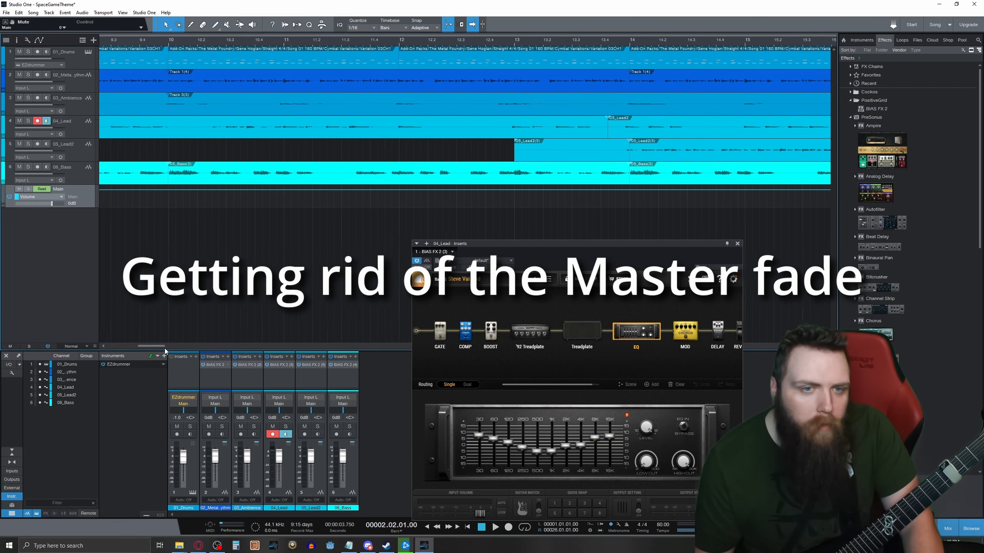
pyautogui.moveTo(165, 351); pyautogui.dragTo(221, 356)
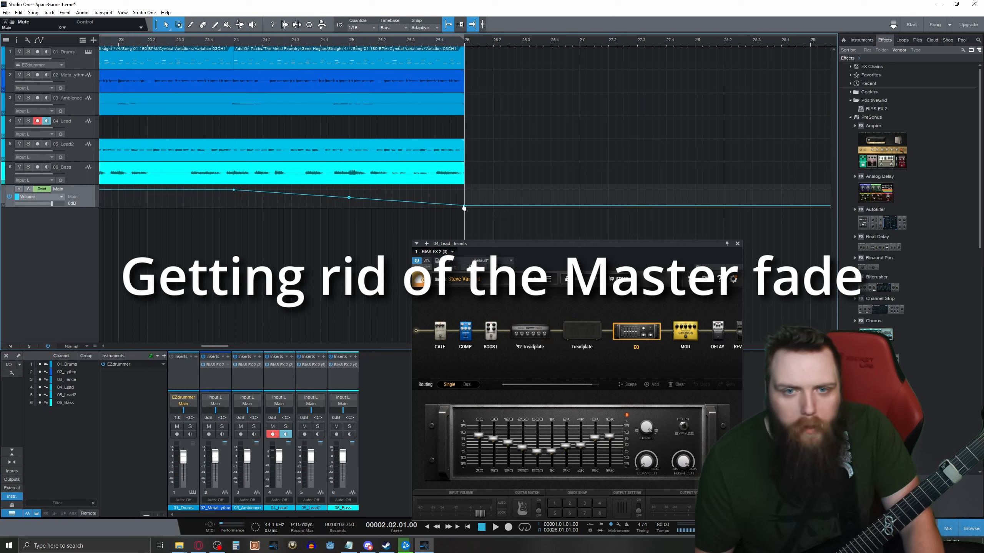
pyautogui.moveTo(464, 209); pyautogui.dragTo(463, 190)
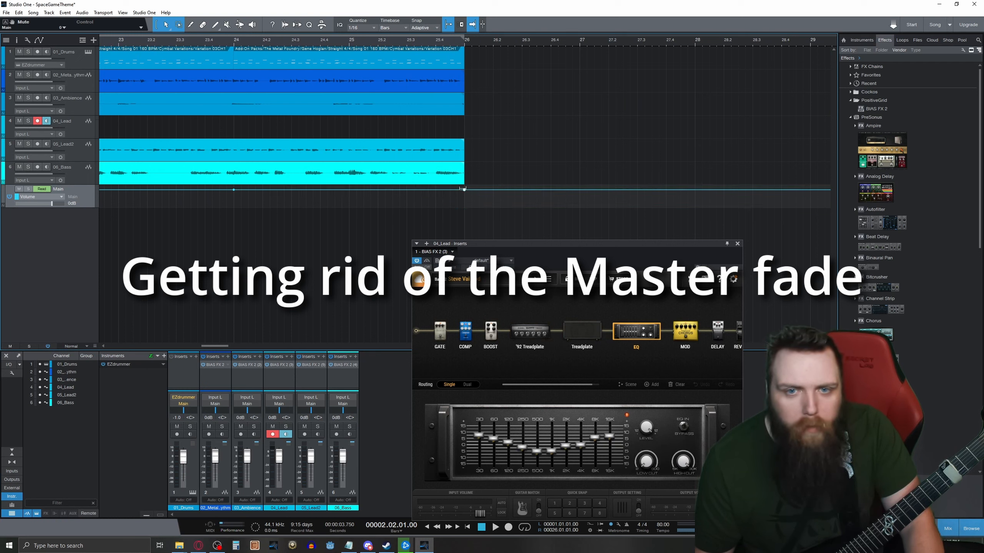
# Play the song from about bar 20.3 past its end at bar 26 with 04_Lead armed.
pyautogui.moveTo(211, 346); pyautogui.dragTo(195, 345)
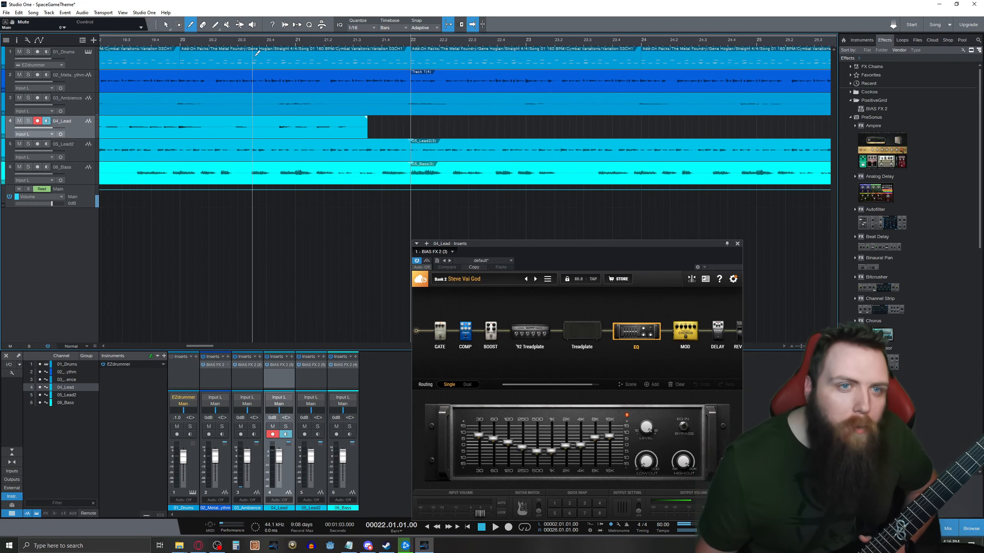
pyautogui.click(244, 42)
pyautogui.click(493, 527)
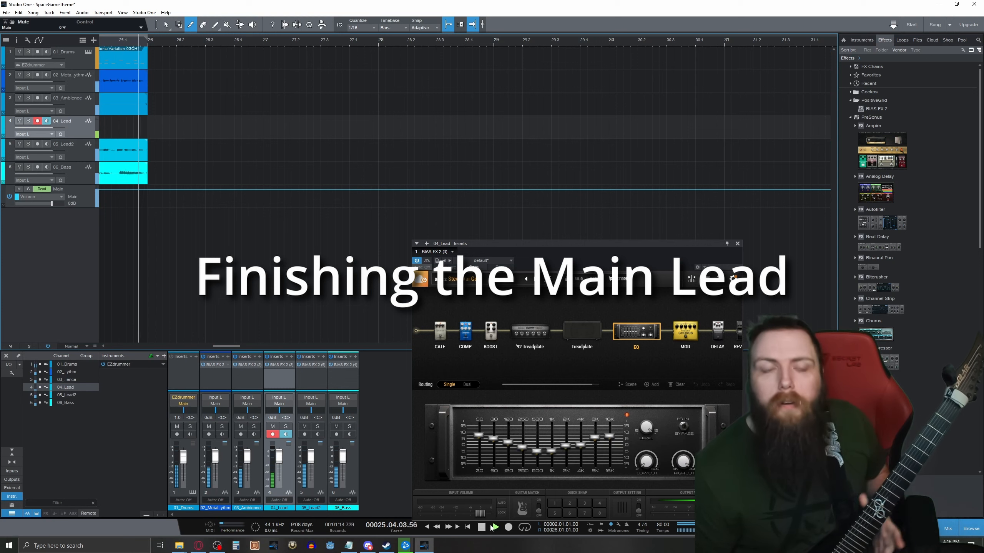
pyautogui.click(482, 527)
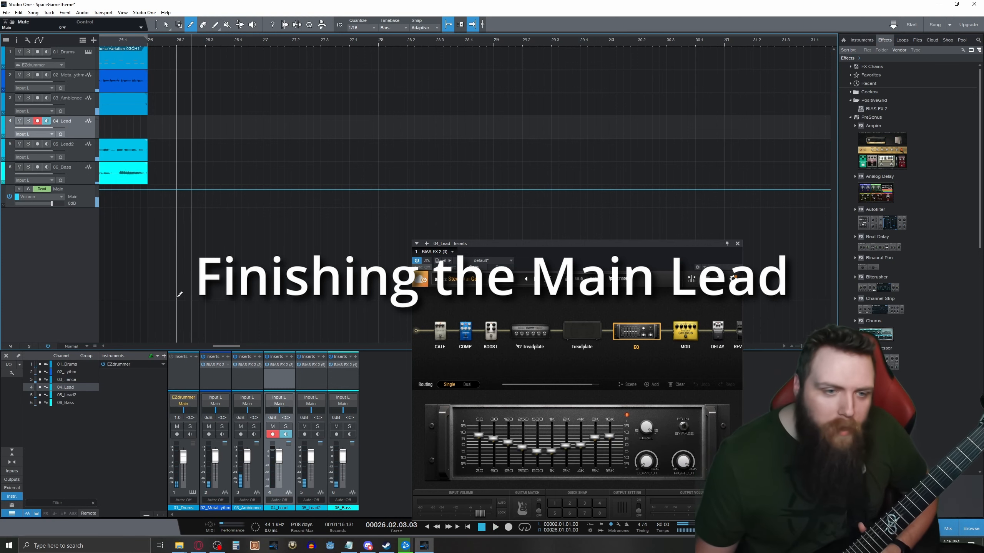
# Record the rest of the main lead on 04_Lead from bar 21.4 past the song's end and remove the excess after bar 26.
pyautogui.moveTo(227, 346); pyautogui.dragTo(200, 346)
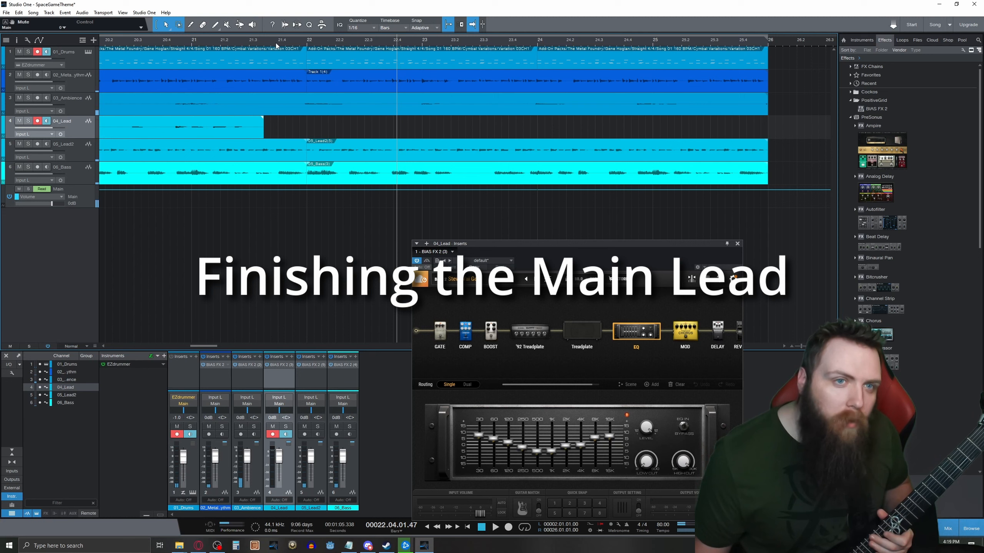
pyautogui.click(277, 46)
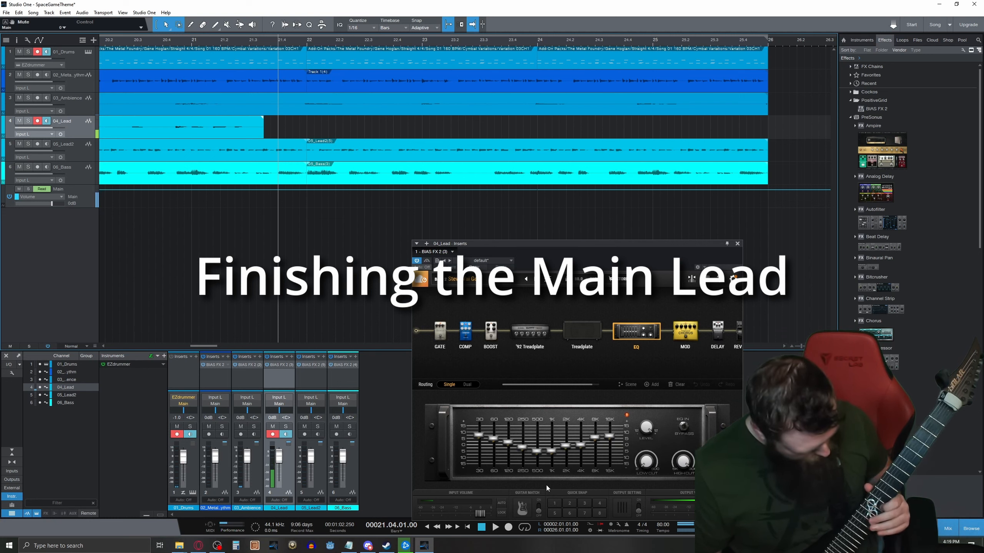
pyautogui.click(504, 529)
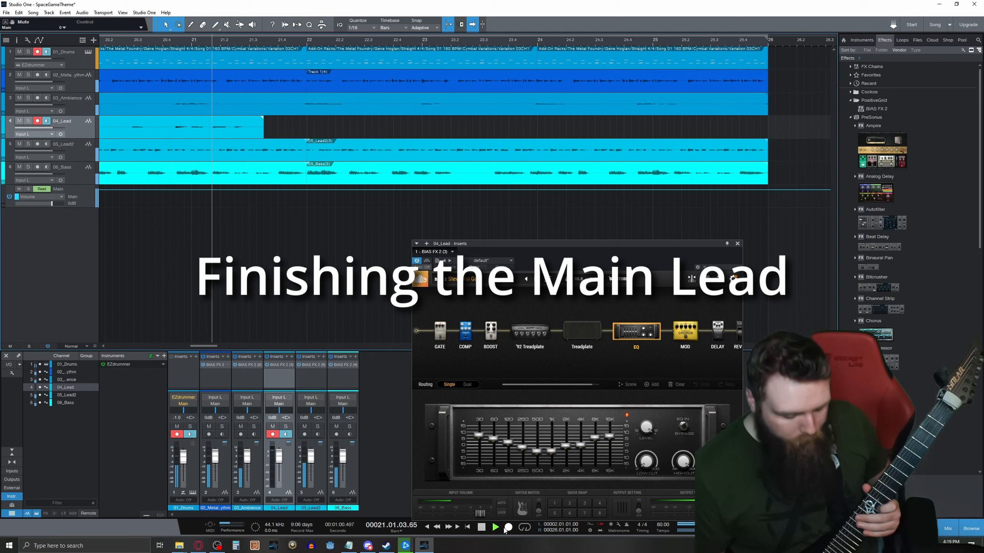
pyautogui.click(505, 528)
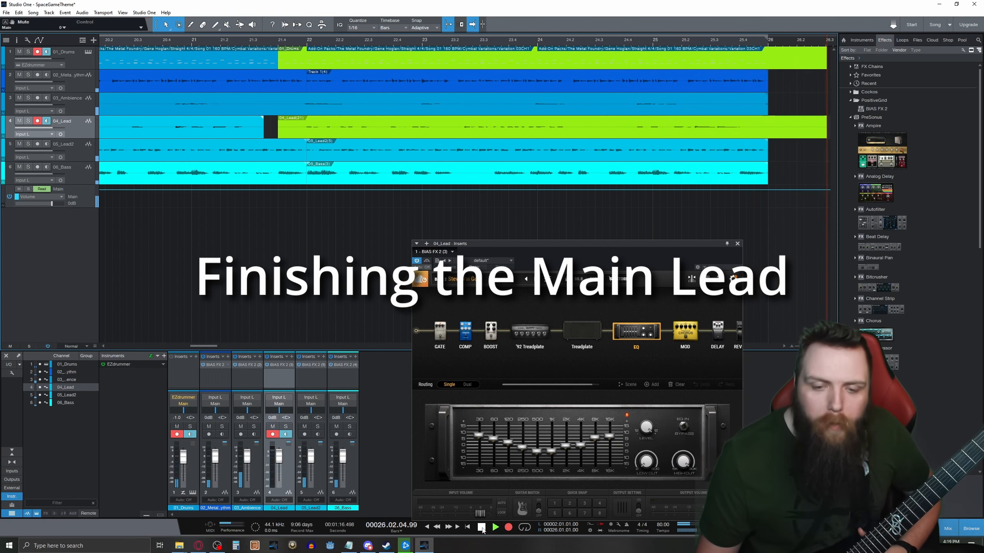
pyautogui.press('space')
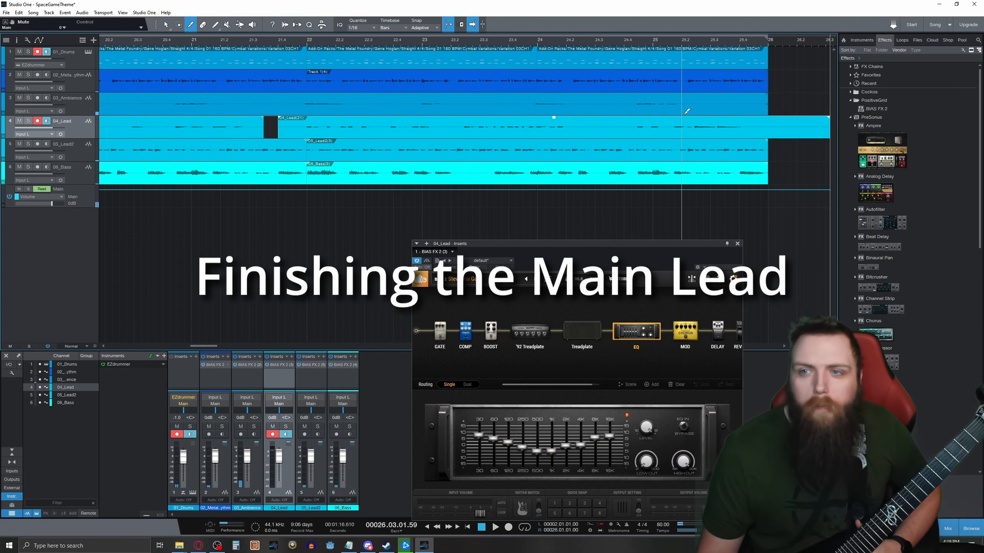
pyautogui.click(769, 125)
pyautogui.press('Delete')
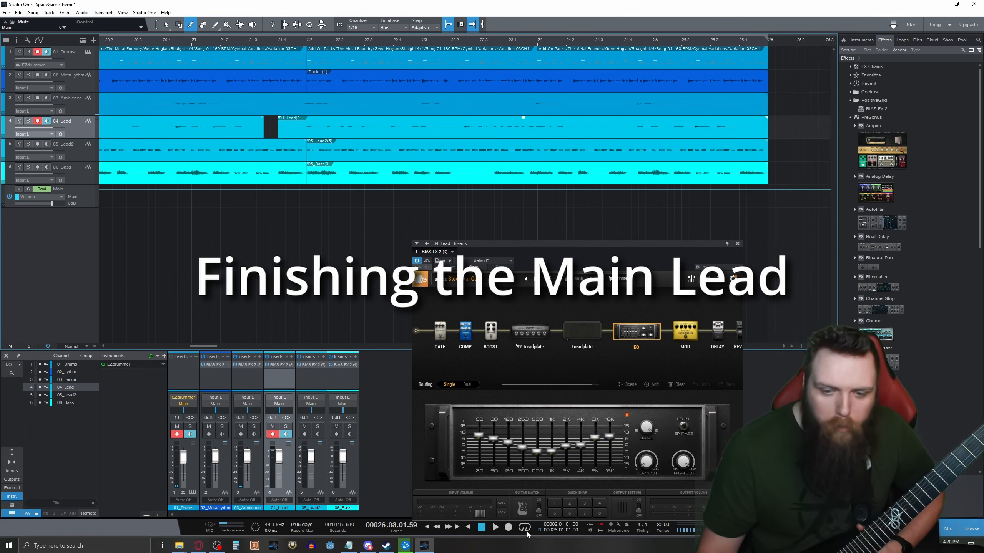
# Turn on looping from bar 2 to bar 26 and play the looped song.
pyautogui.click(468, 526)
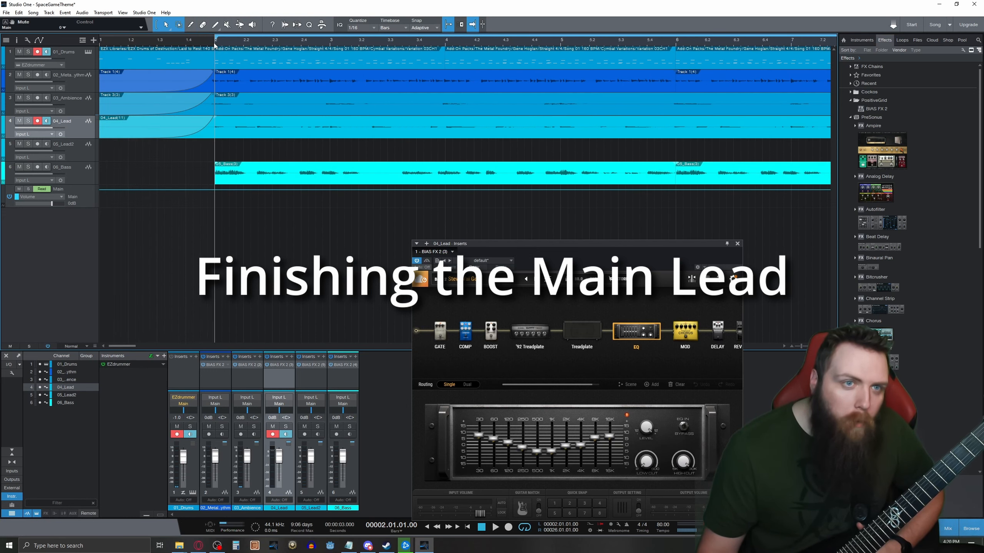
pyautogui.click(499, 529)
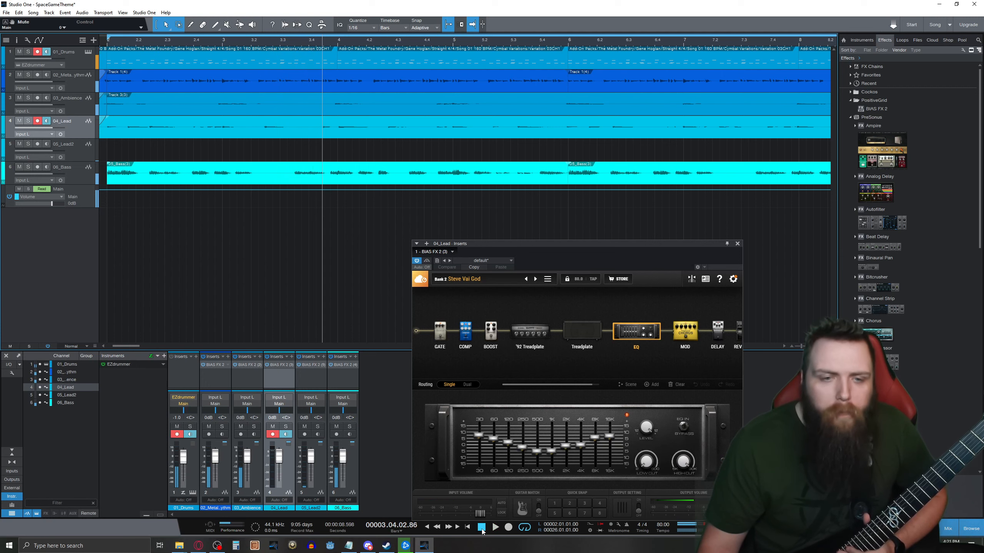
# Add a fade-out to the last 05_Lead2 clip from about bar 24 to bar 26 and play across the loop point.
pyautogui.moveTo(134, 346); pyautogui.dragTo(223, 351)
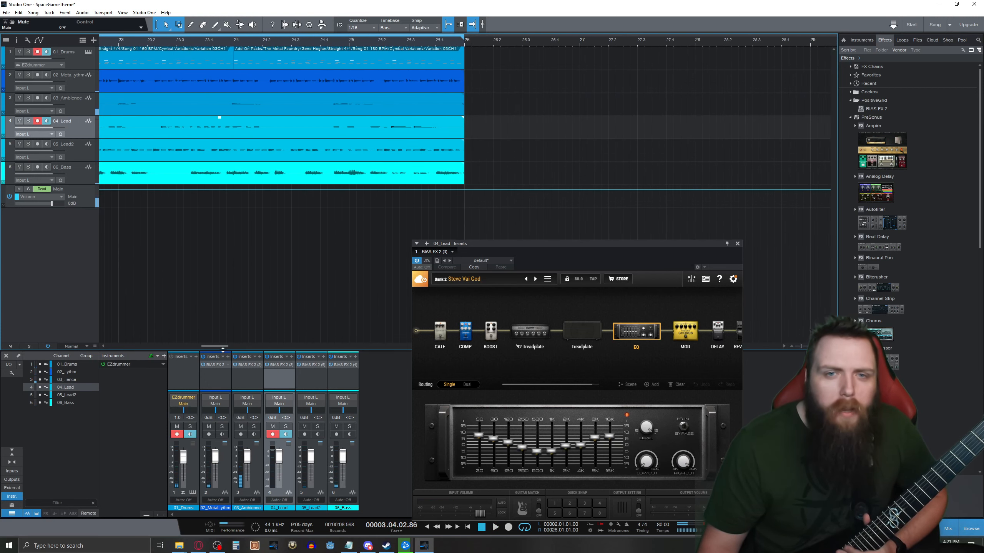
pyautogui.click(438, 157)
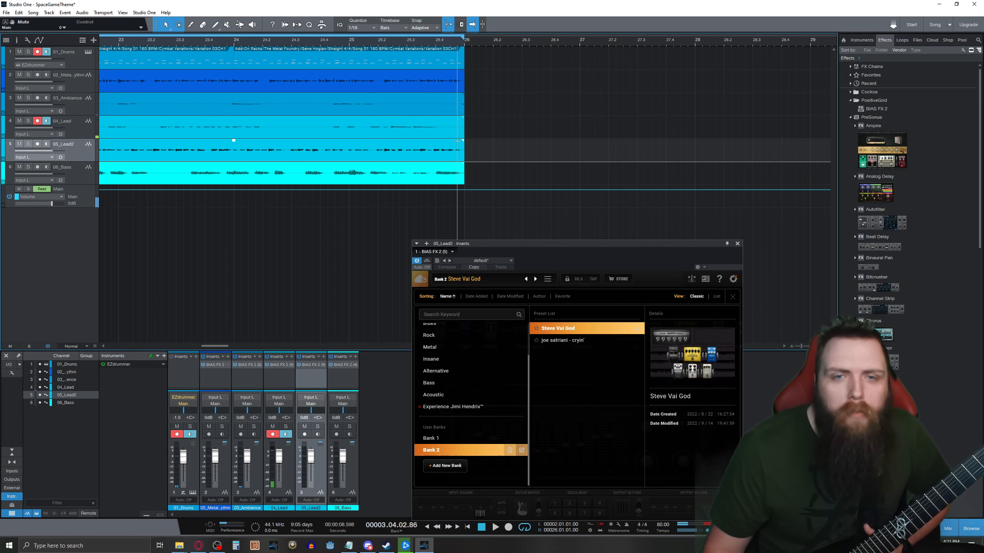
pyautogui.moveTo(447, 144); pyautogui.dragTo(233, 142)
pyautogui.click(431, 437)
pyautogui.click(496, 528)
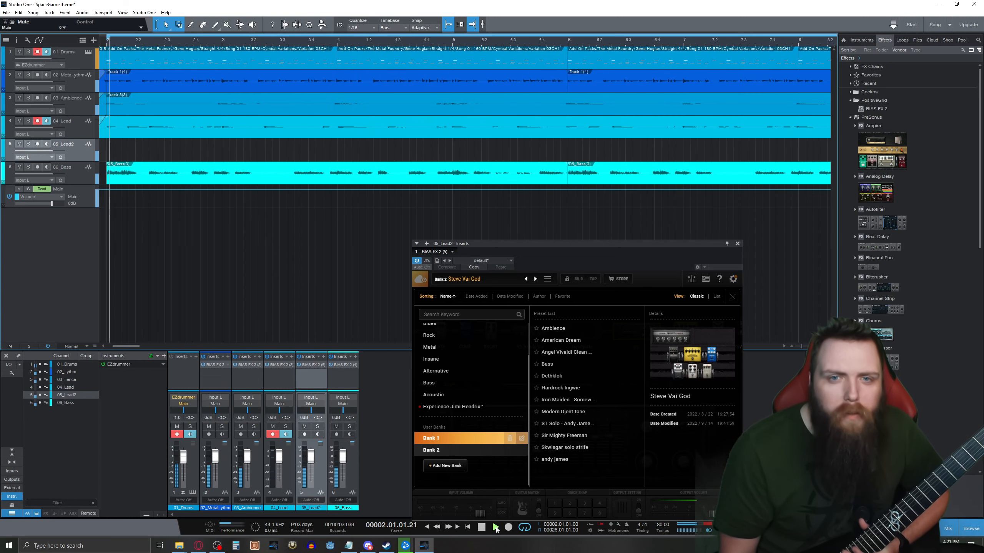
pyautogui.click(481, 527)
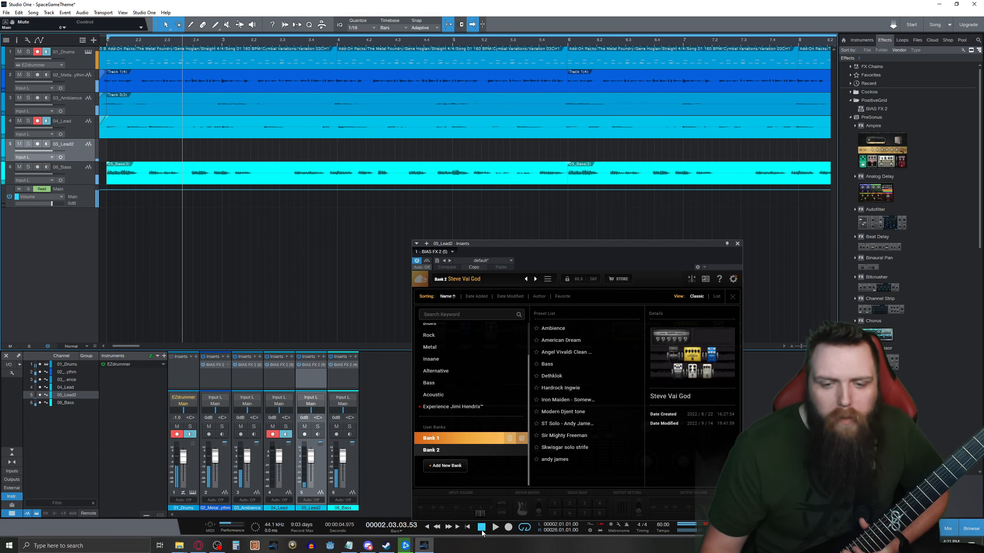
# Bend the 05_Lead2 fade-out curve so it drops faster, and play from bar 23.3 across the loop point into bar 2.
pyautogui.moveTo(131, 346); pyautogui.dragTo(212, 348)
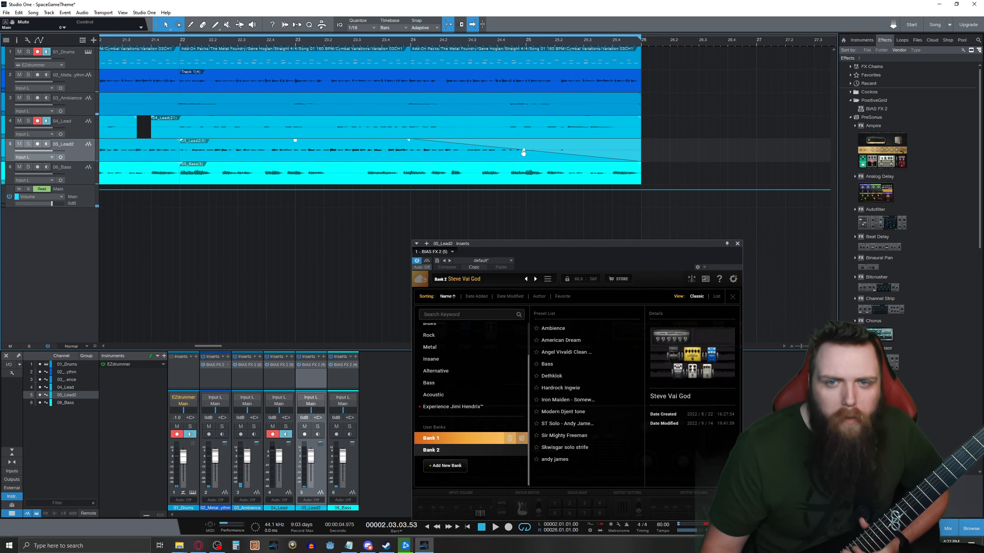
pyautogui.moveTo(524, 153); pyautogui.dragTo(523, 159)
pyautogui.click(339, 42)
pyautogui.click(497, 527)
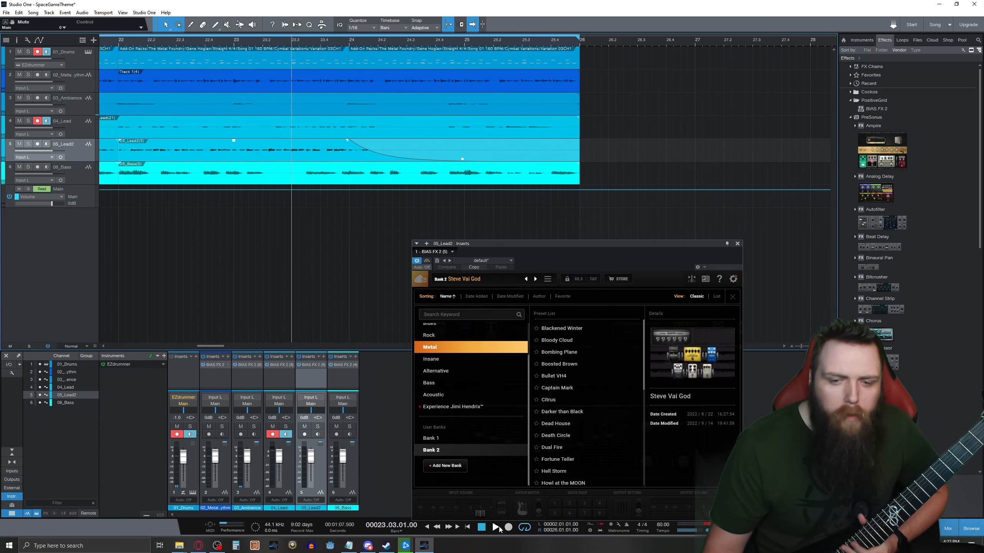
pyautogui.click(496, 527)
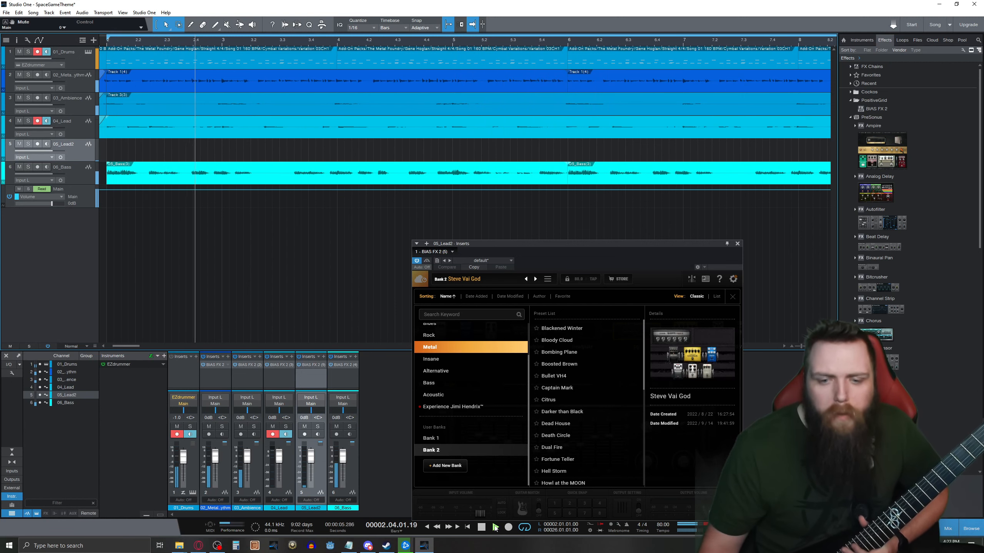
pyautogui.click(481, 526)
# Arm the rhythm guitar track 02, play 06_Bass in solo from bar 23.3, and unsolo it to hear the full mix after the loop point.
pyautogui.moveTo(133, 344); pyautogui.dragTo(117, 346)
pyautogui.click(37, 76)
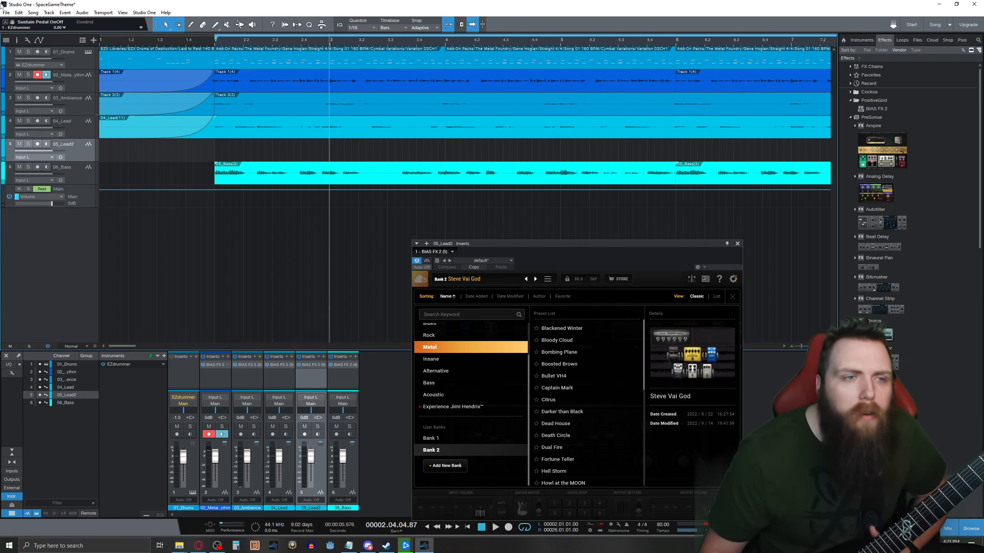
pyautogui.click(28, 167)
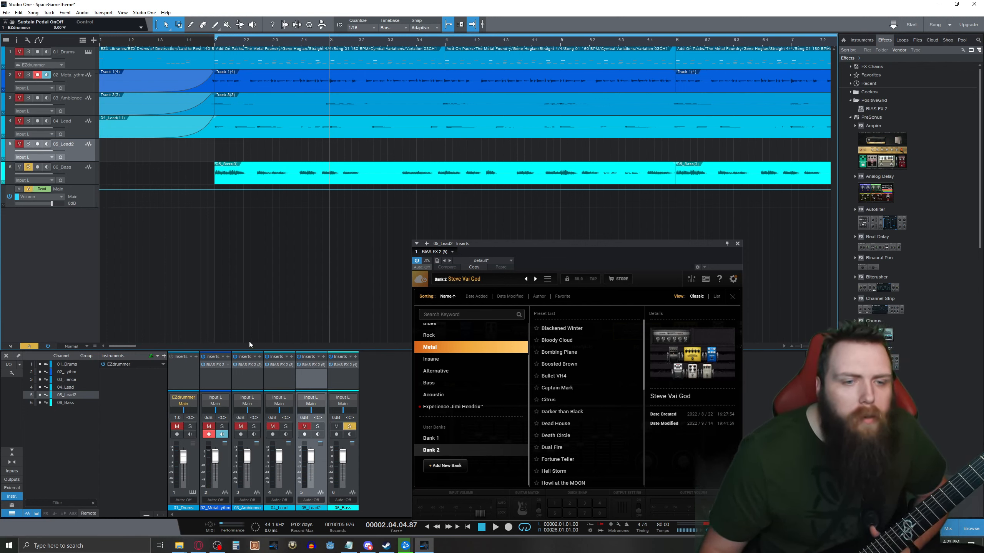
pyautogui.moveTo(134, 349); pyautogui.dragTo(220, 350)
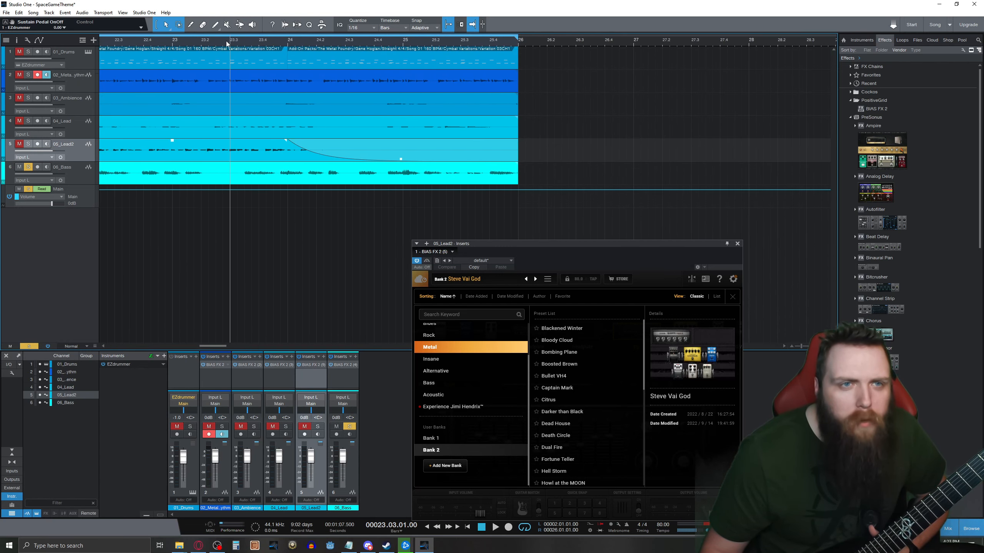
pyautogui.click(494, 528)
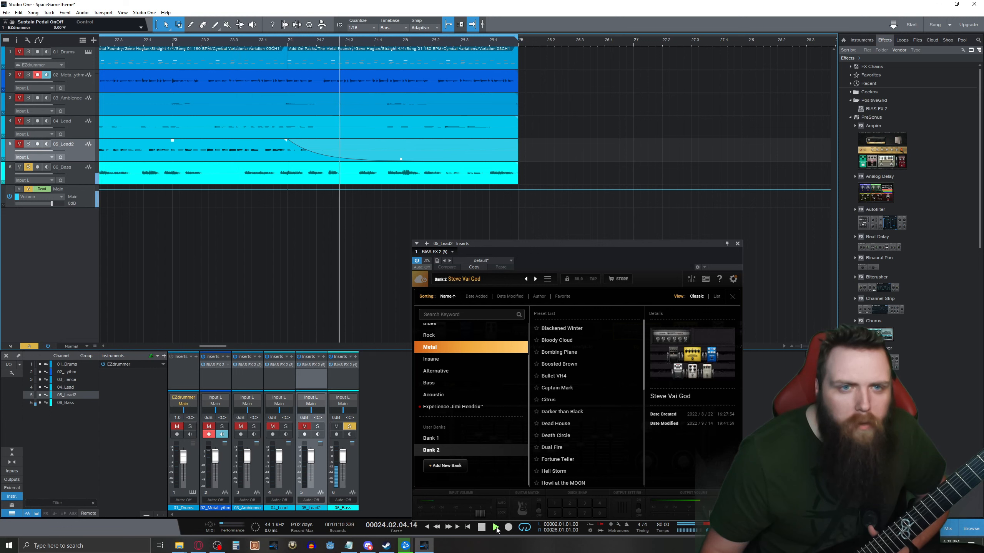
pyautogui.click(28, 168)
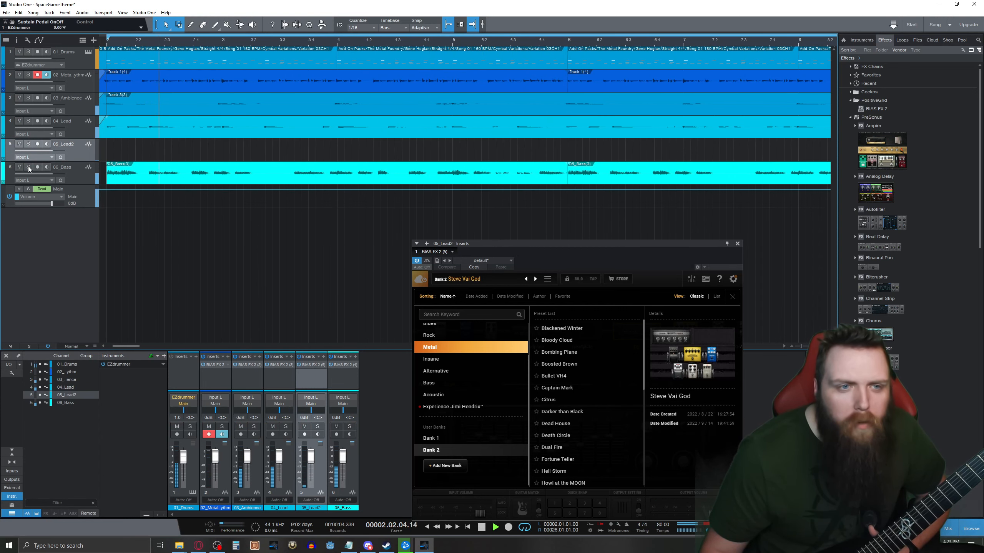
pyautogui.click(482, 527)
# Return the playhead to bar 2 and listen to the opening bars of the loop.
pyautogui.moveTo(123, 347); pyautogui.dragTo(110, 346)
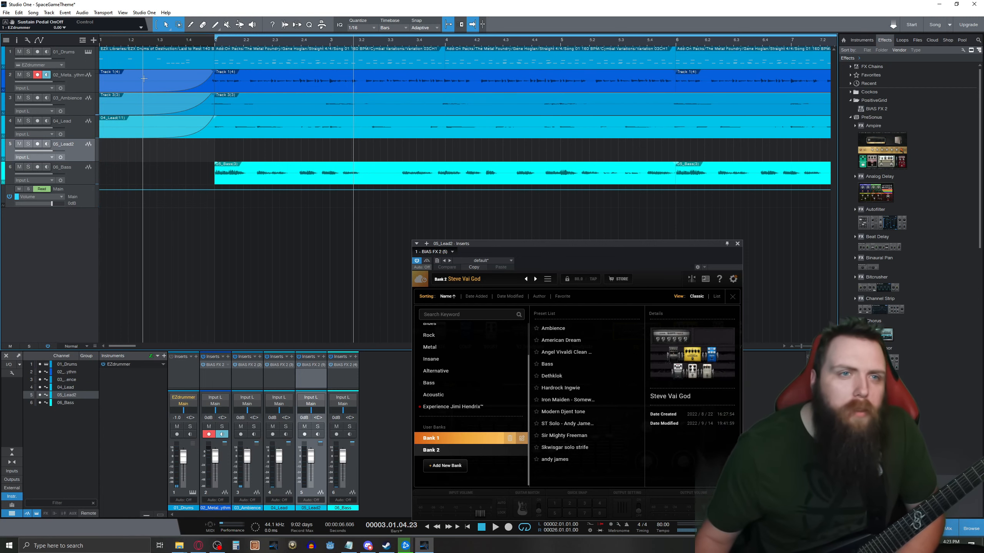
pyautogui.click(214, 40)
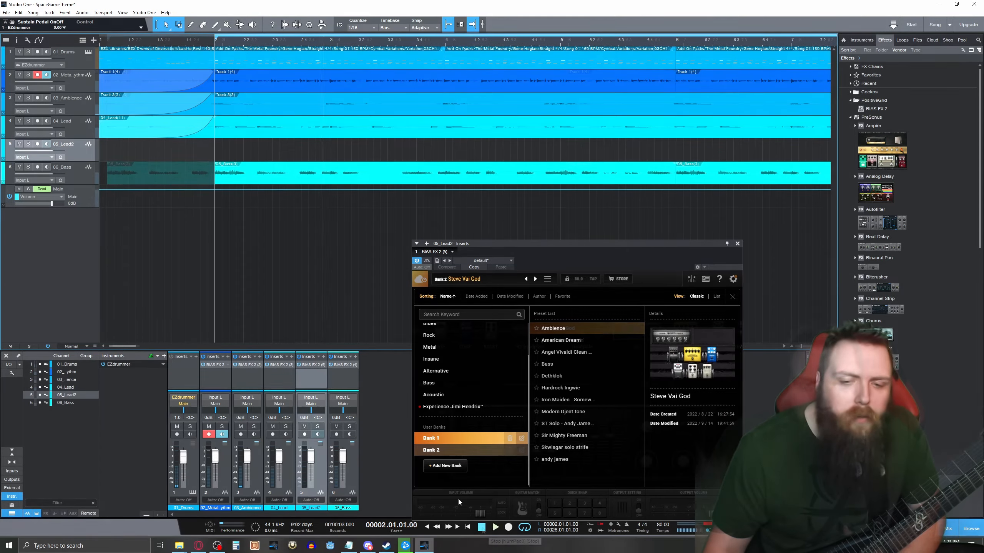
pyautogui.click(483, 527)
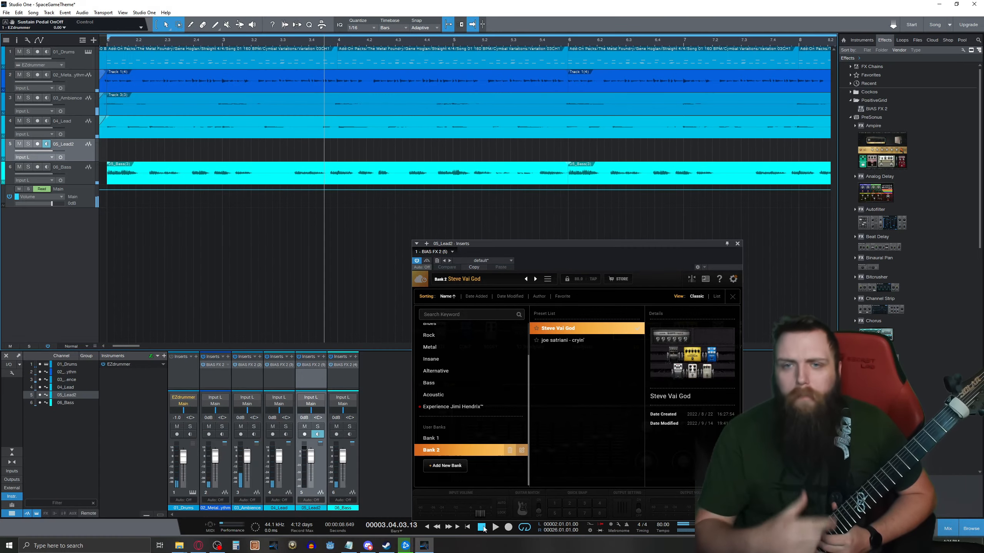
# Play the loop transition from bar 23.4 into bar 2 with 05_Lead2 monitored, and place the playhead at bar 26.
pyautogui.moveTo(133, 346); pyautogui.dragTo(211, 360)
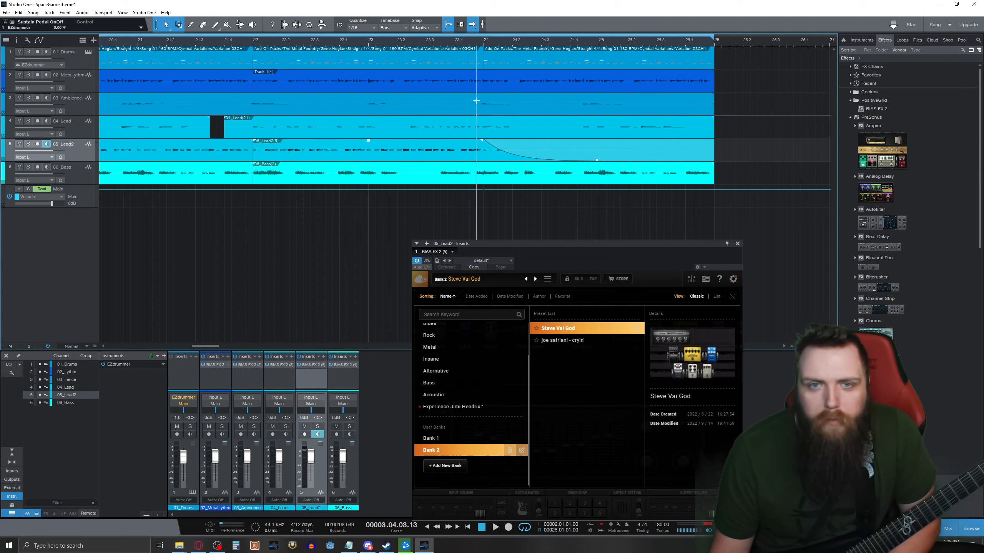
pyautogui.click(458, 45)
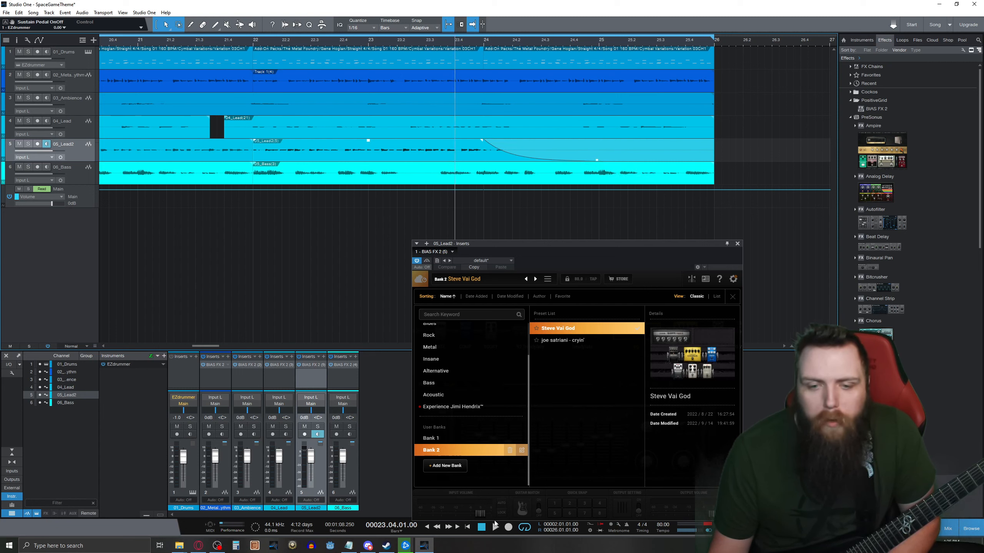
pyautogui.click(495, 527)
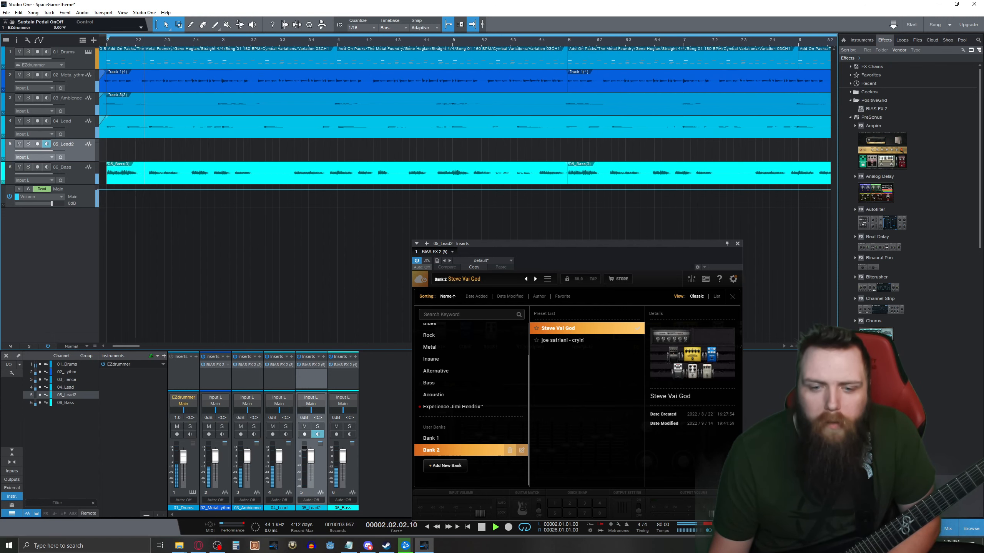
pyautogui.click(481, 528)
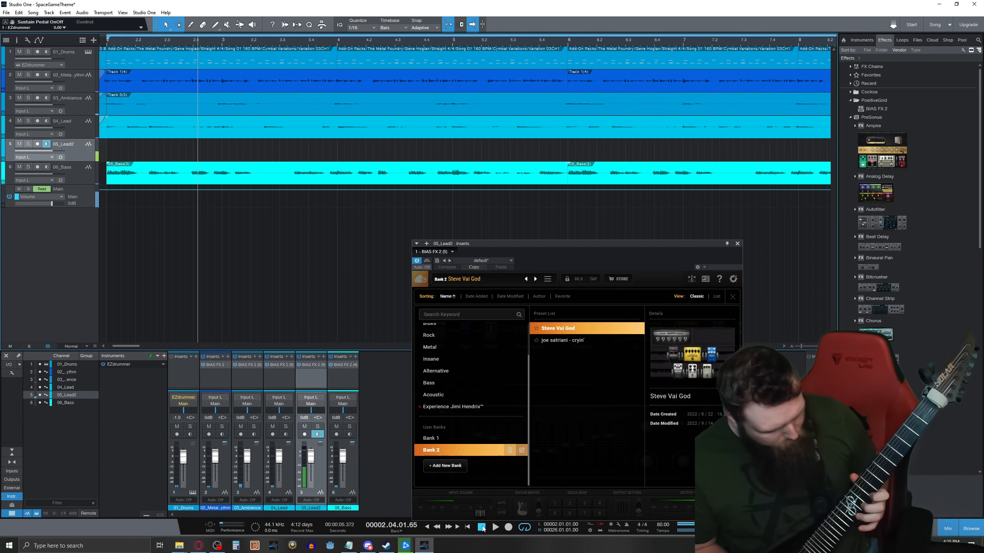
pyautogui.hscroll(10, 341, 118)
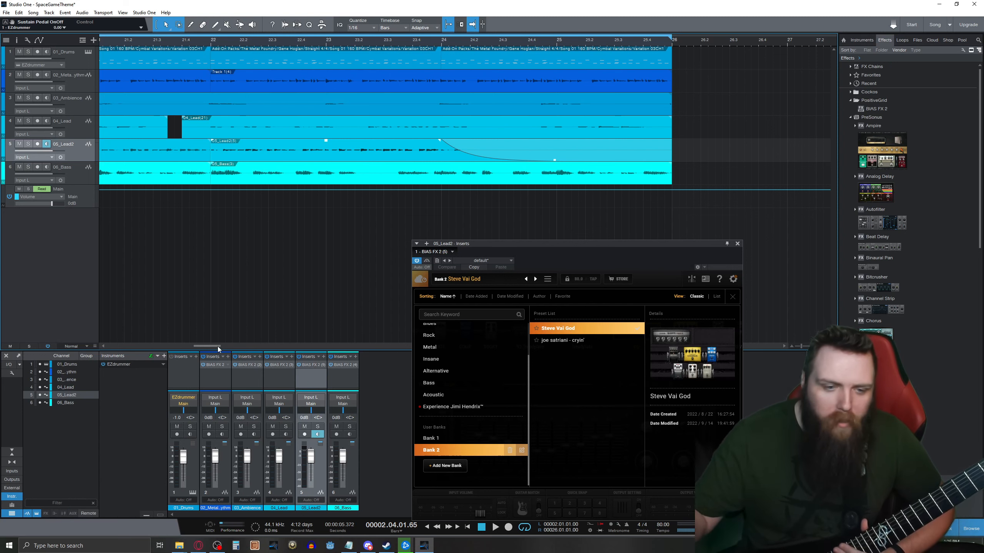
pyautogui.click(674, 45)
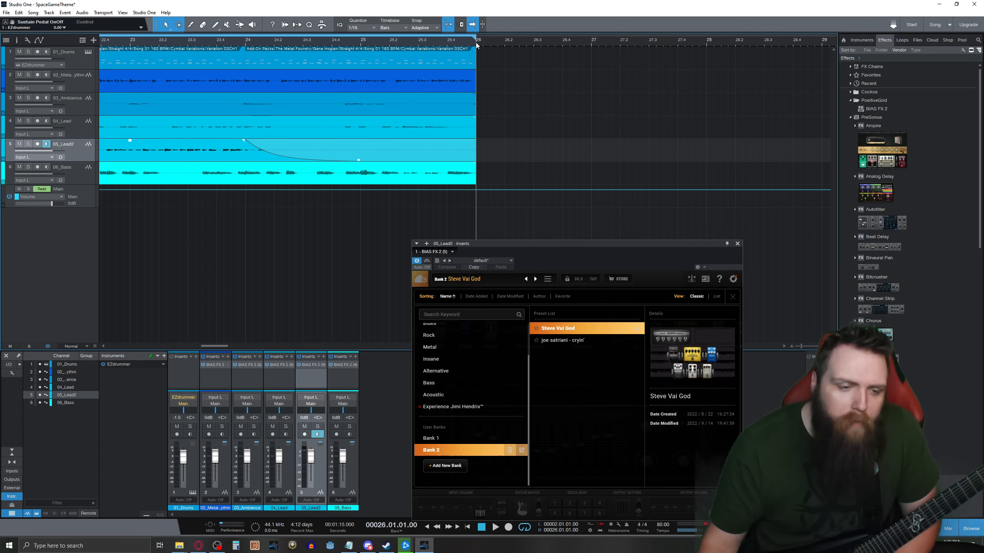
# Switch to the browser, examine the enlarged preview of the simple HUD GUI construction kit on OpenGameArt, and return to Studio One.
pyautogui.click(198, 546)
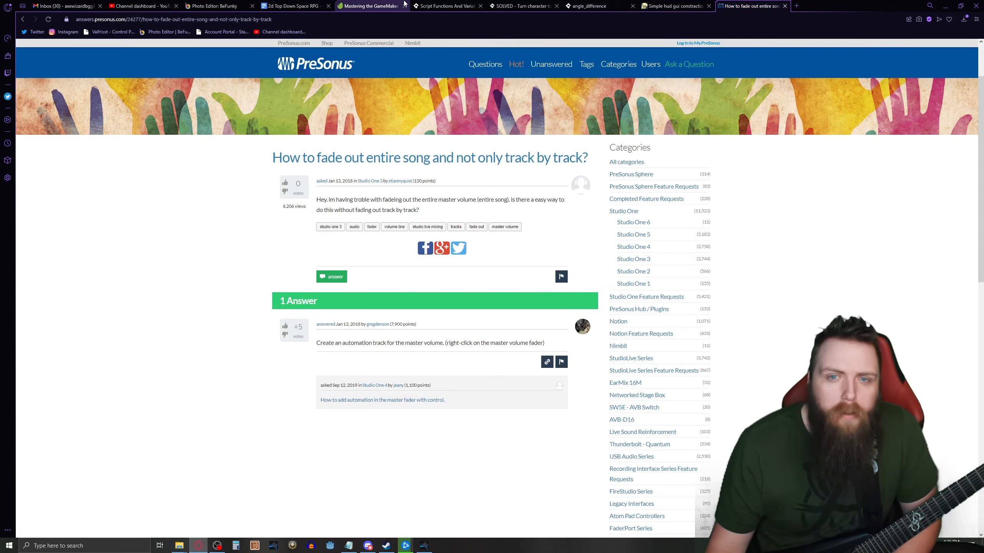
pyautogui.click(684, 6)
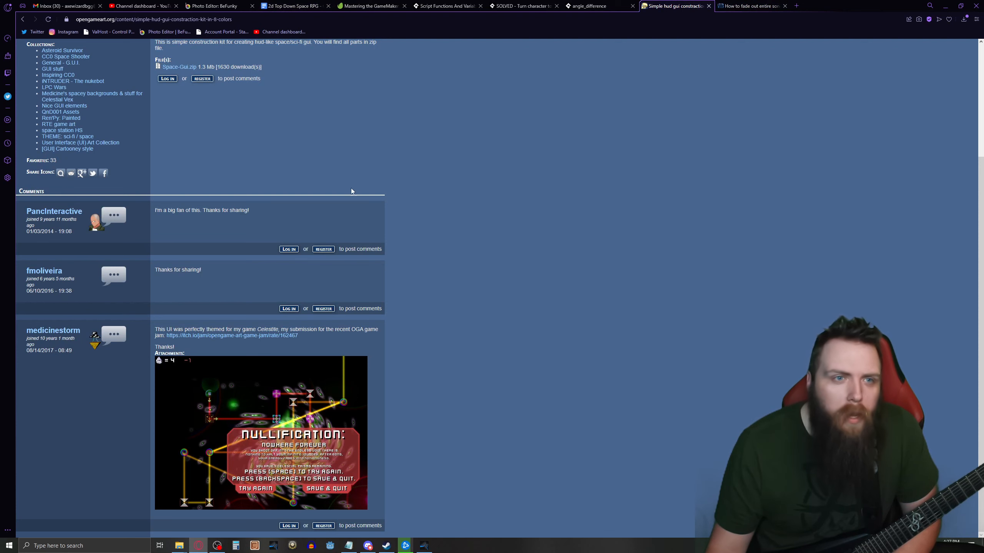
pyautogui.scroll(4, 348, 184)
pyautogui.click(216, 150)
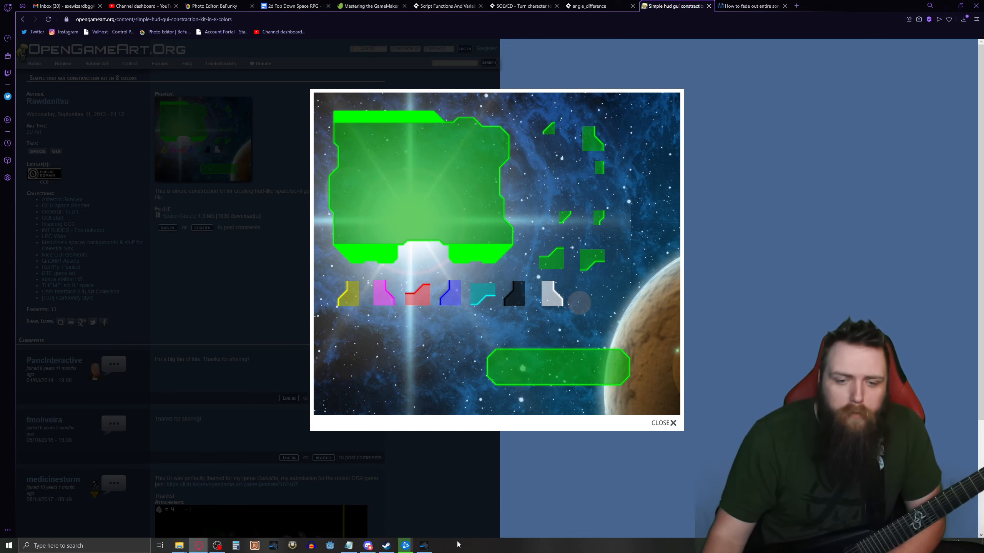
pyautogui.click(424, 547)
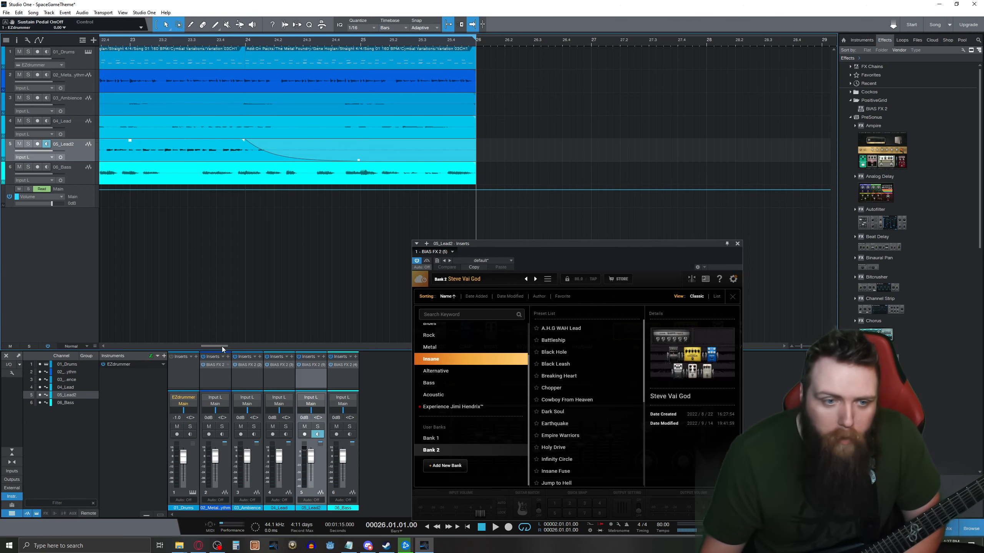
# Export the mixdown between the loop points as a Wave file named SpaceTheme_Final.
pyautogui.moveTo(221, 346); pyautogui.dragTo(128, 348)
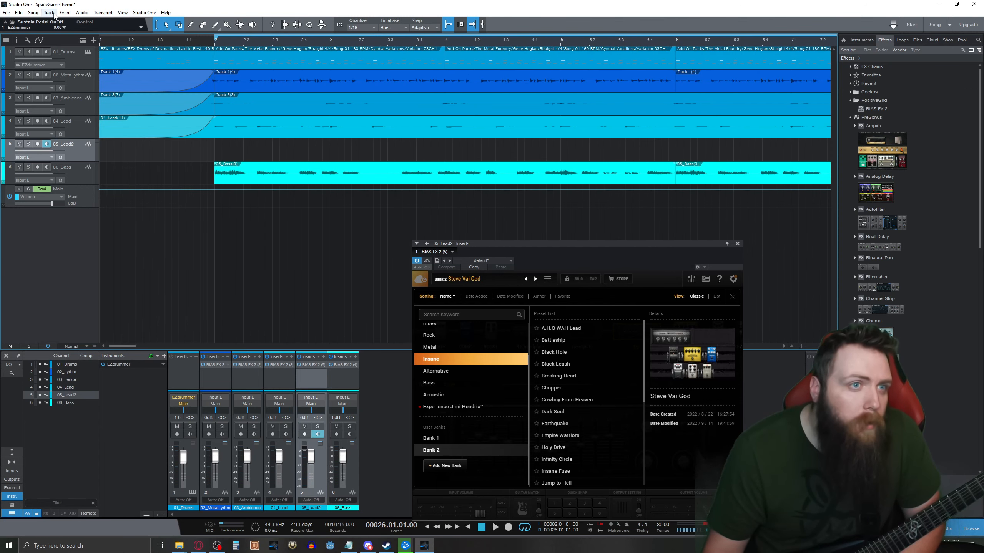
pyautogui.click(33, 12)
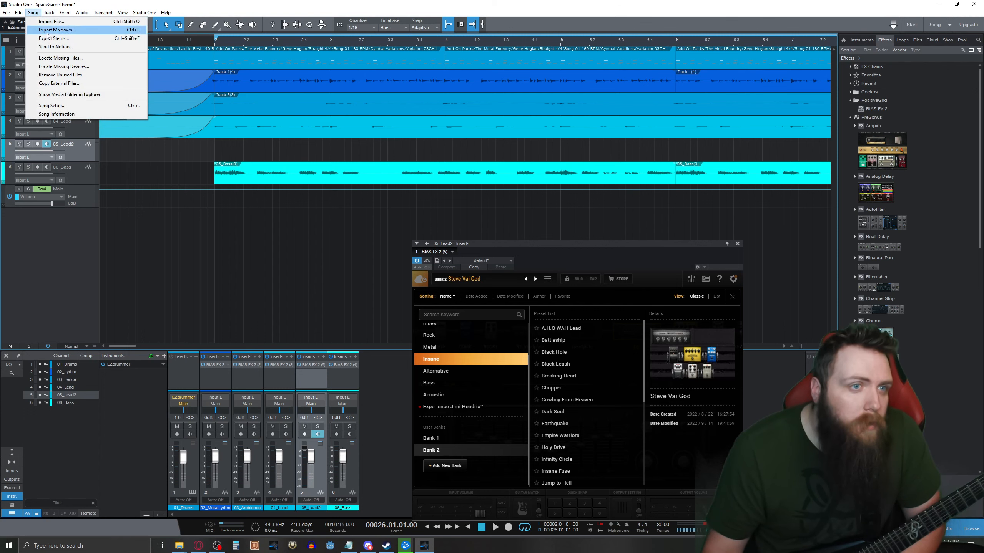
pyautogui.click(46, 35)
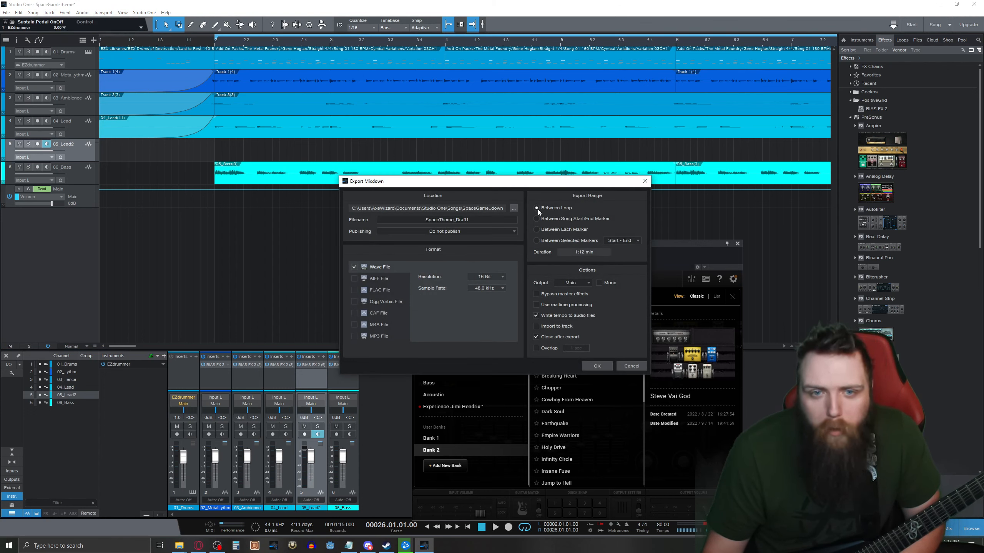
pyautogui.click(482, 220)
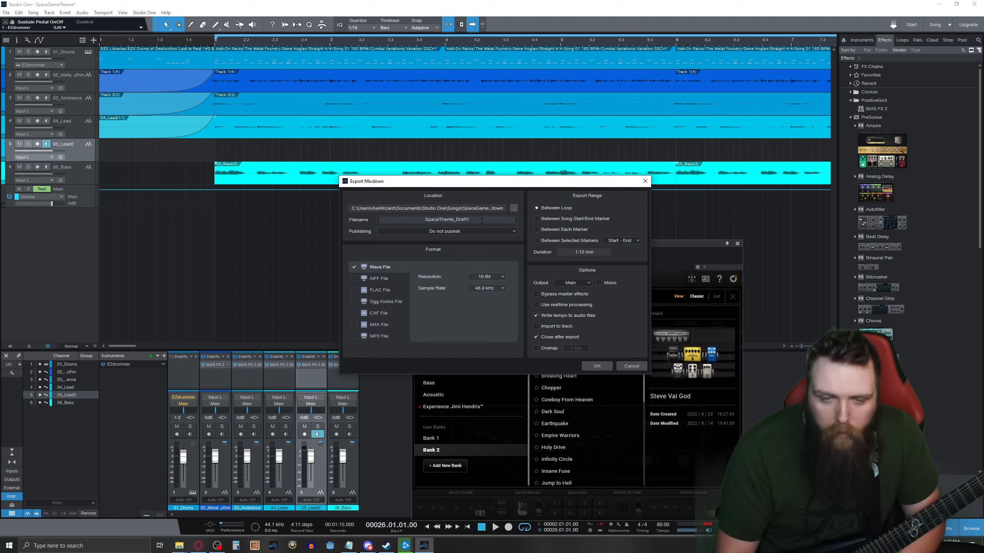
pyautogui.press('BackSpace')
pyautogui.press('BackSpace')
pyautogui.press('BackSpace')
pyautogui.press('BackSpace')
pyautogui.press('BackSpace')
pyautogui.press('BackSpace')
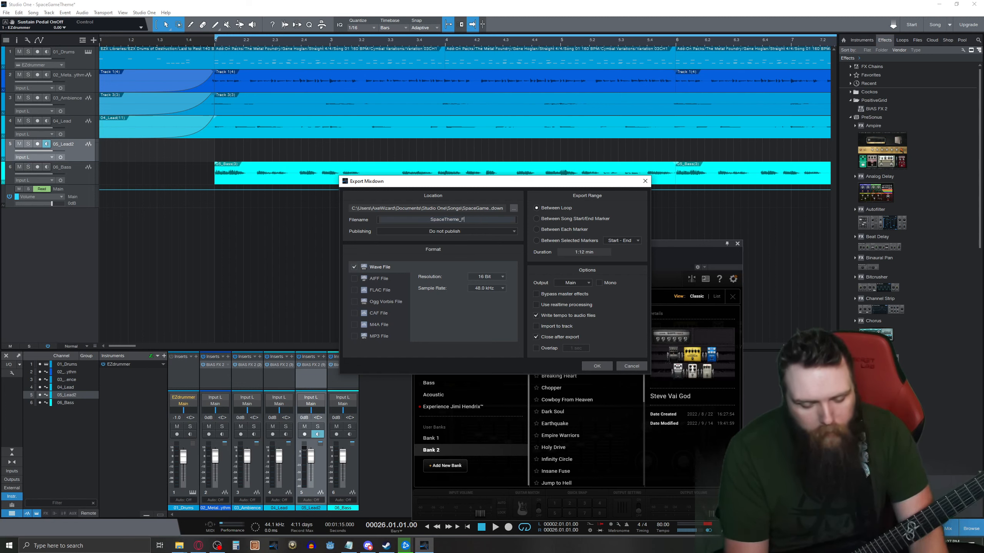
pyautogui.write('Final')
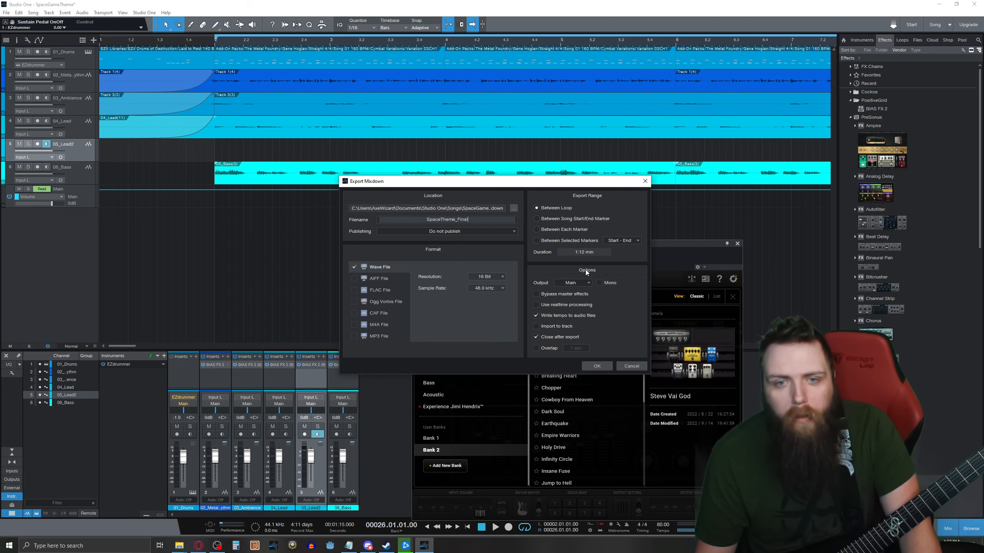
pyautogui.click(599, 366)
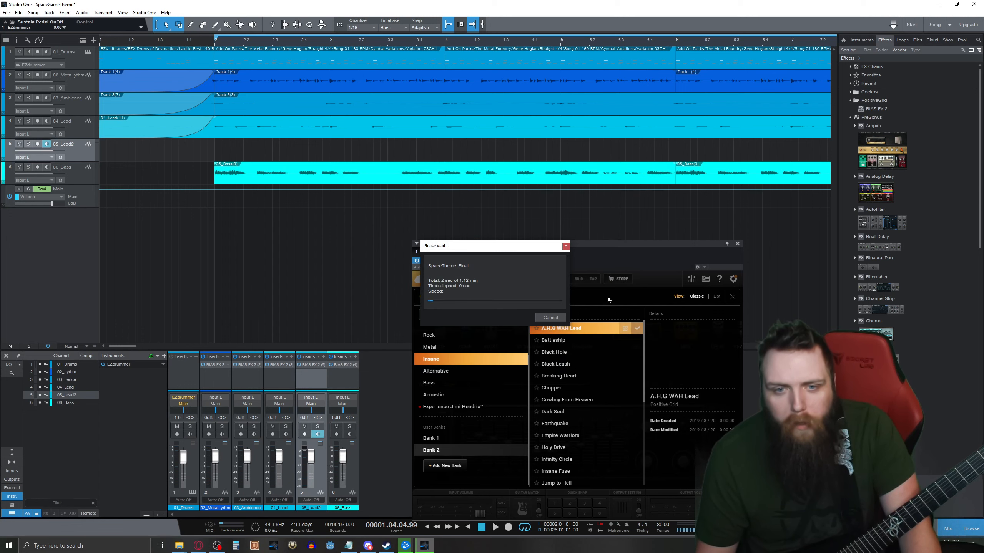